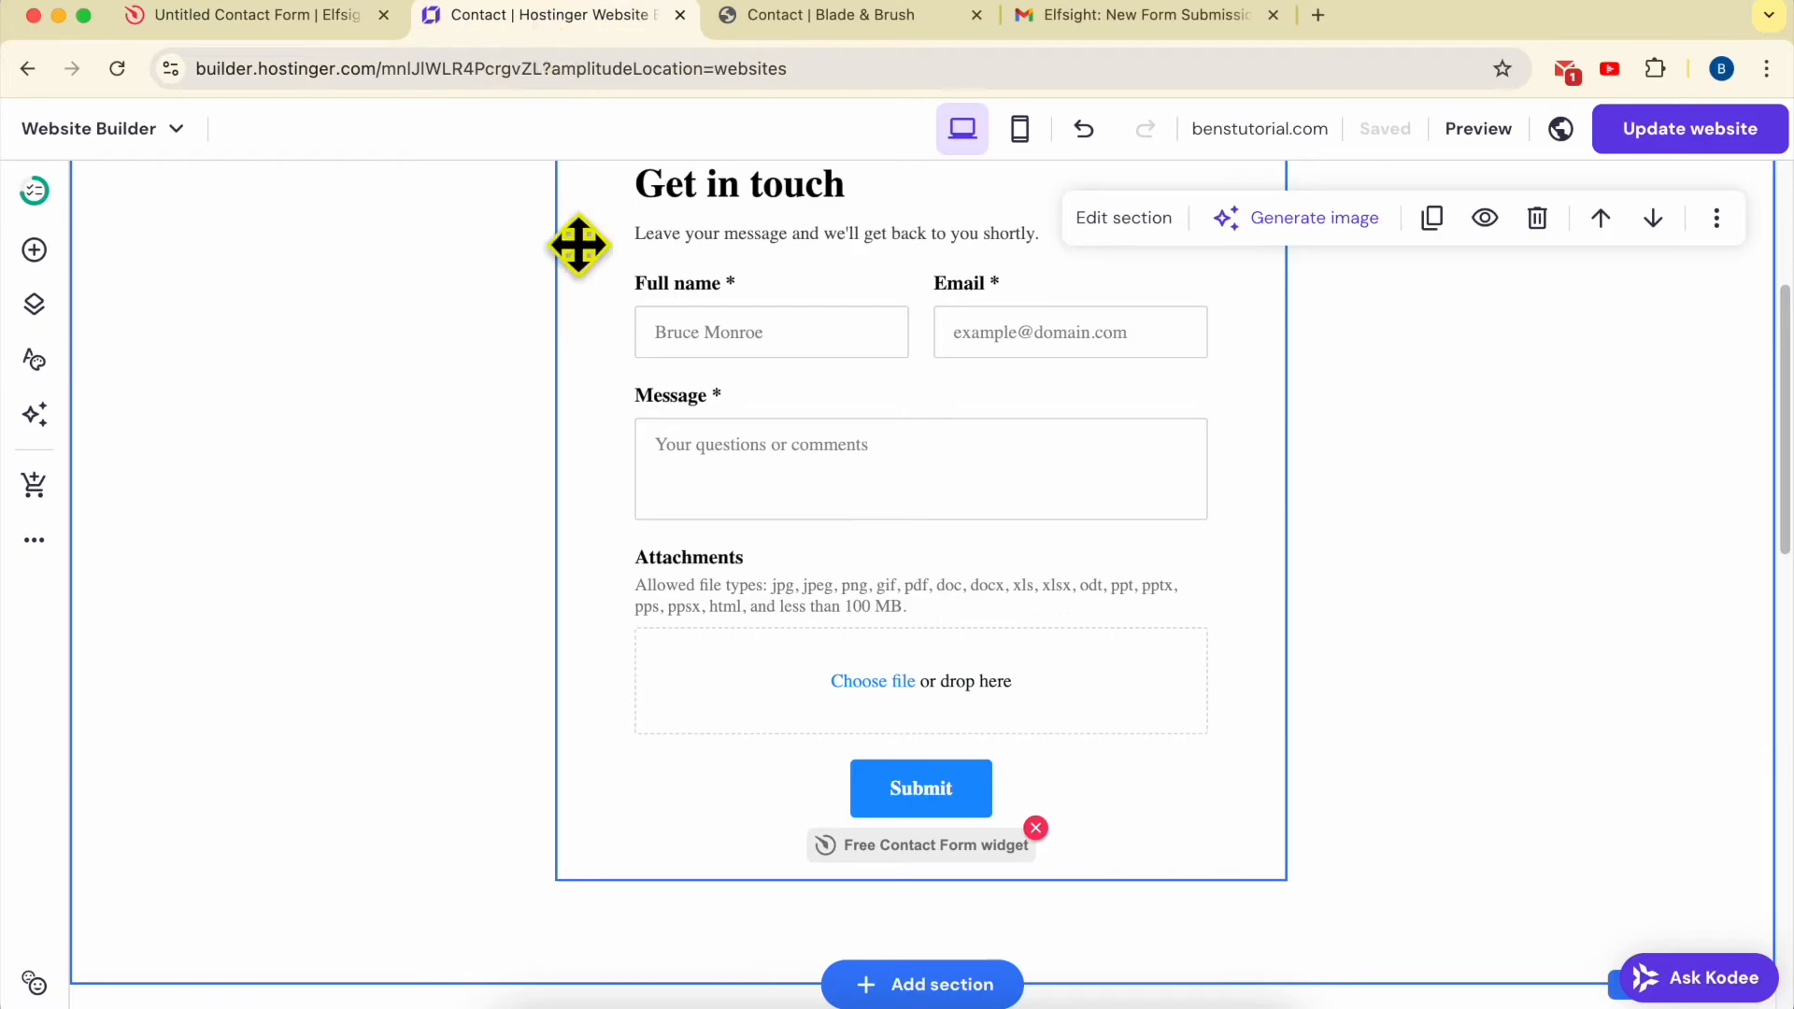
# Step: Examine the finished contact form in the website builder and on the published page, and switch to the form submission e-mail in Gmail
pyautogui.scroll(-8, 991, 574)
pyautogui.scroll(3, 990, 575)
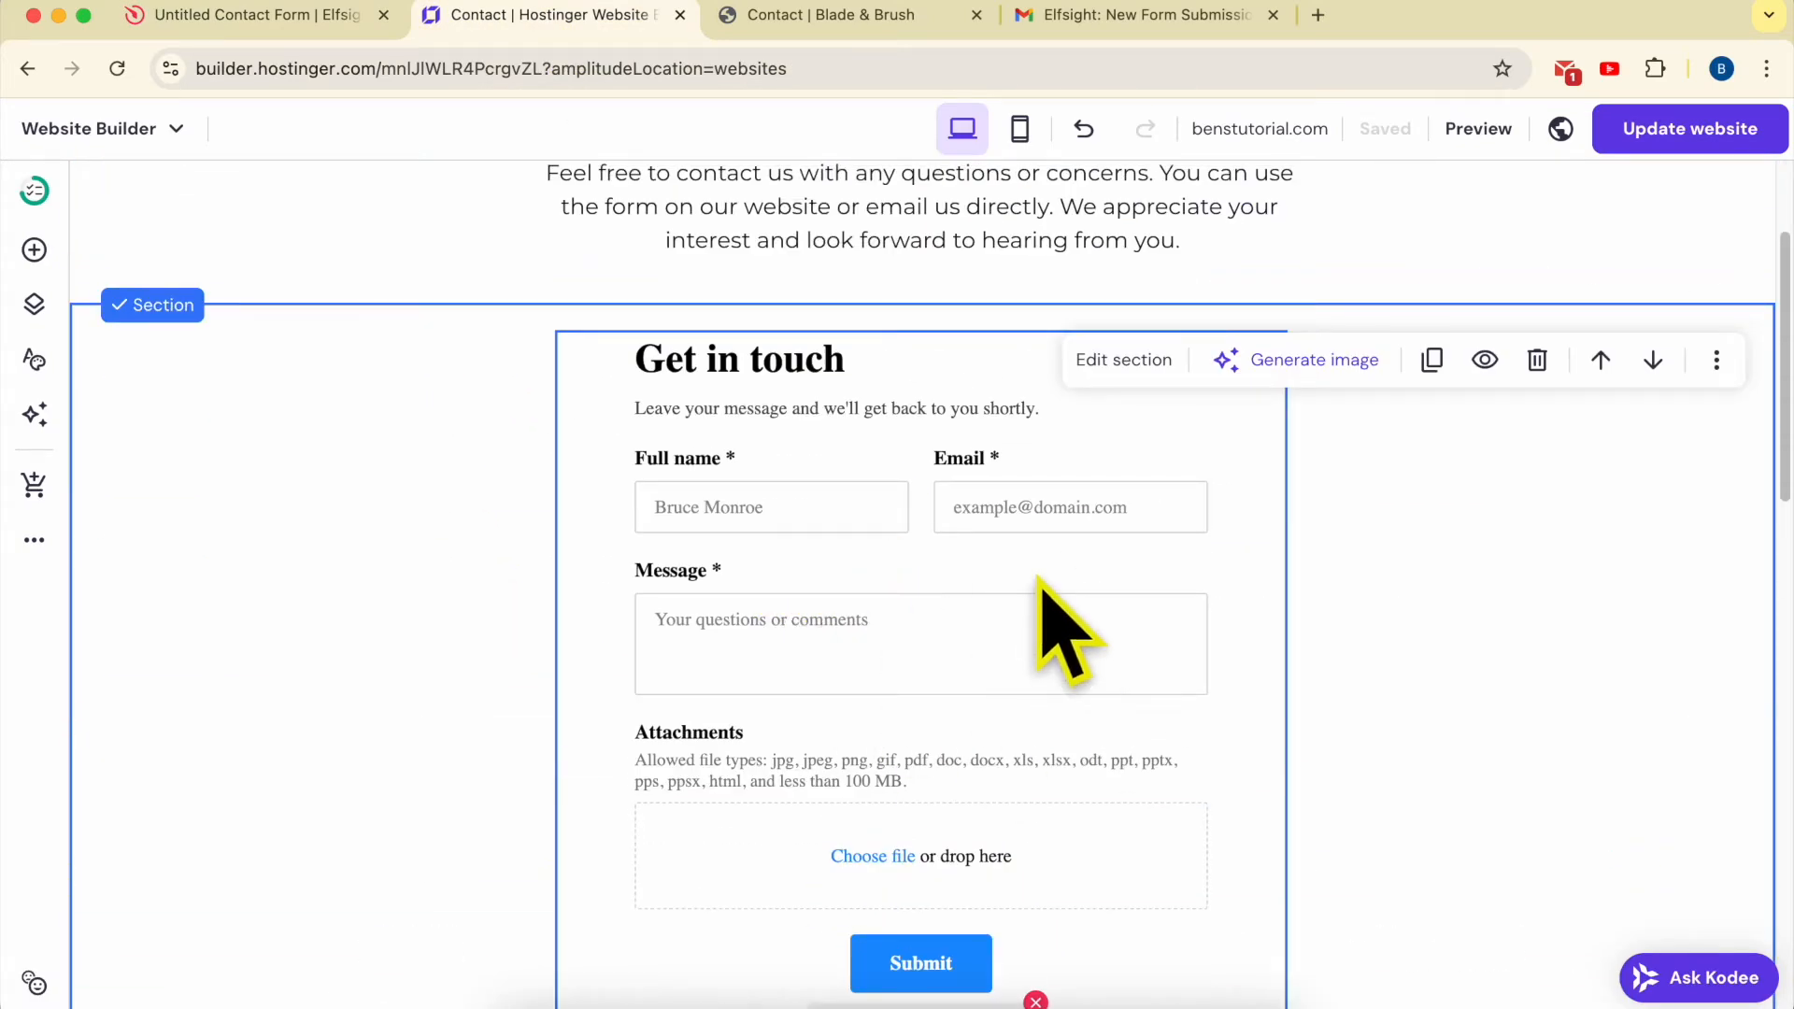
pyautogui.click(860, 15)
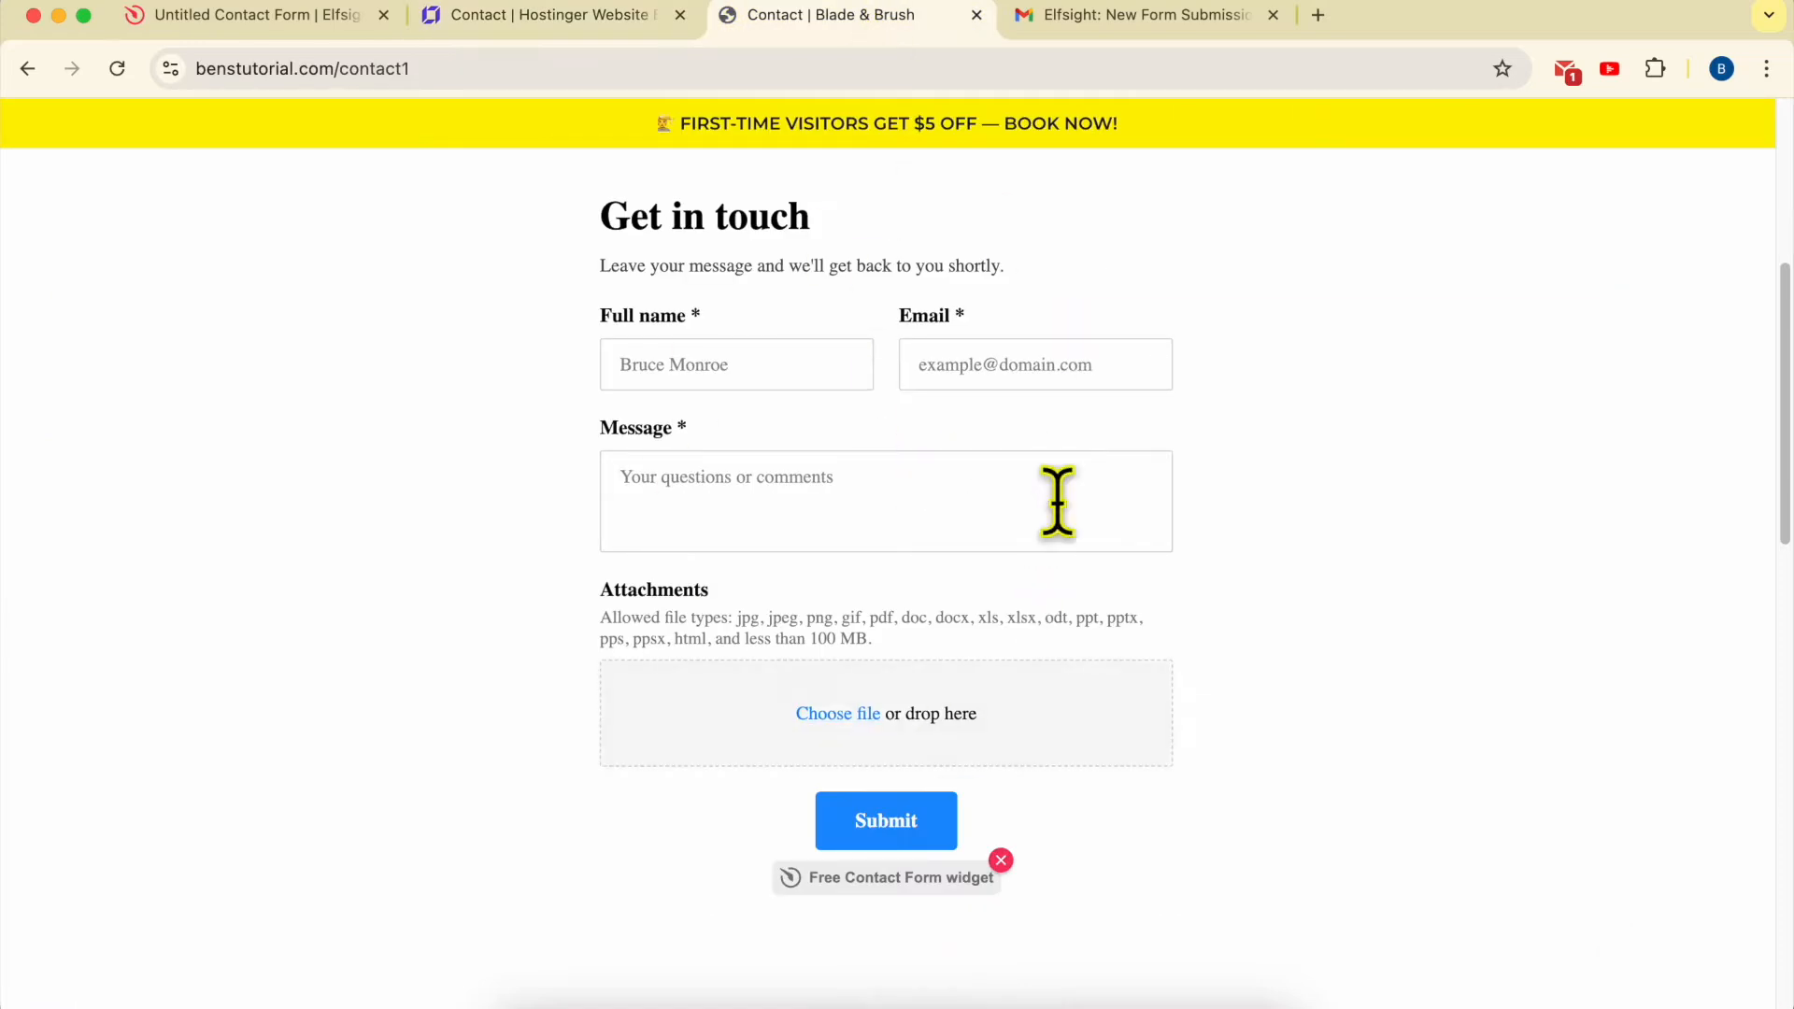
pyautogui.click(1166, 17)
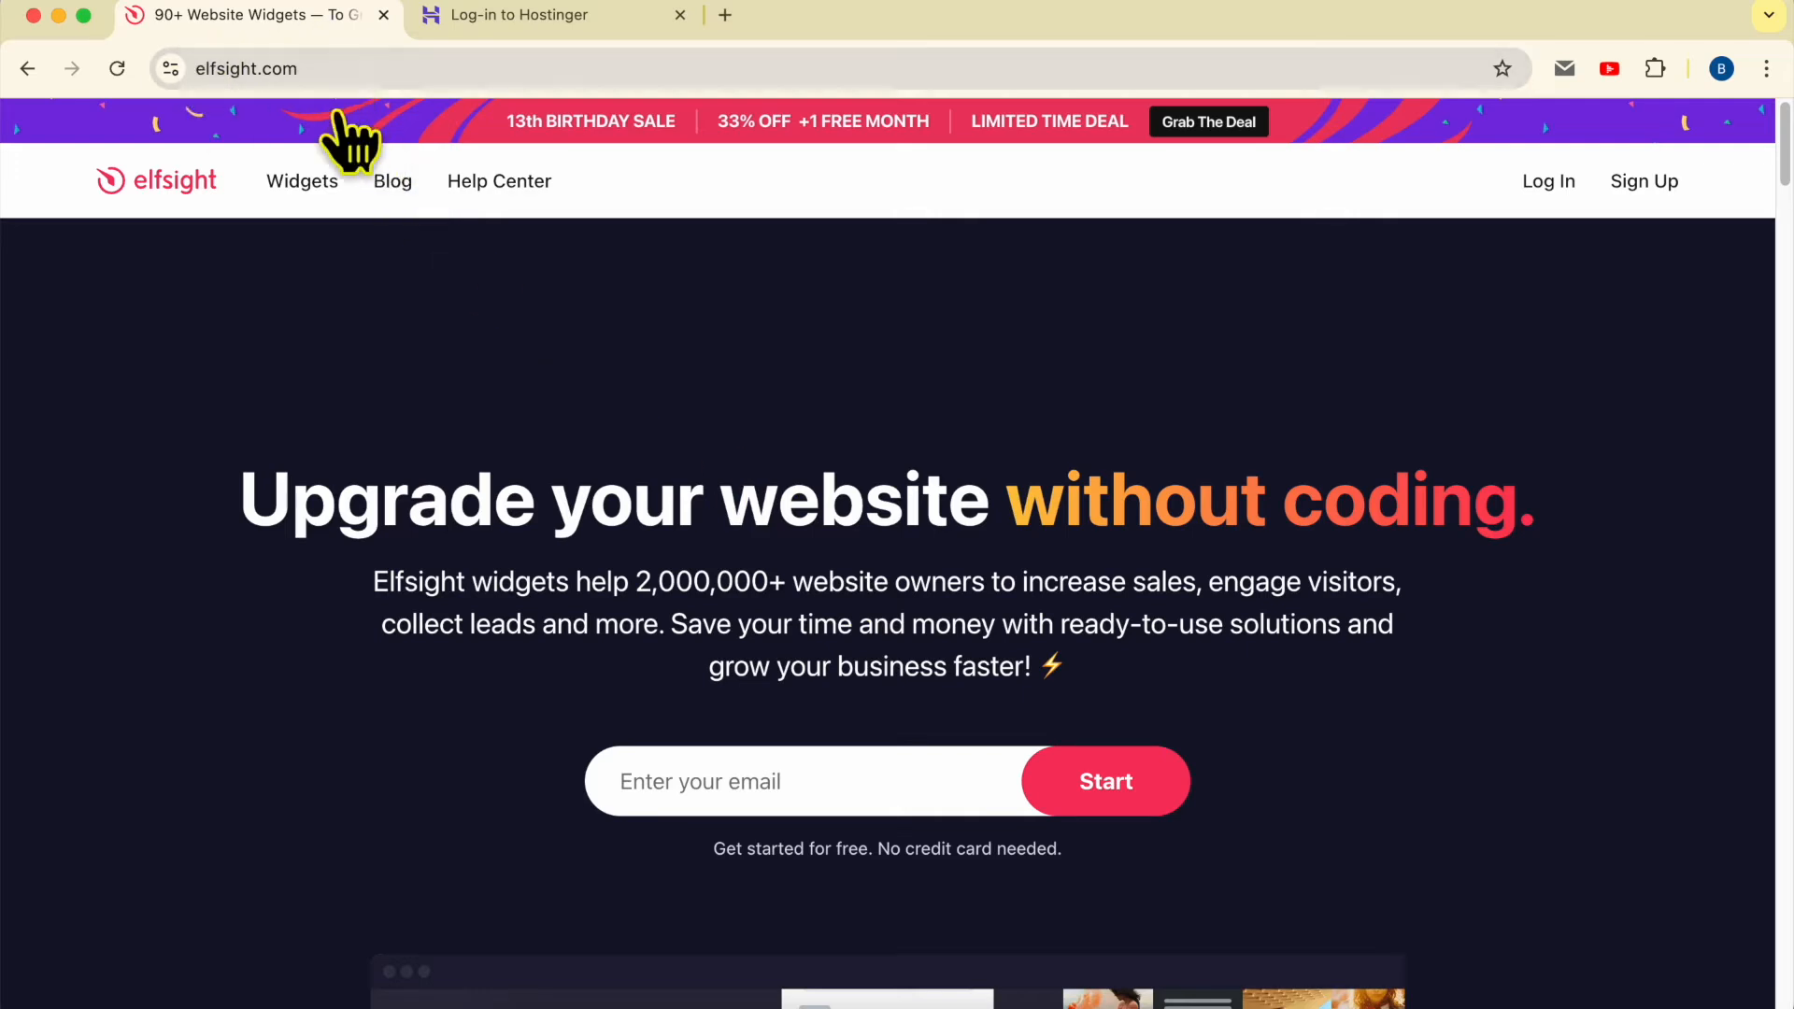
# Step: Open Elfsight's Contact Form widget page and start creating a free widget
pyautogui.moveTo(311, 184)
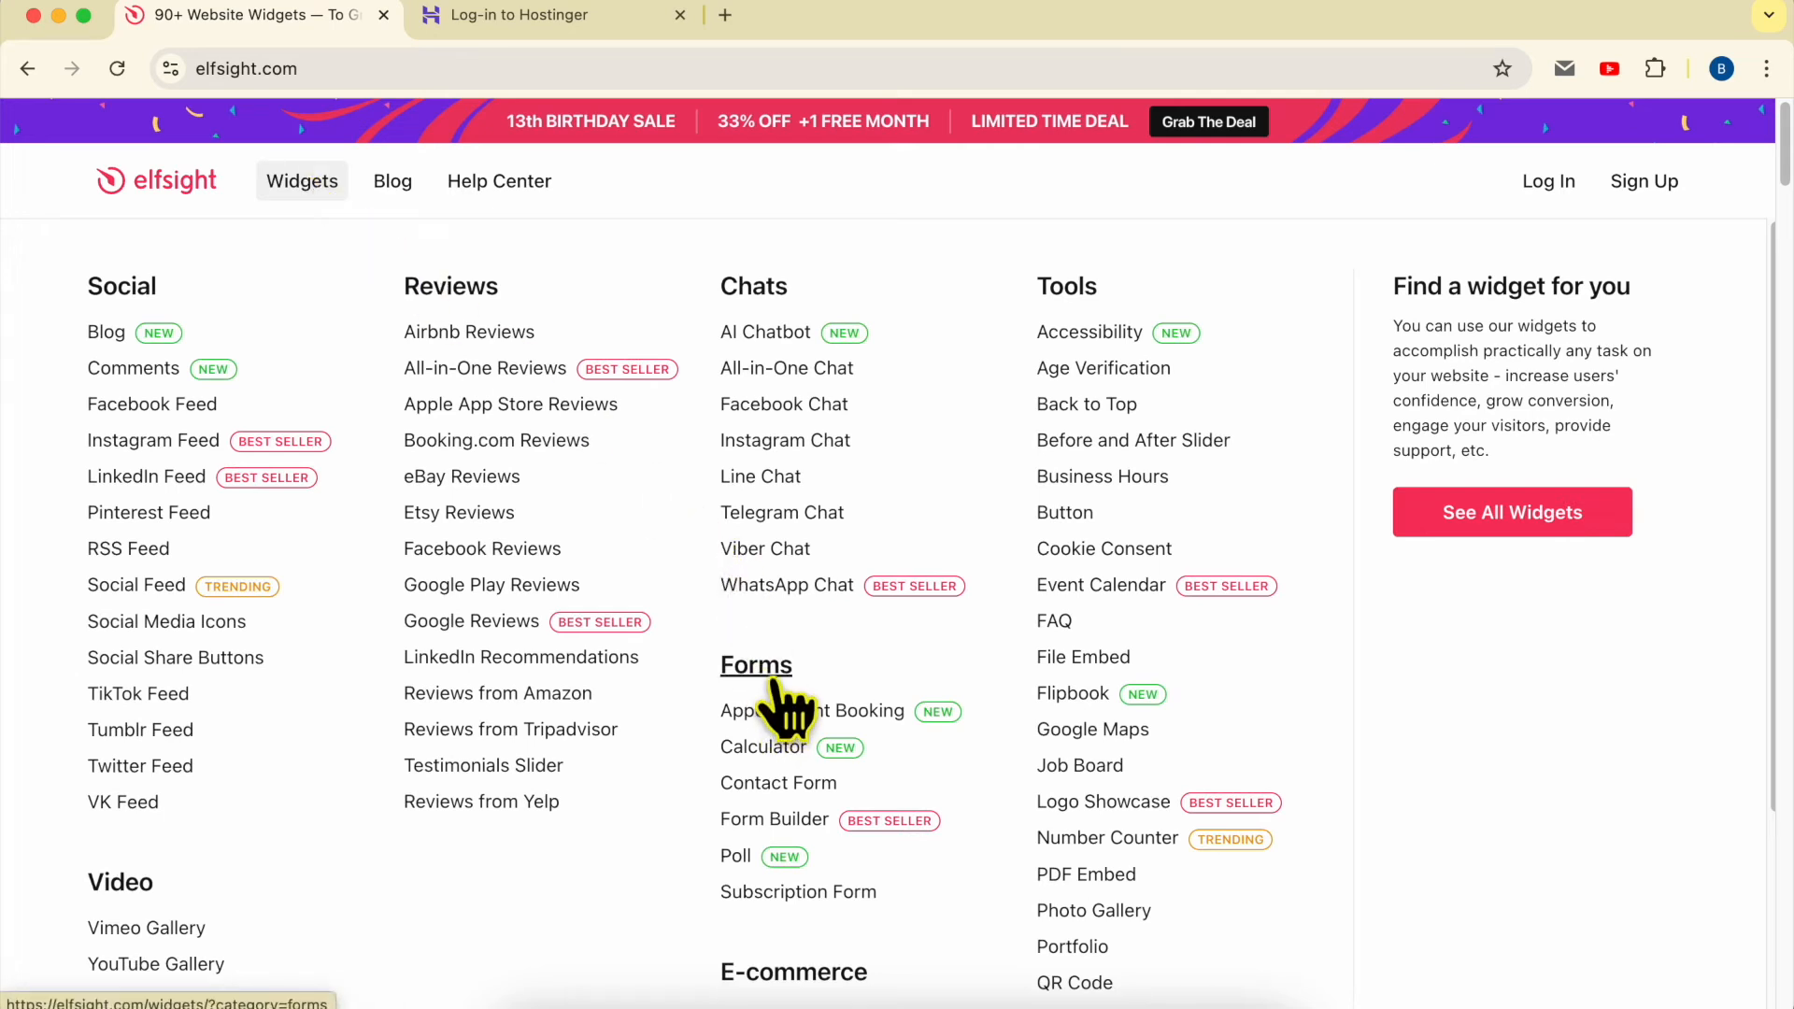
pyautogui.click(774, 816)
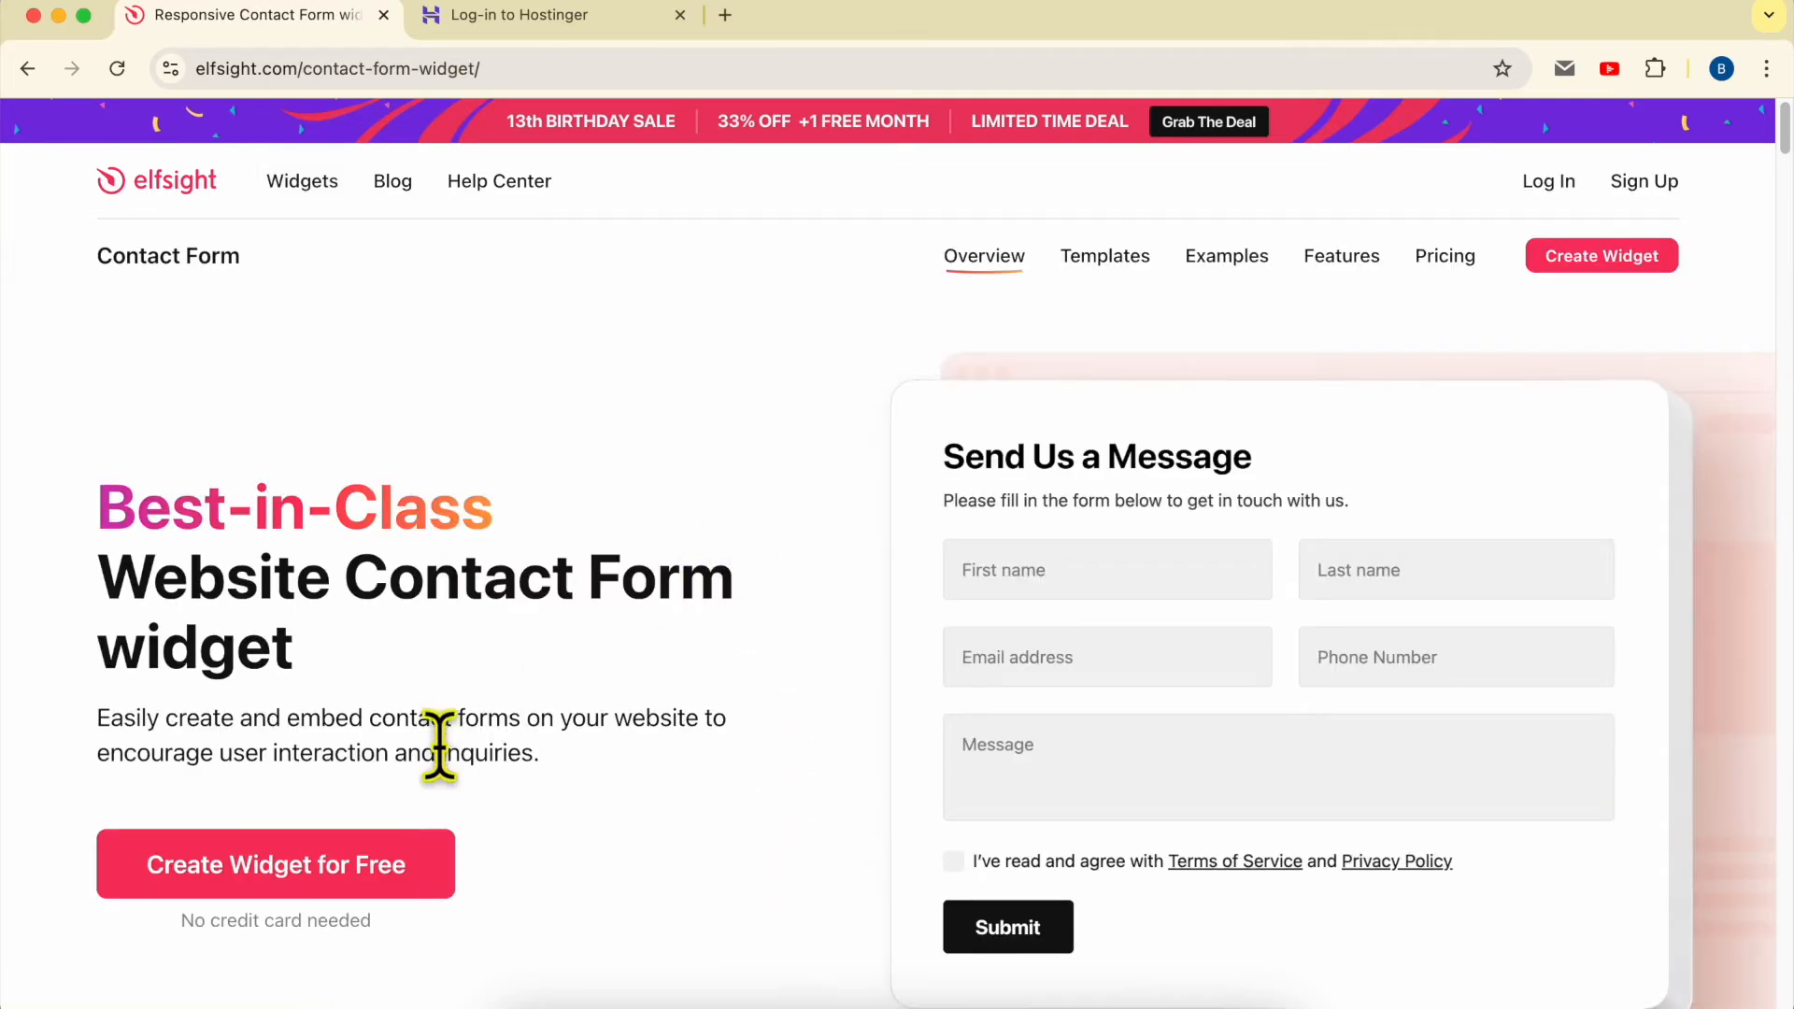
pyautogui.click(344, 867)
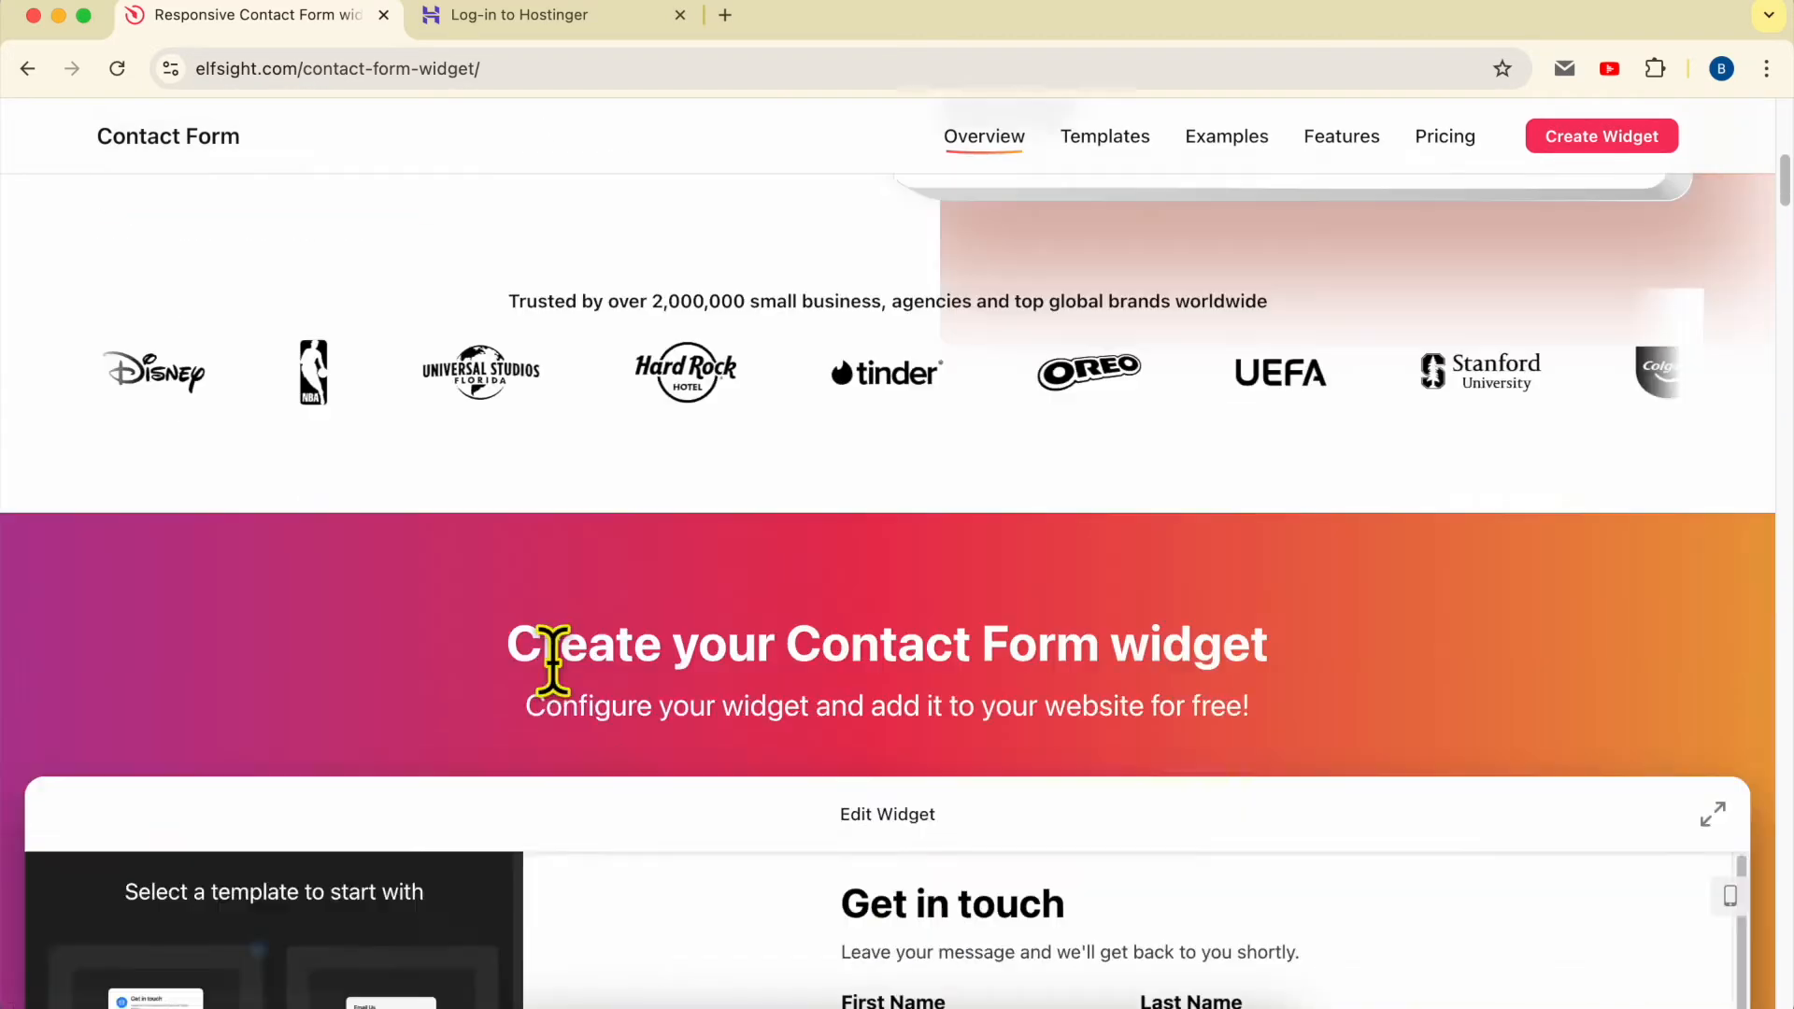
pyautogui.scroll(-1, 621, 645)
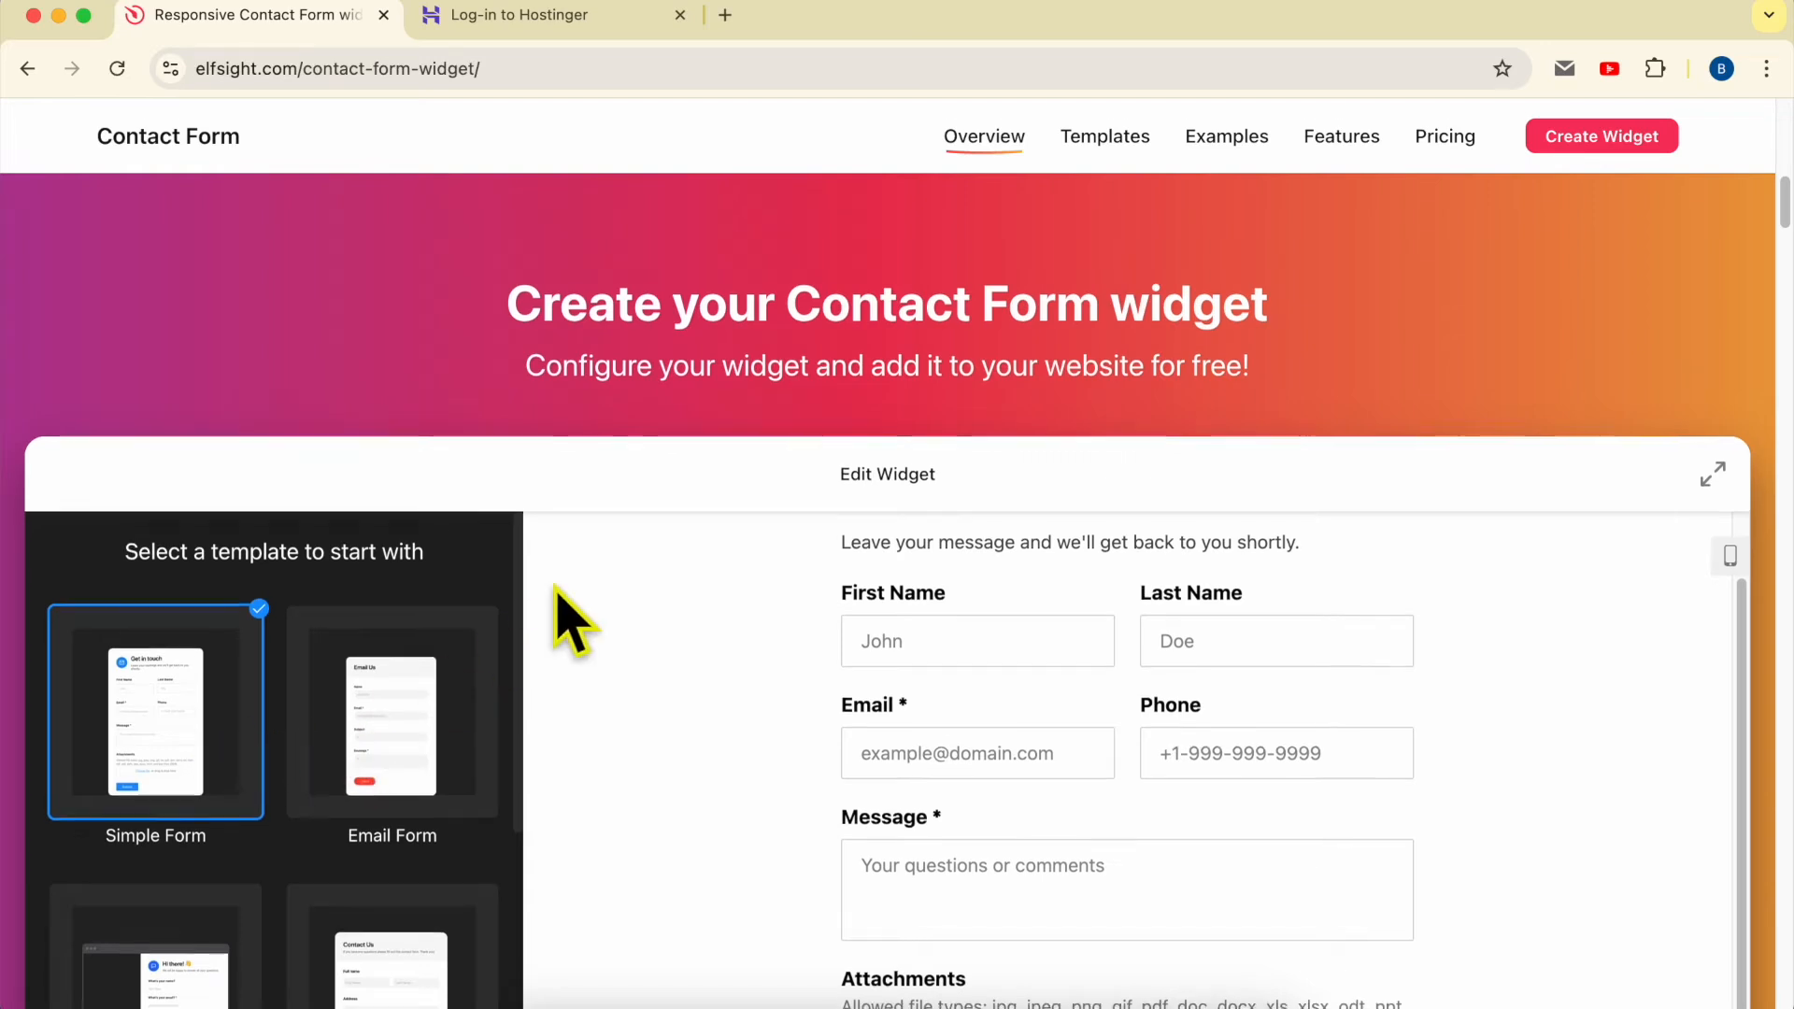
# Step: Preview the Email Form, Floating Form, Extended Form, Request a Call and Support Request templates
pyautogui.scroll(-2, 352, 641)
pyautogui.scroll(-3, 351, 728)
pyautogui.scroll(3, 352, 725)
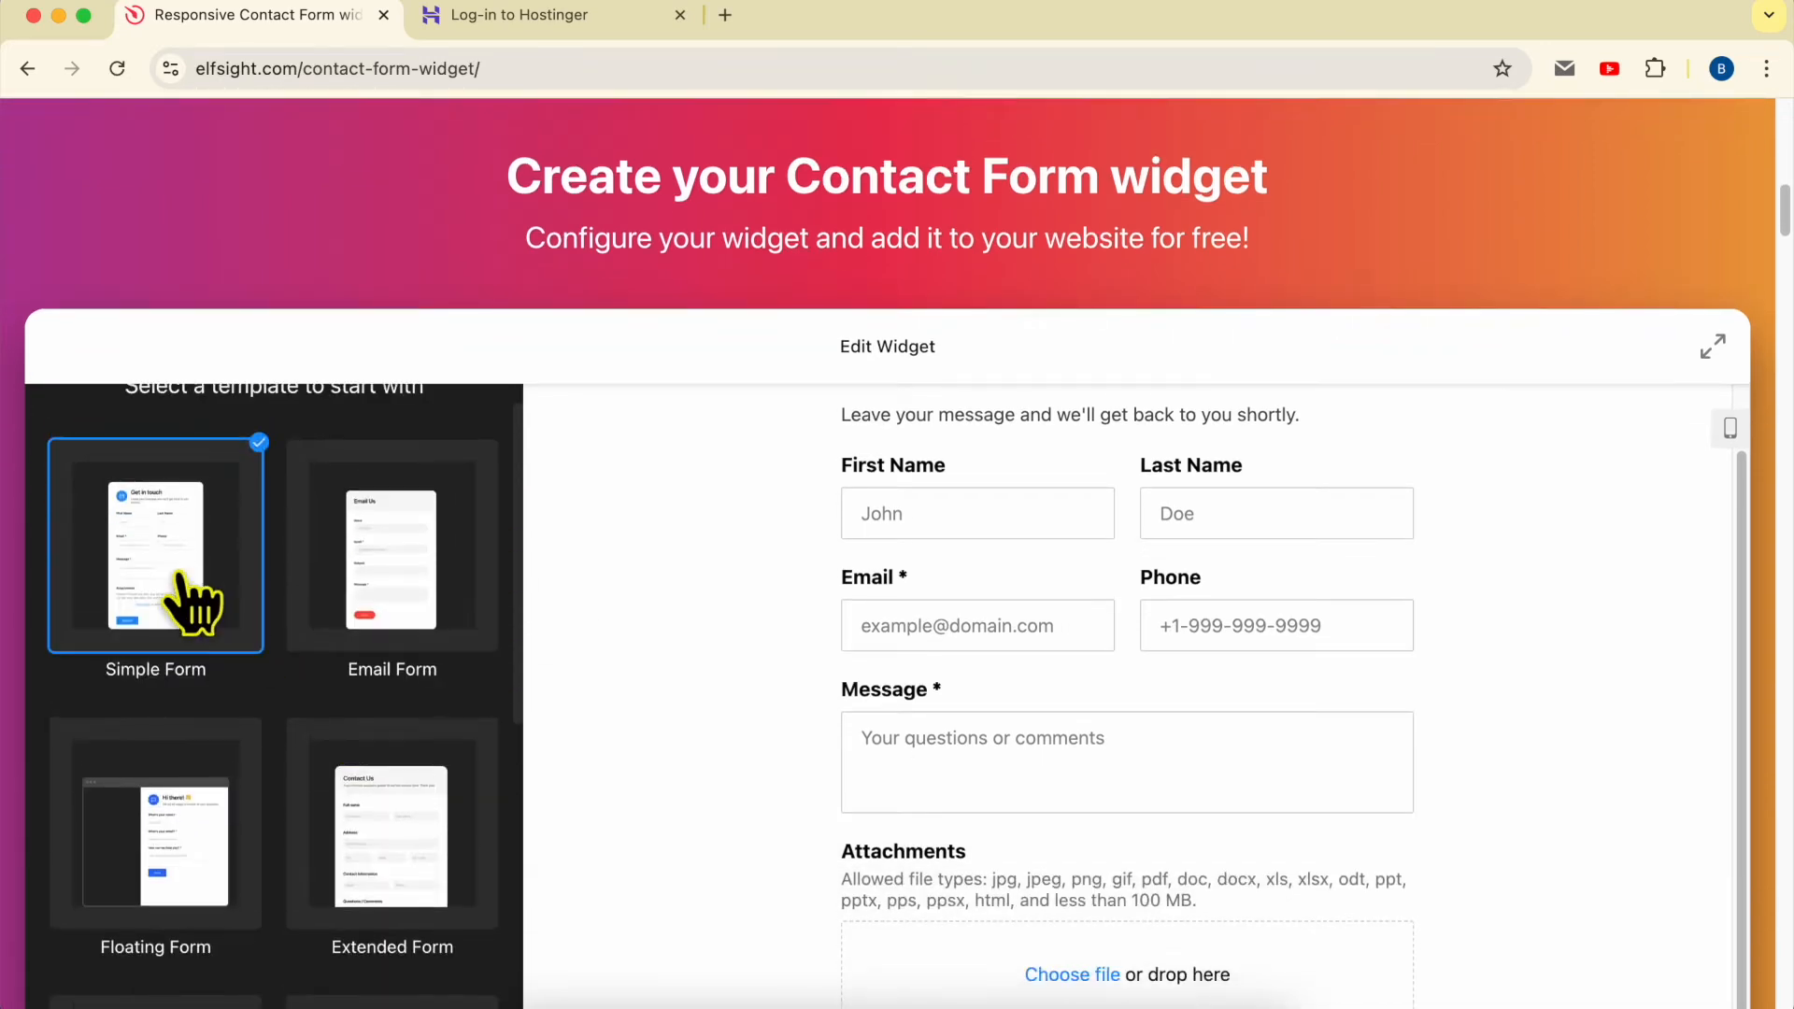
pyautogui.click(369, 559)
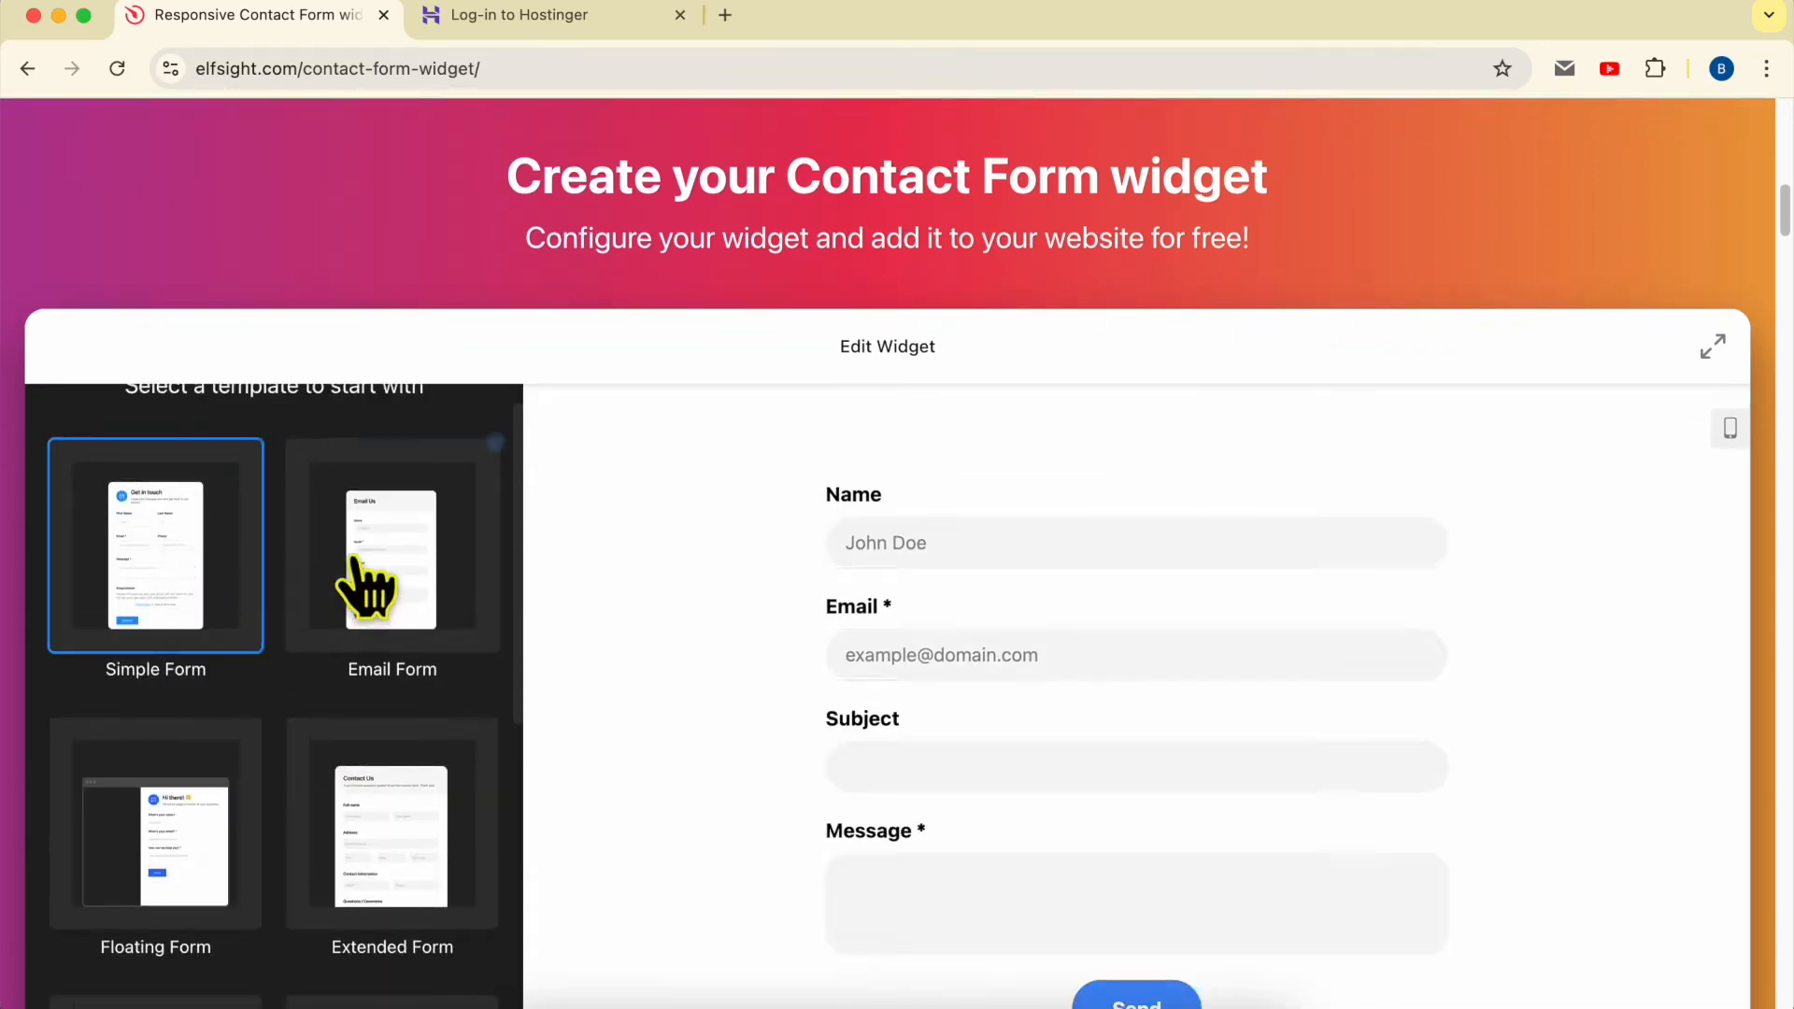
pyautogui.click(213, 608)
pyautogui.click(189, 792)
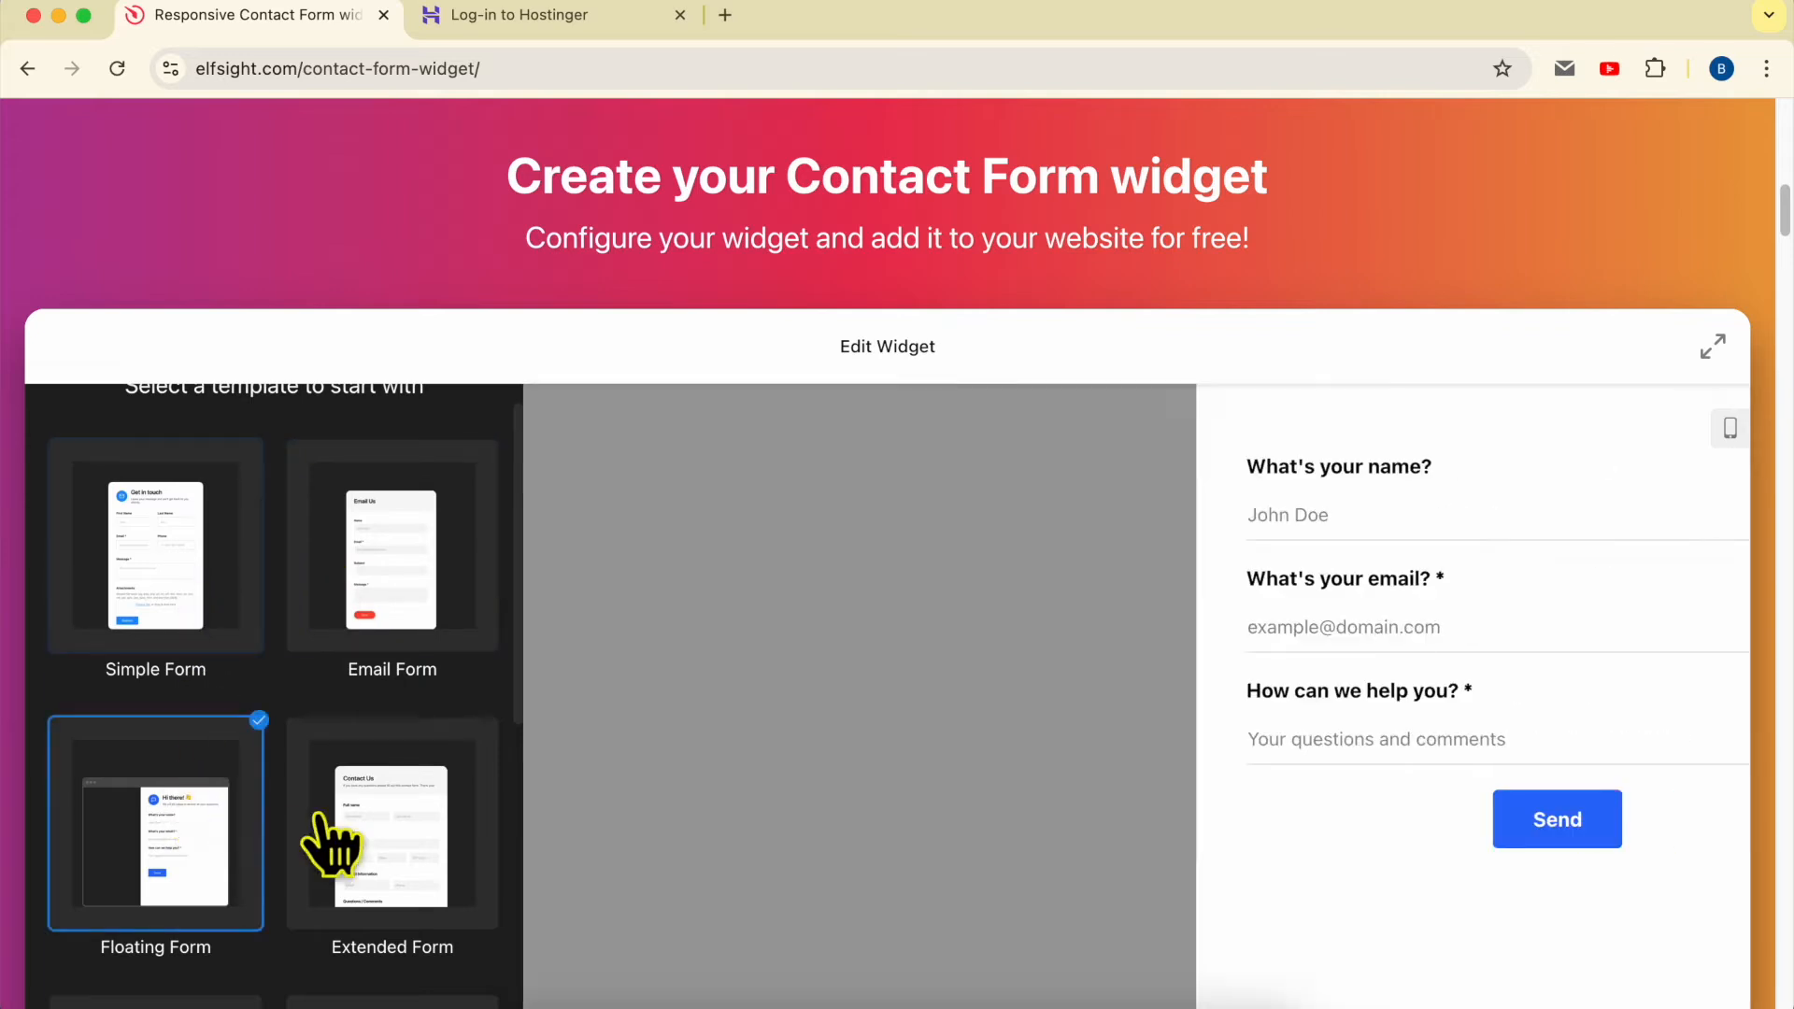
pyautogui.click(409, 858)
pyautogui.scroll(-5, 160, 785)
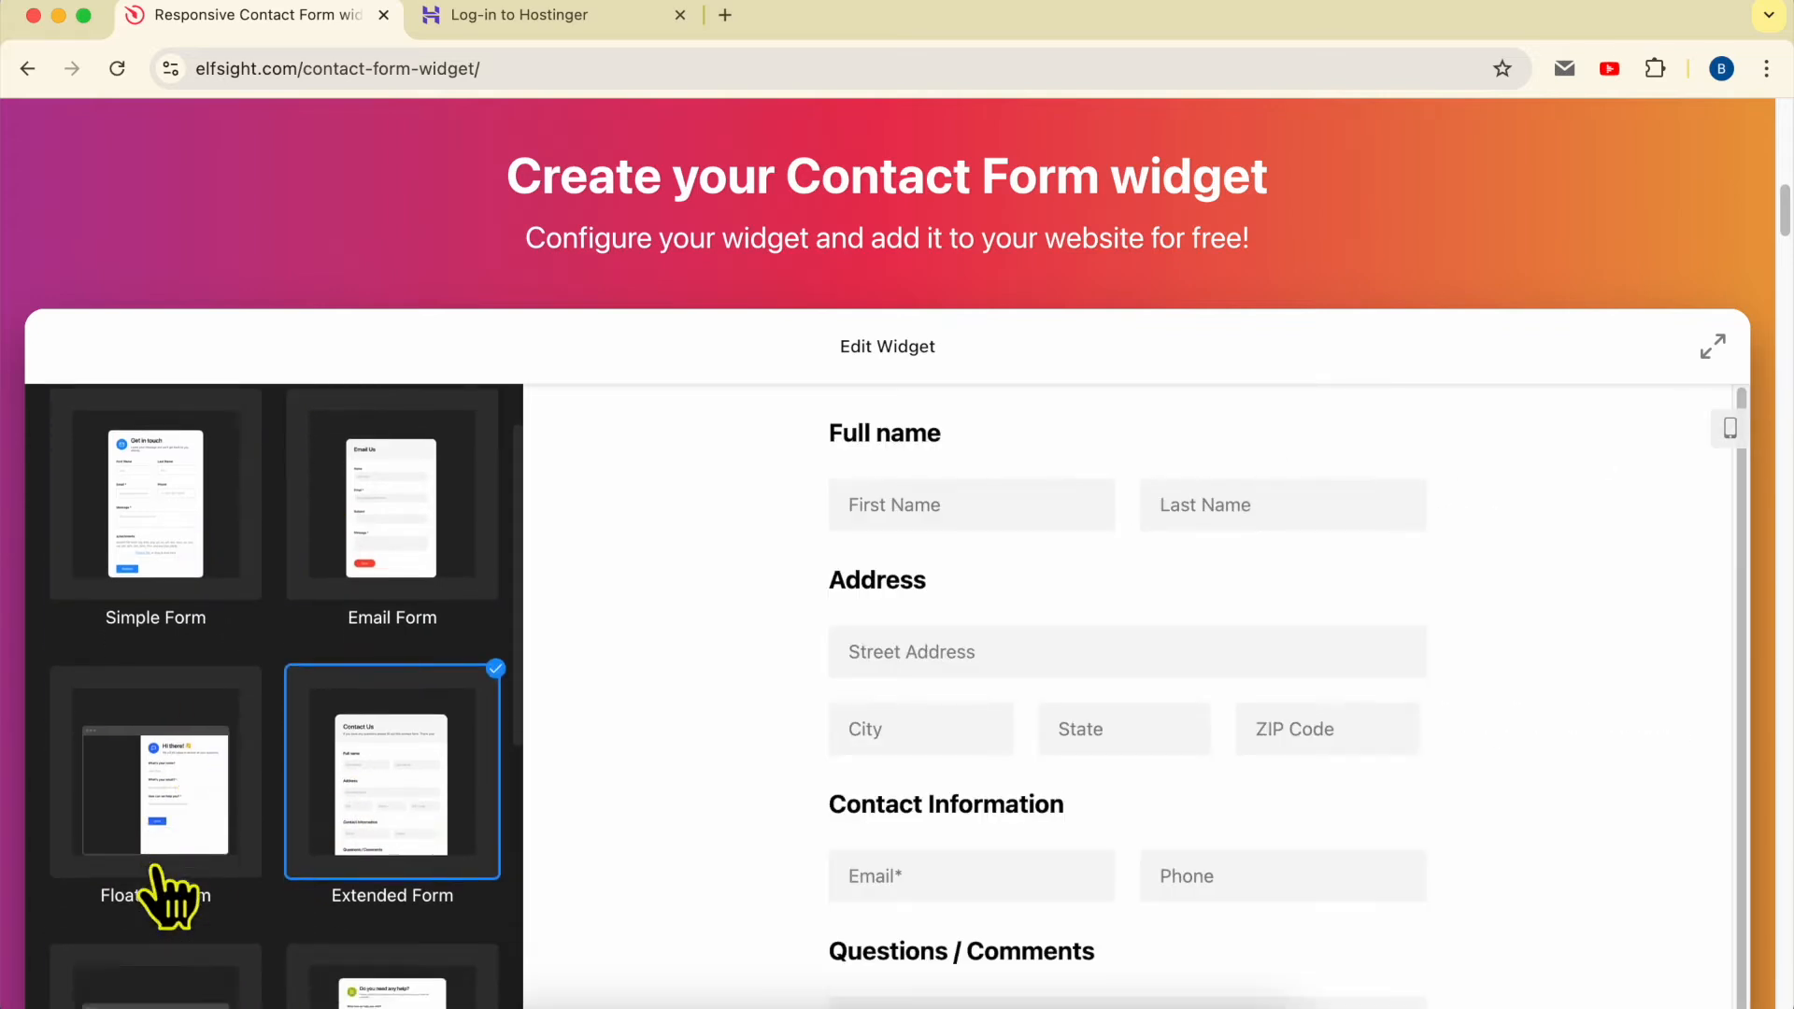
pyautogui.click(159, 921)
pyautogui.click(392, 911)
pyautogui.scroll(3, 280, 803)
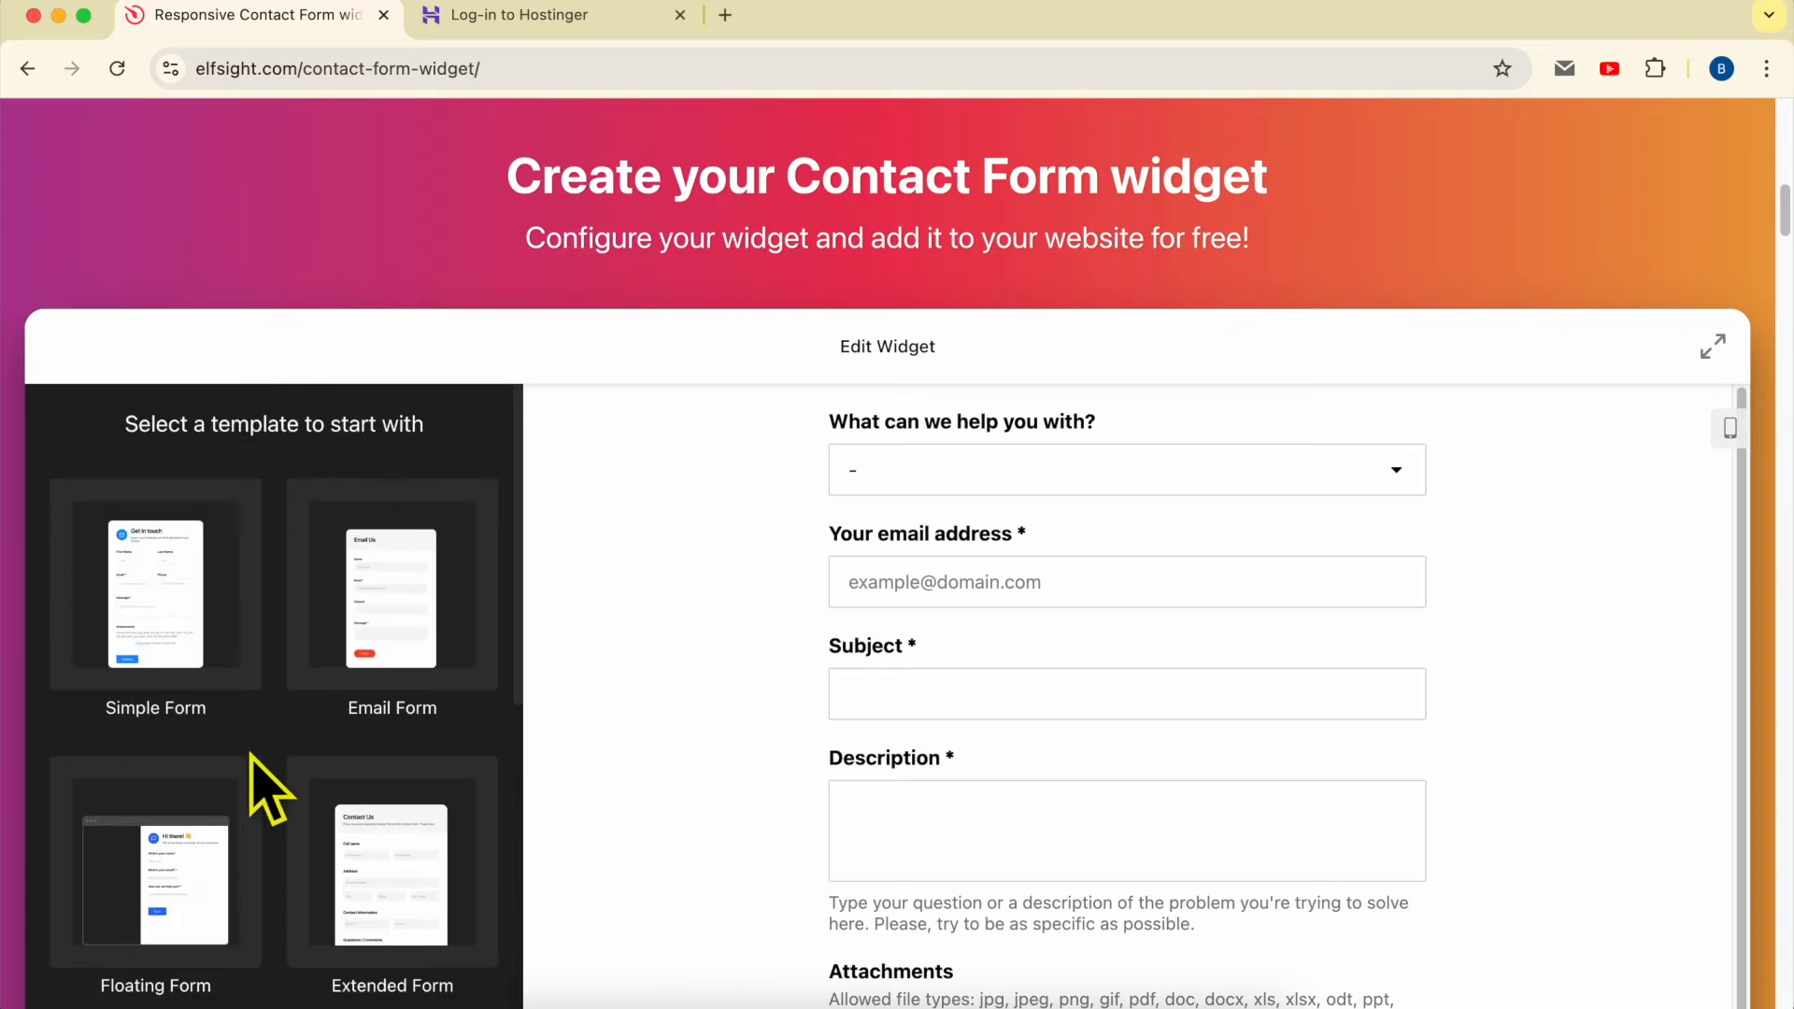
# Step: Choose the Simple Form template and continue with it to the form builder
pyautogui.click(193, 629)
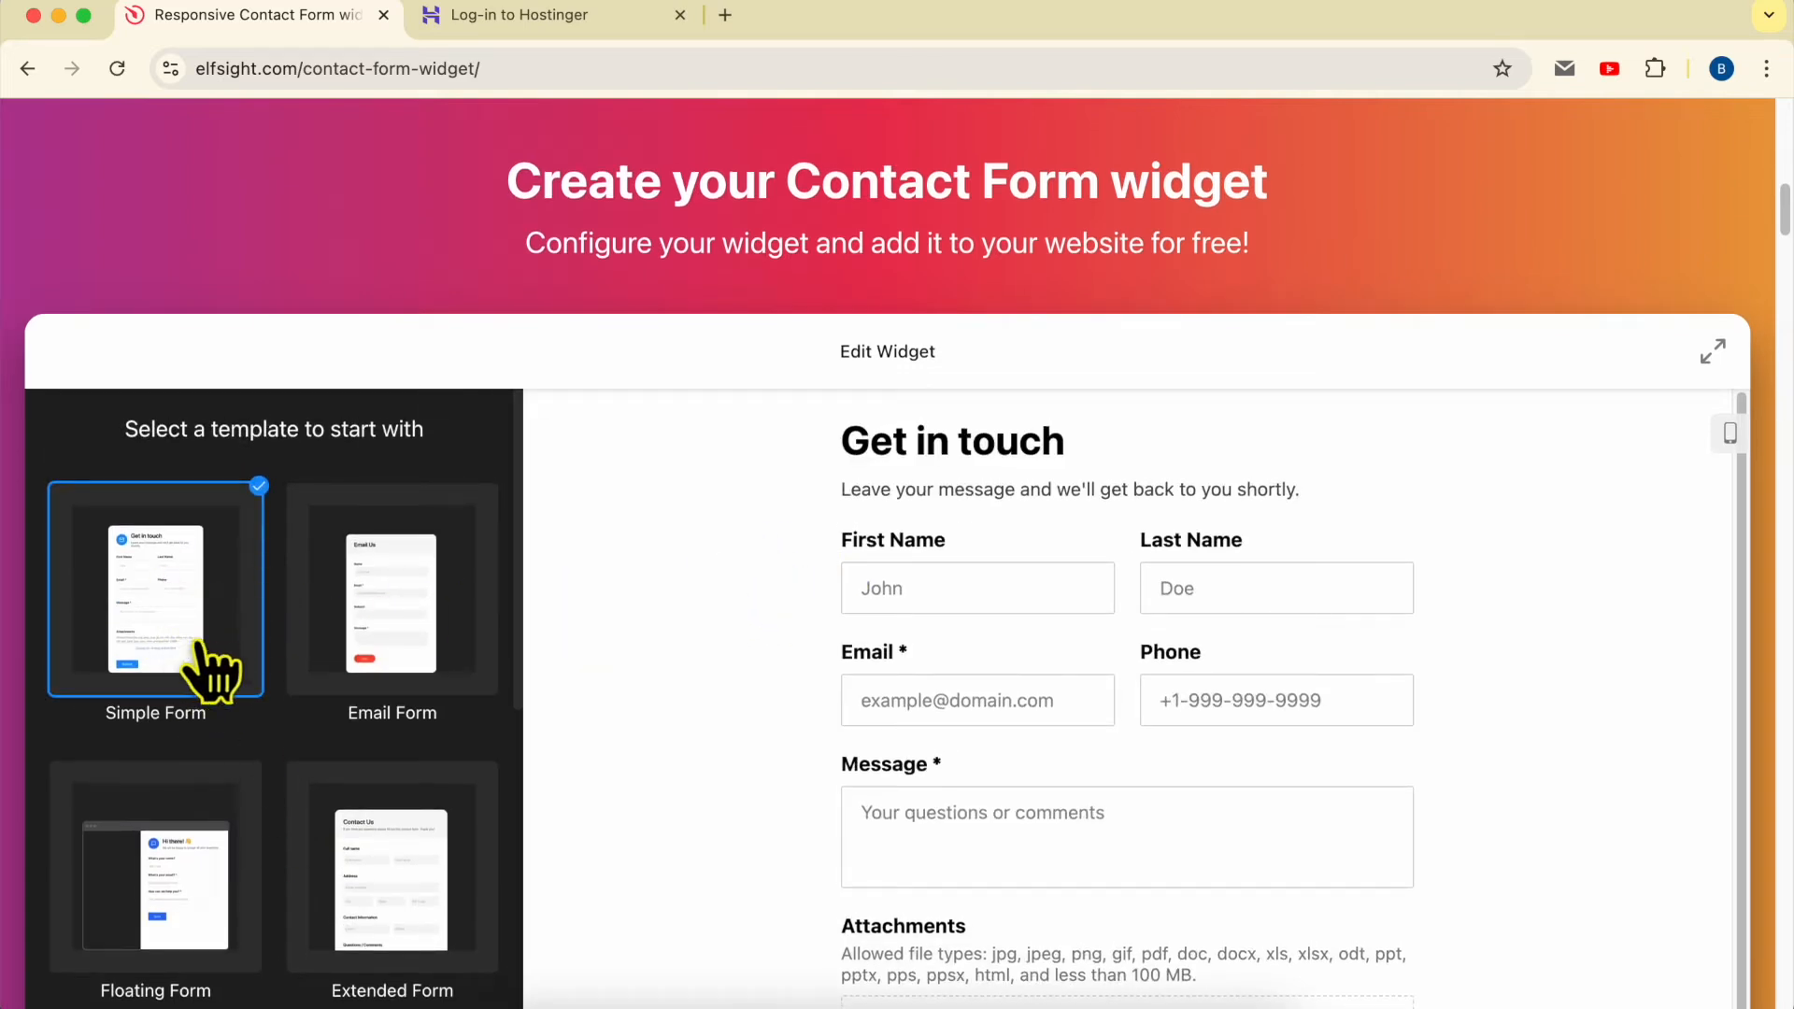
pyautogui.scroll(-3, 482, 645)
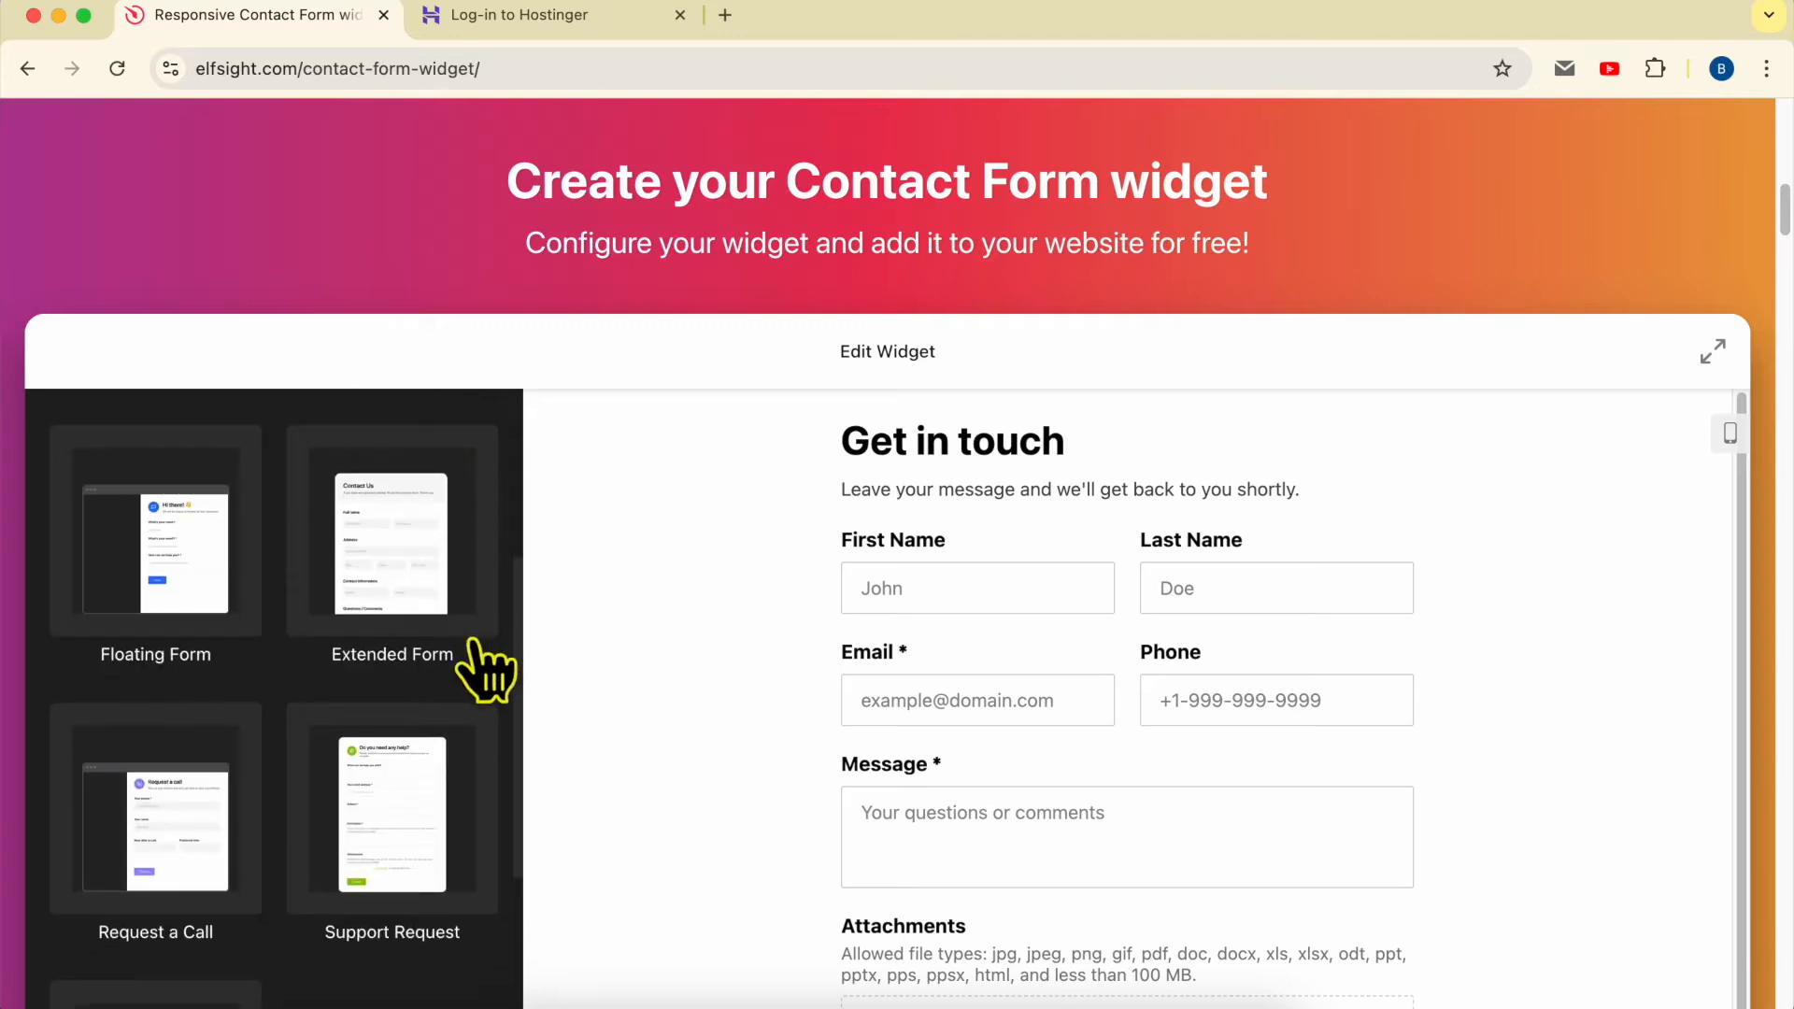
pyautogui.scroll(-3, 486, 668)
pyautogui.scroll(-3, 481, 668)
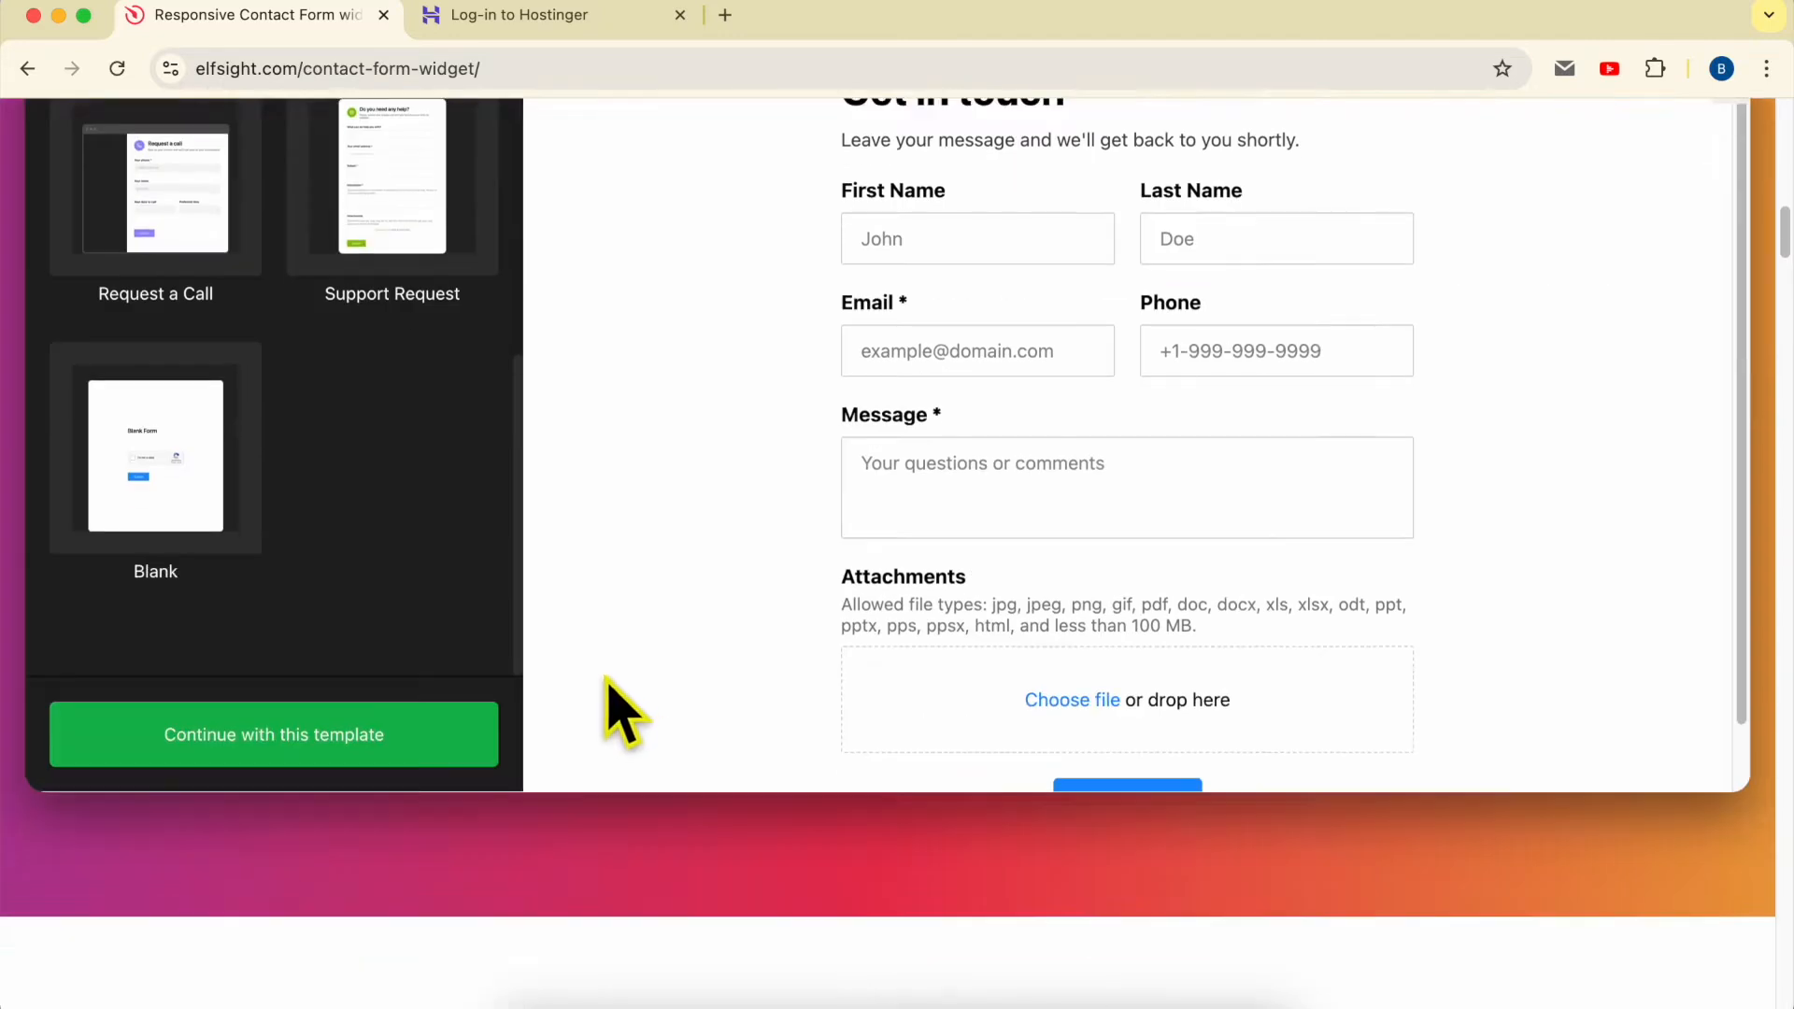
pyautogui.click(378, 738)
pyautogui.scroll(3, 689, 573)
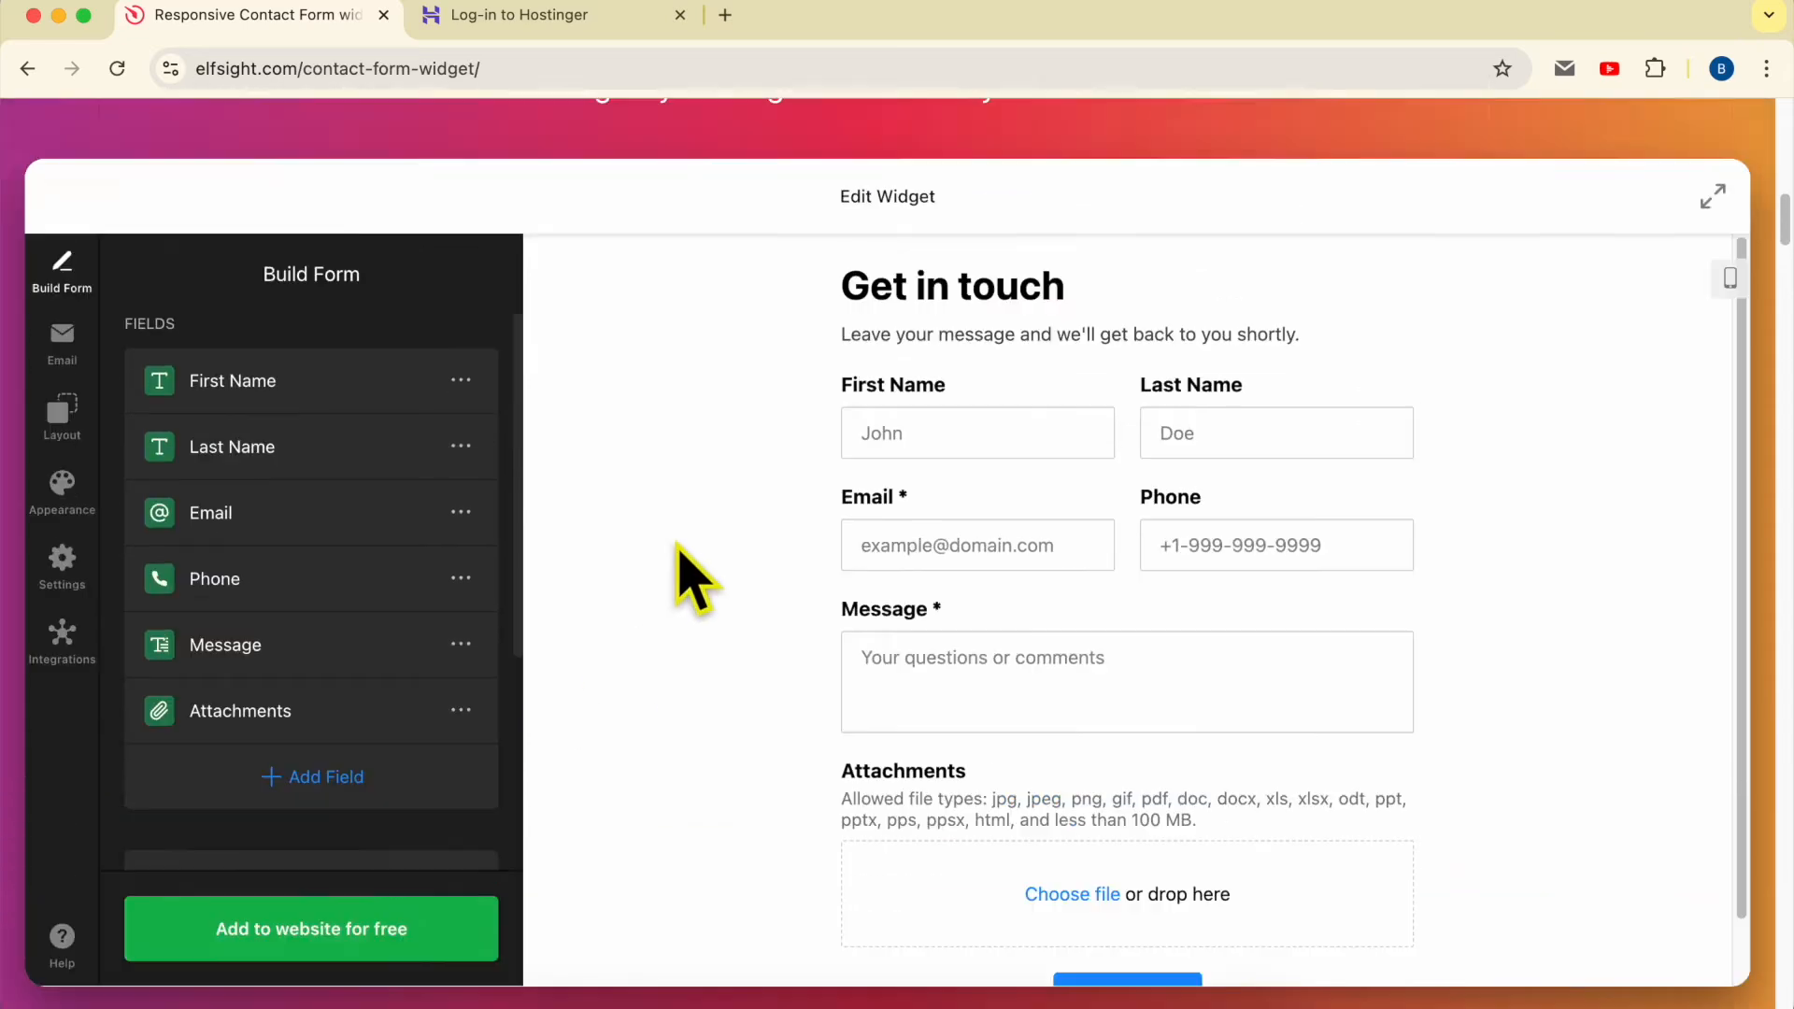
# Step: Delete the Last Name field from the contact form
pyautogui.scroll(-1, 673, 570)
pyautogui.scroll(1, 644, 607)
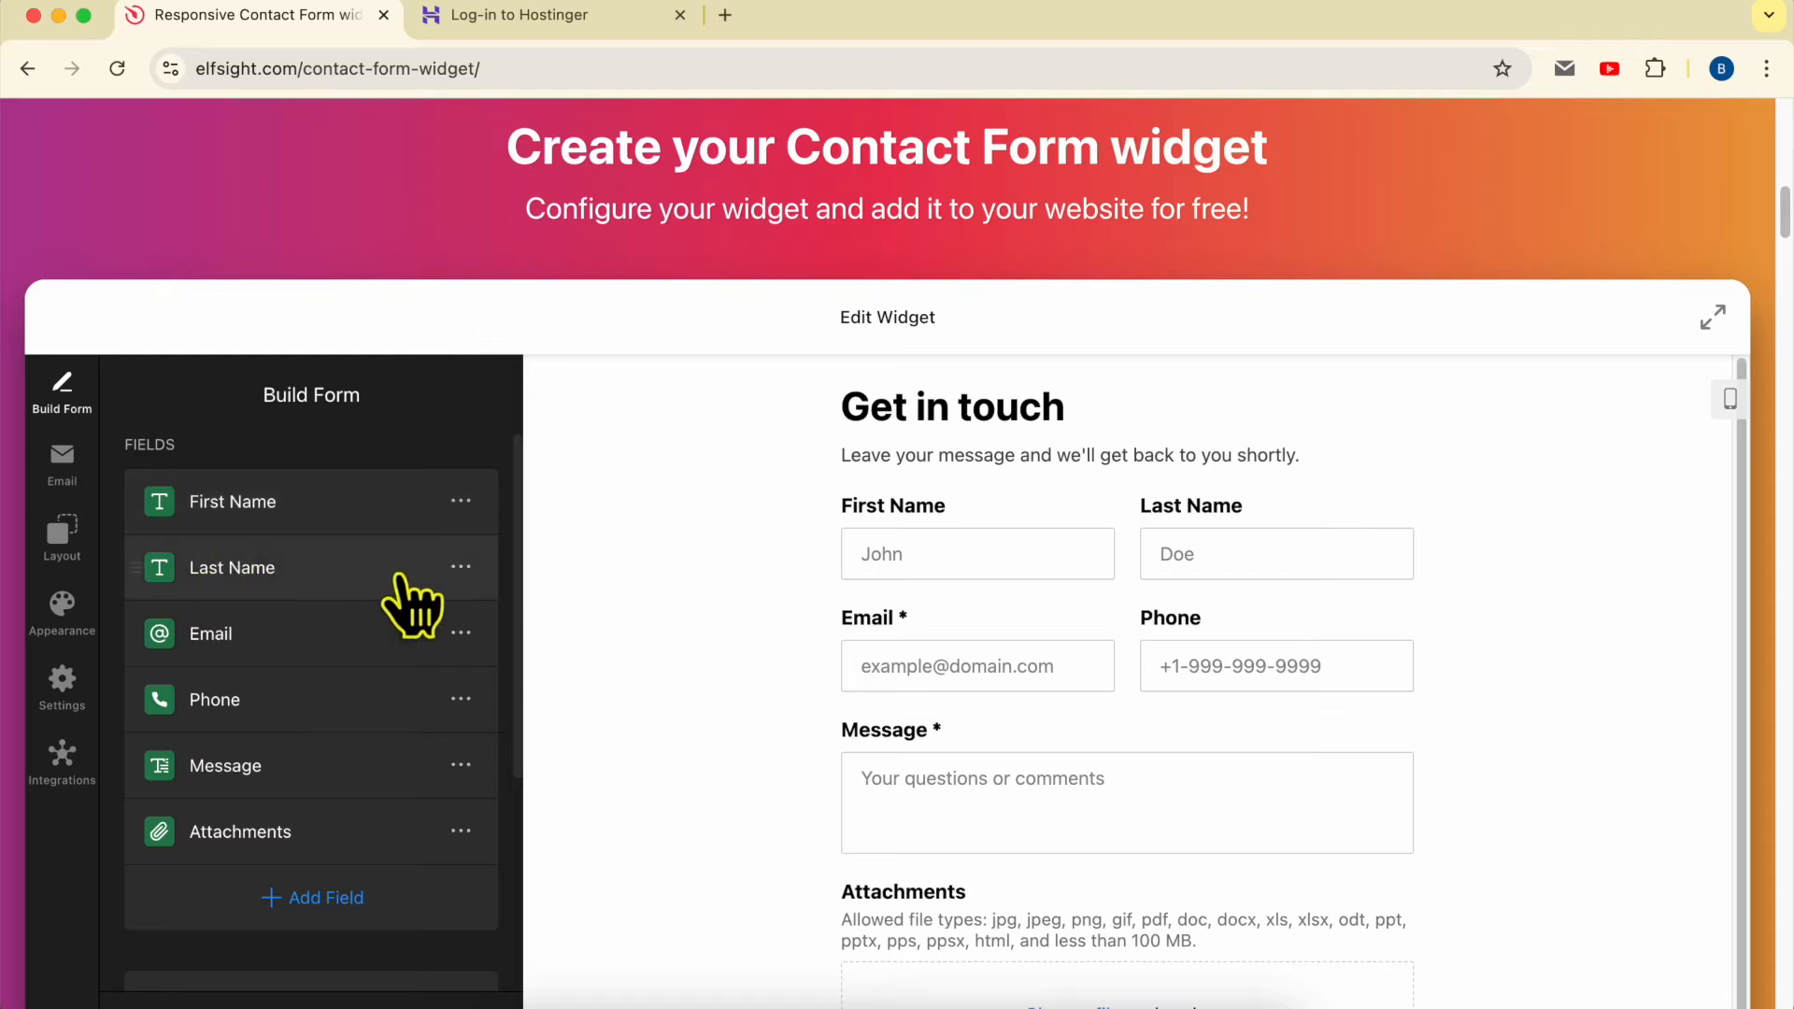
pyautogui.click(461, 567)
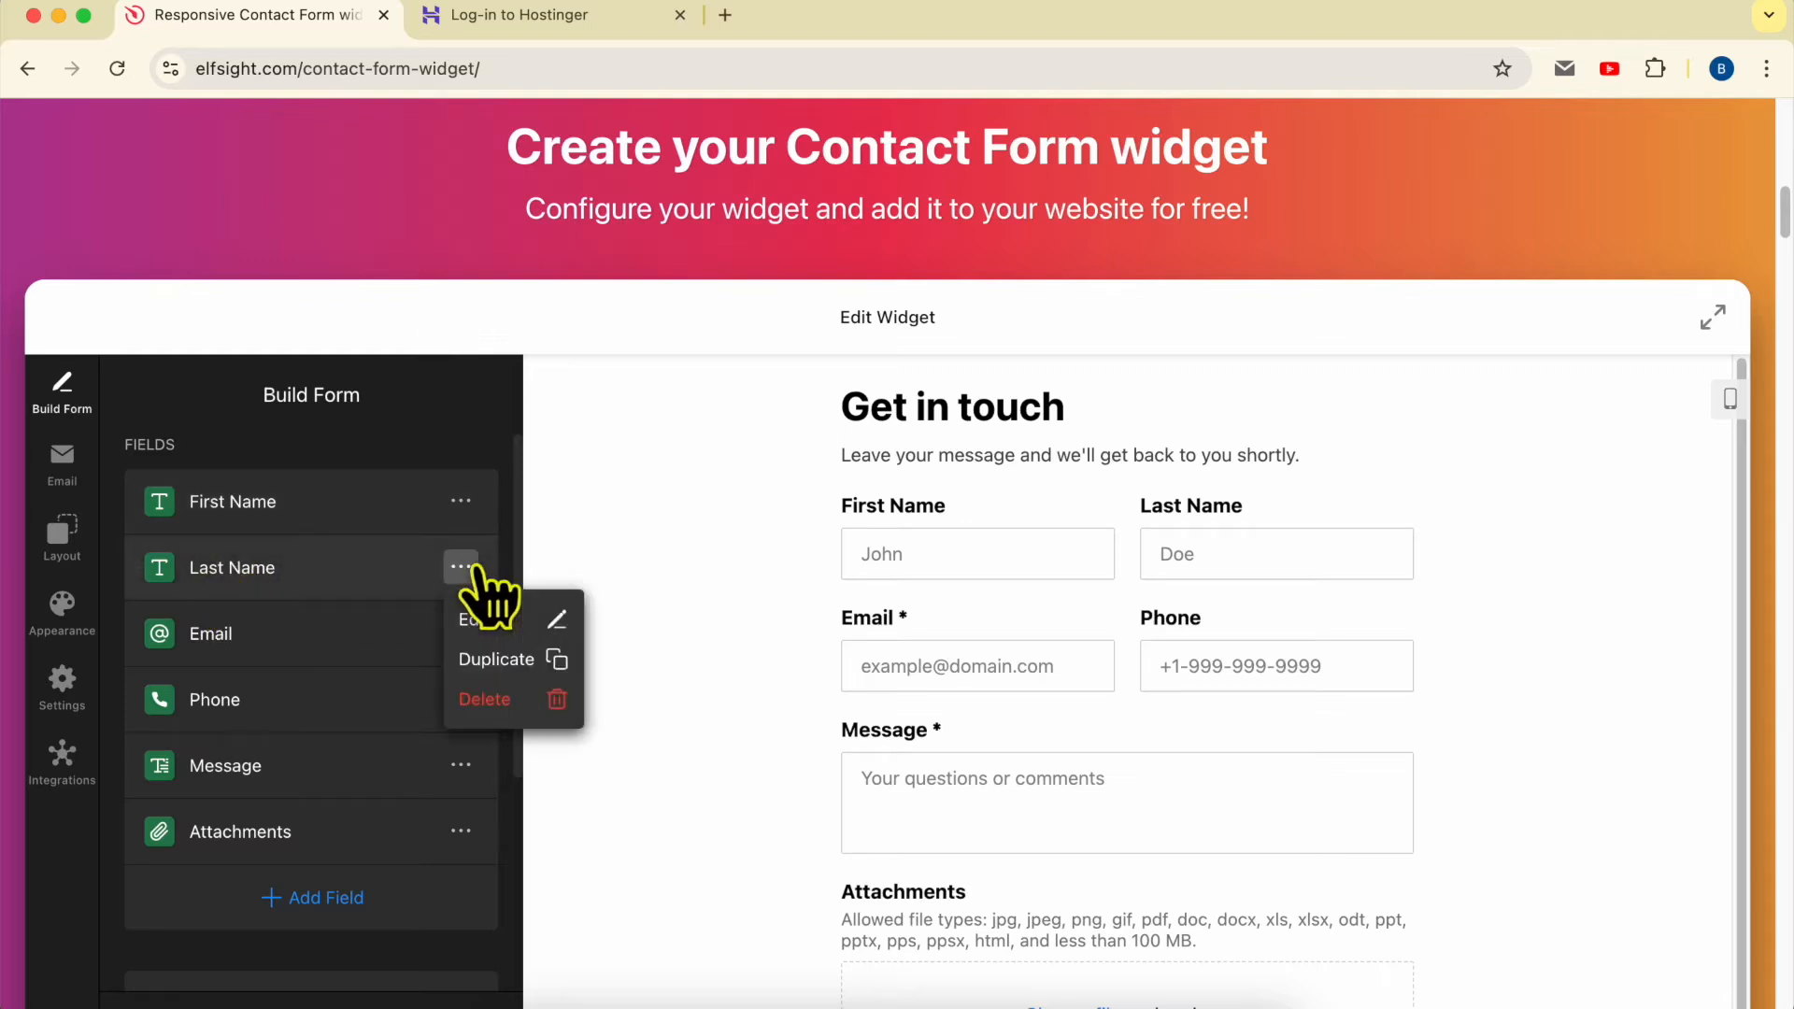
pyautogui.click(472, 699)
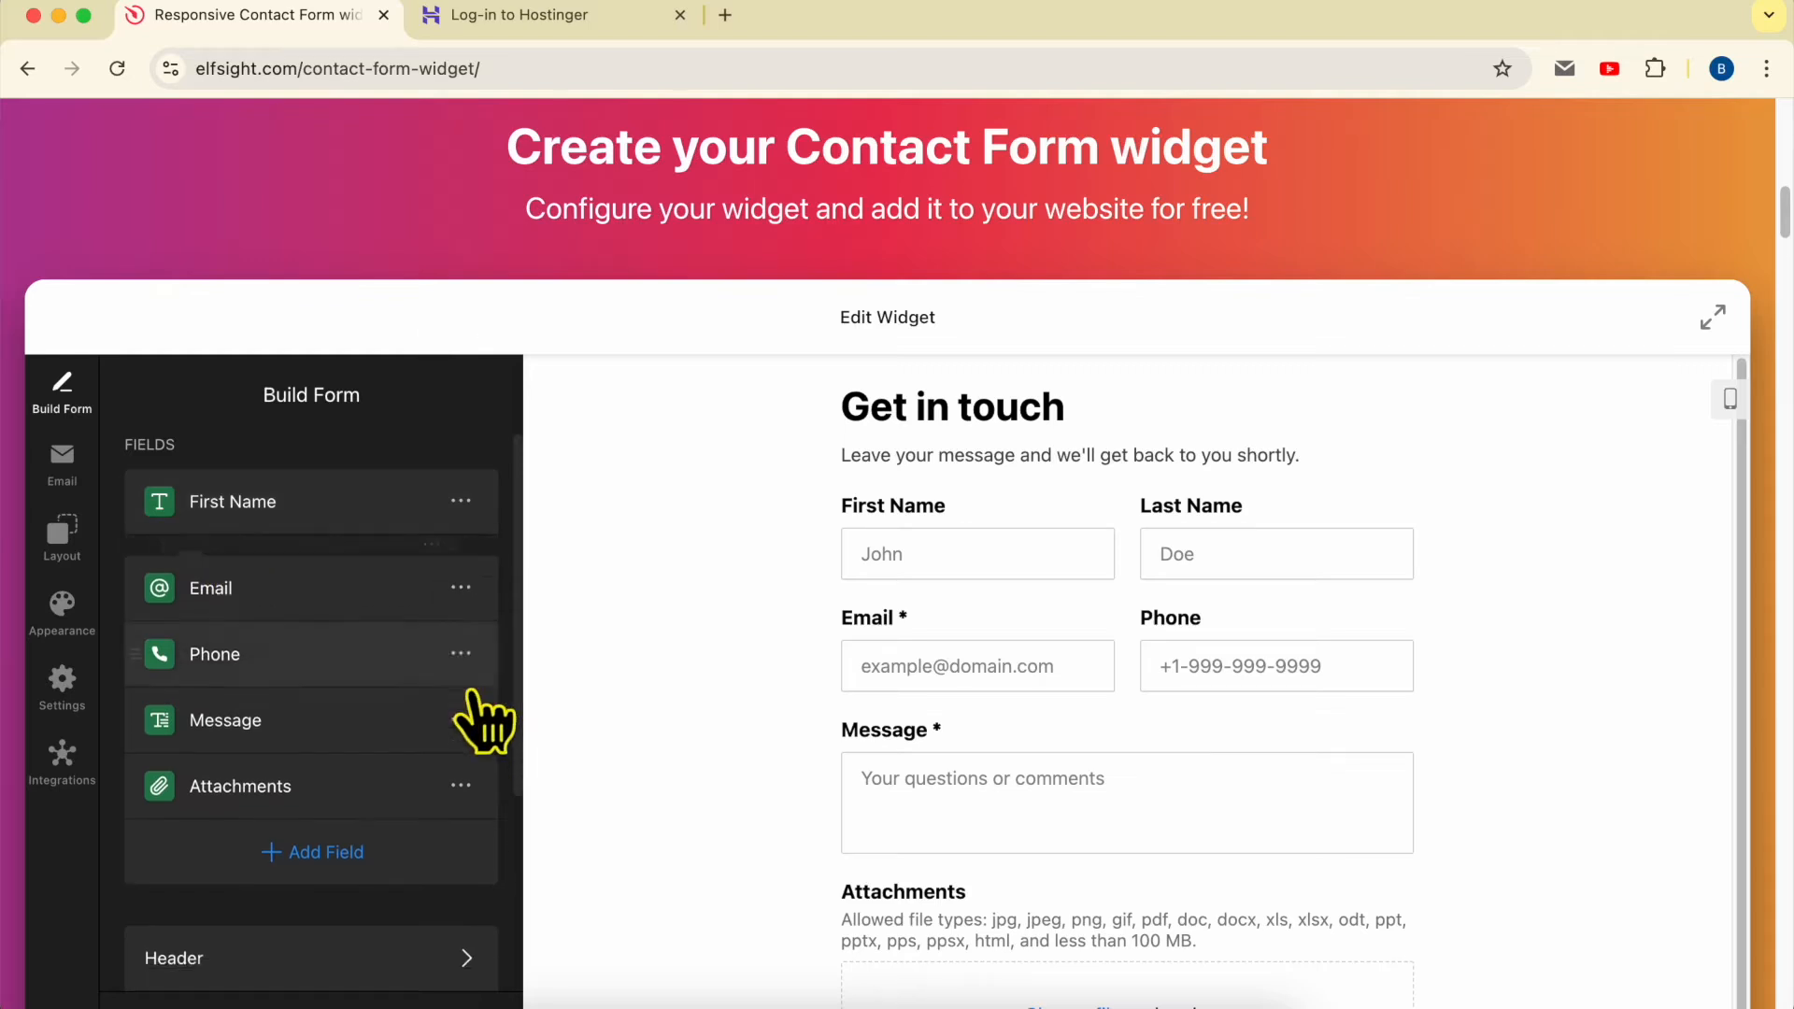
# Step: Change the First Name field's label to "Full name" and its placeholder to a sample full name
pyautogui.click(463, 502)
pyautogui.click(488, 553)
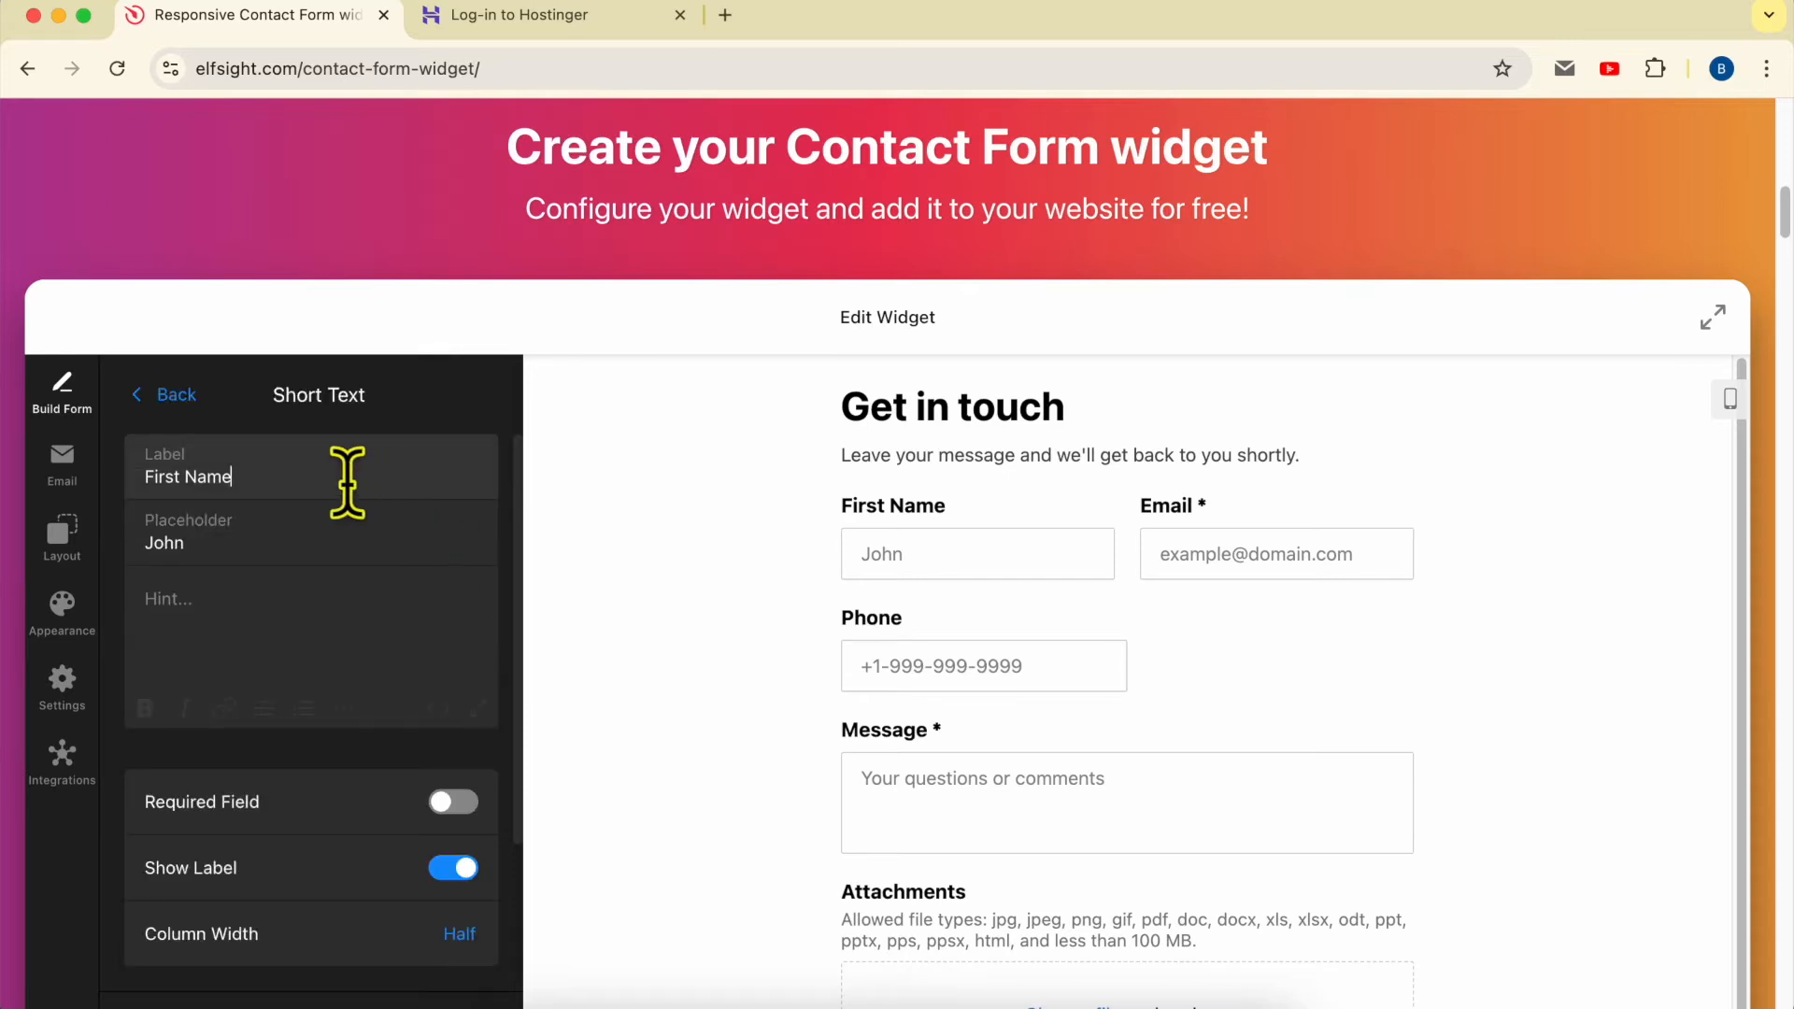
pyautogui.write('Full')
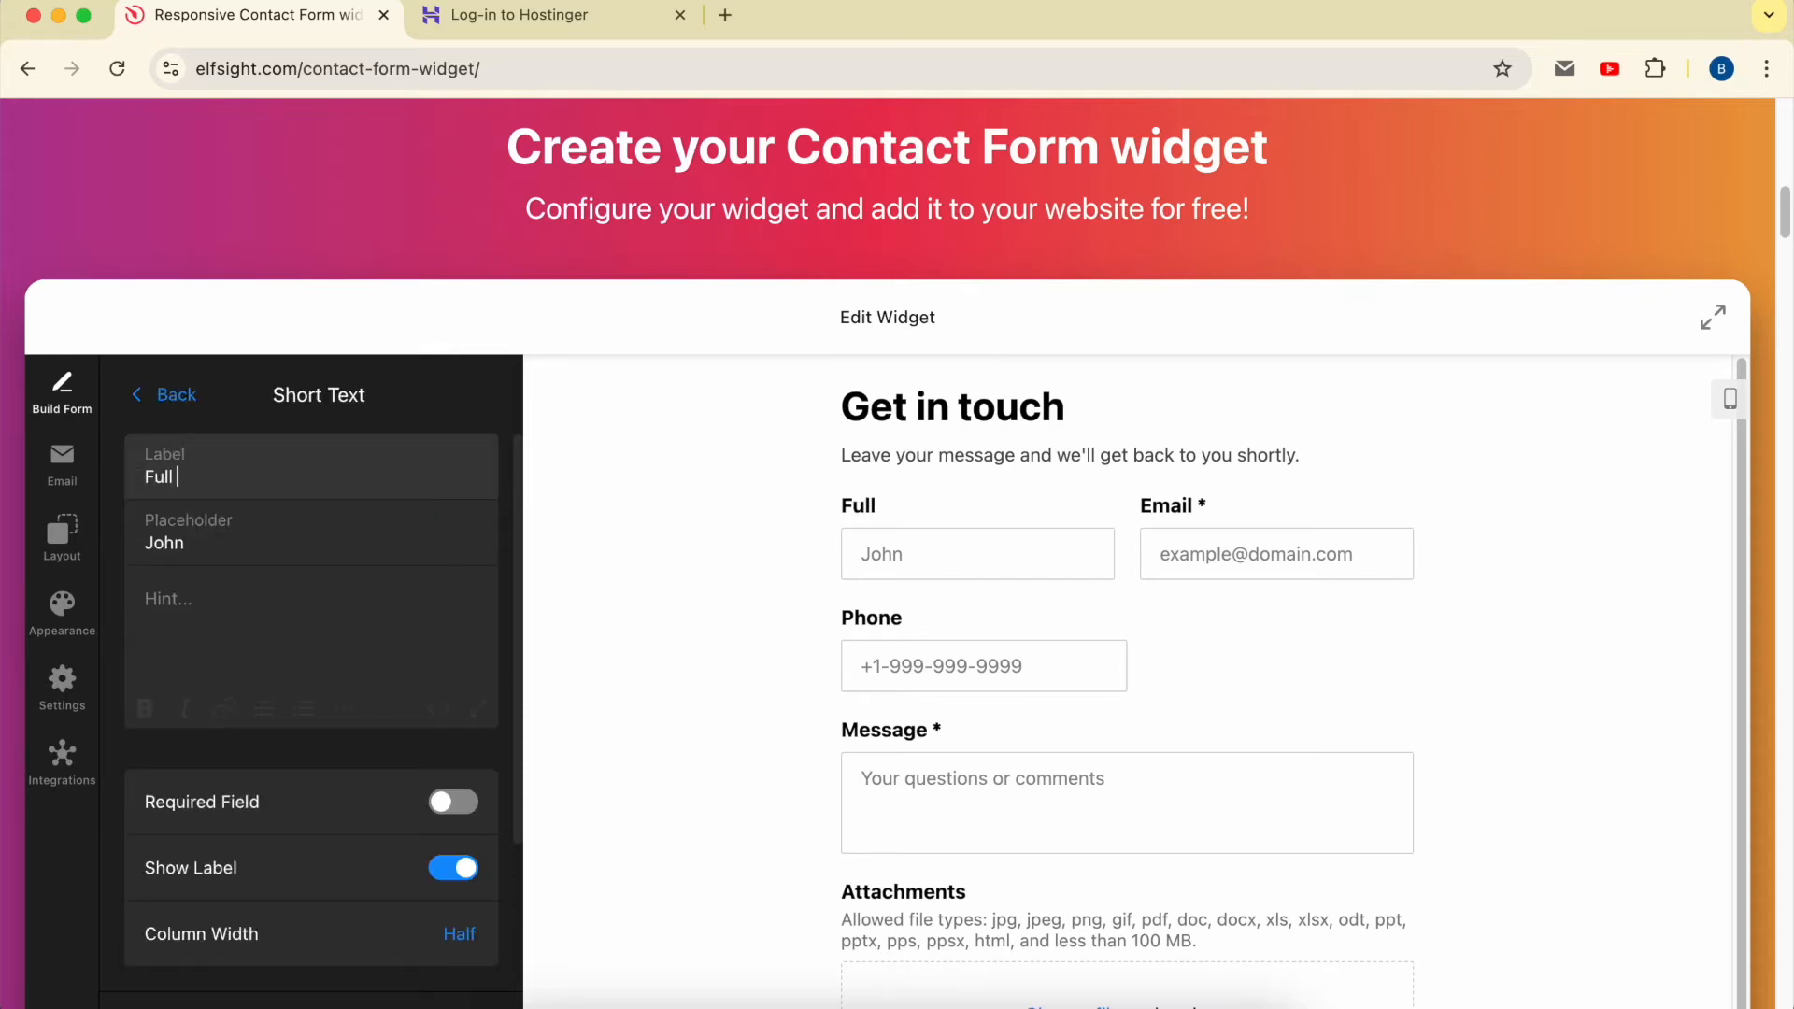
pyautogui.press('Tab')
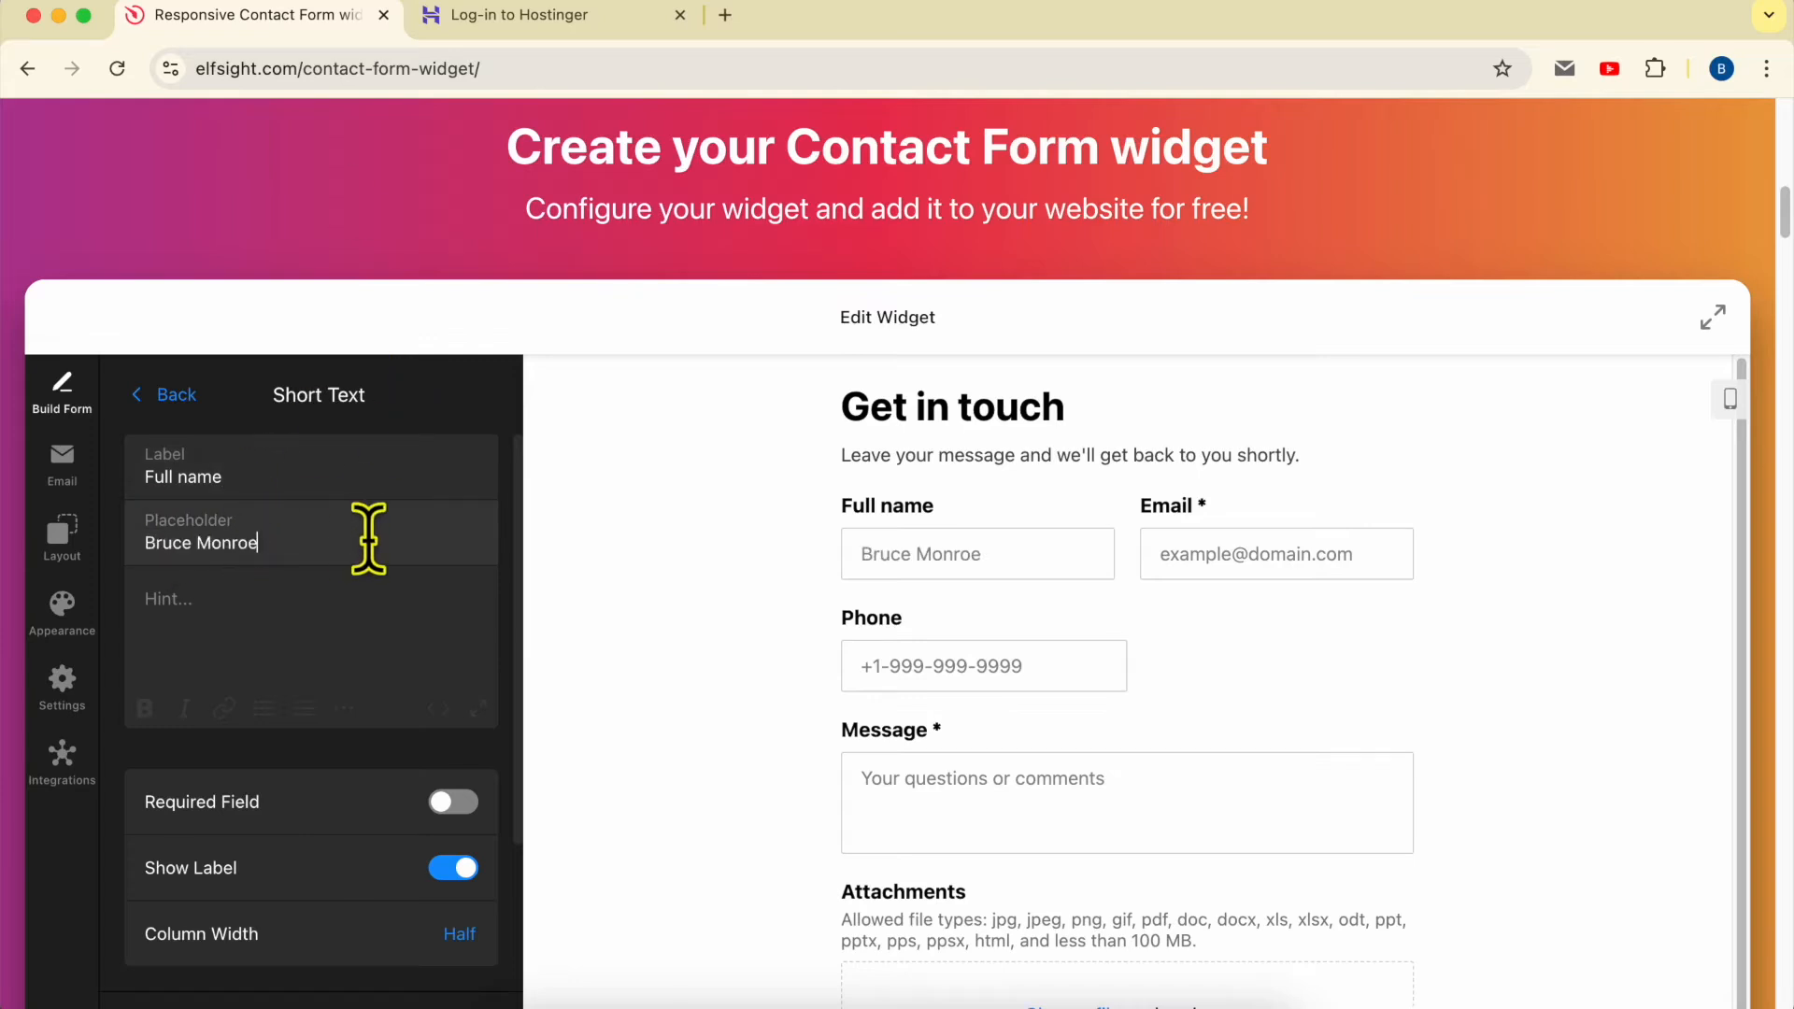
pyautogui.click(369, 602)
pyautogui.click(372, 605)
pyautogui.scroll(-3, 380, 760)
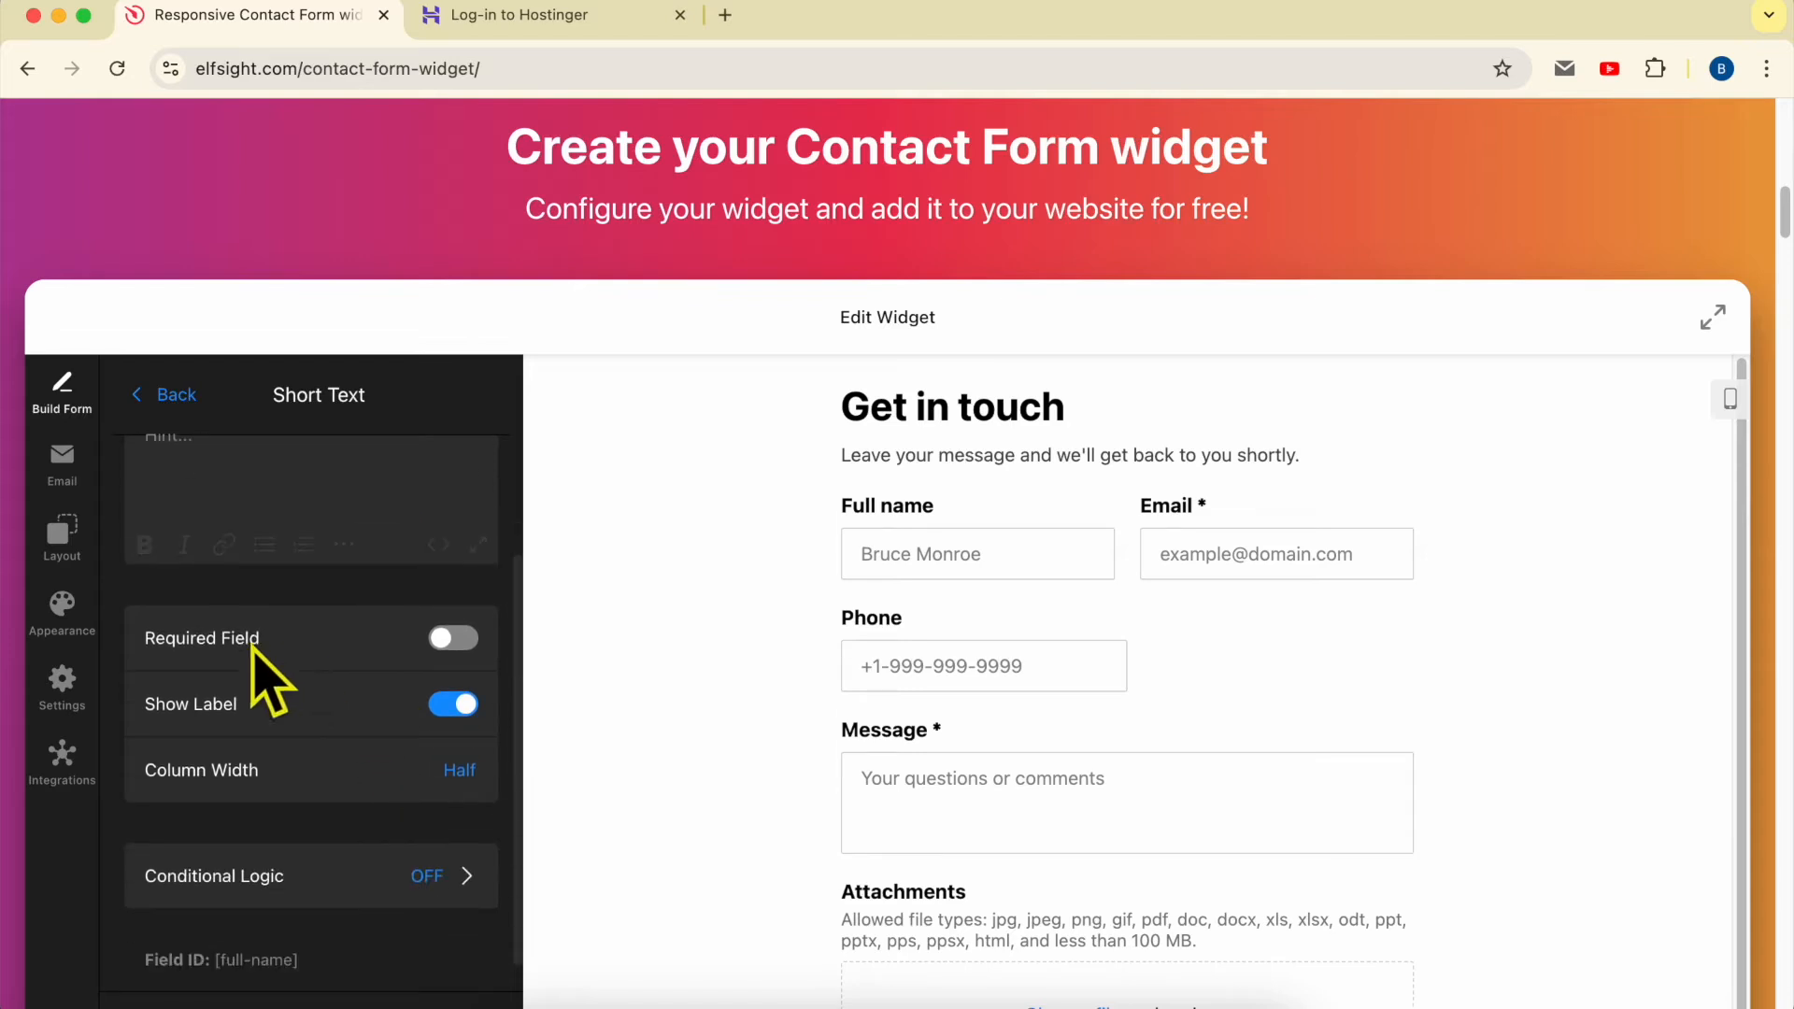
# Step: Make the Full name field required and return to the list of form fields
pyautogui.click(453, 639)
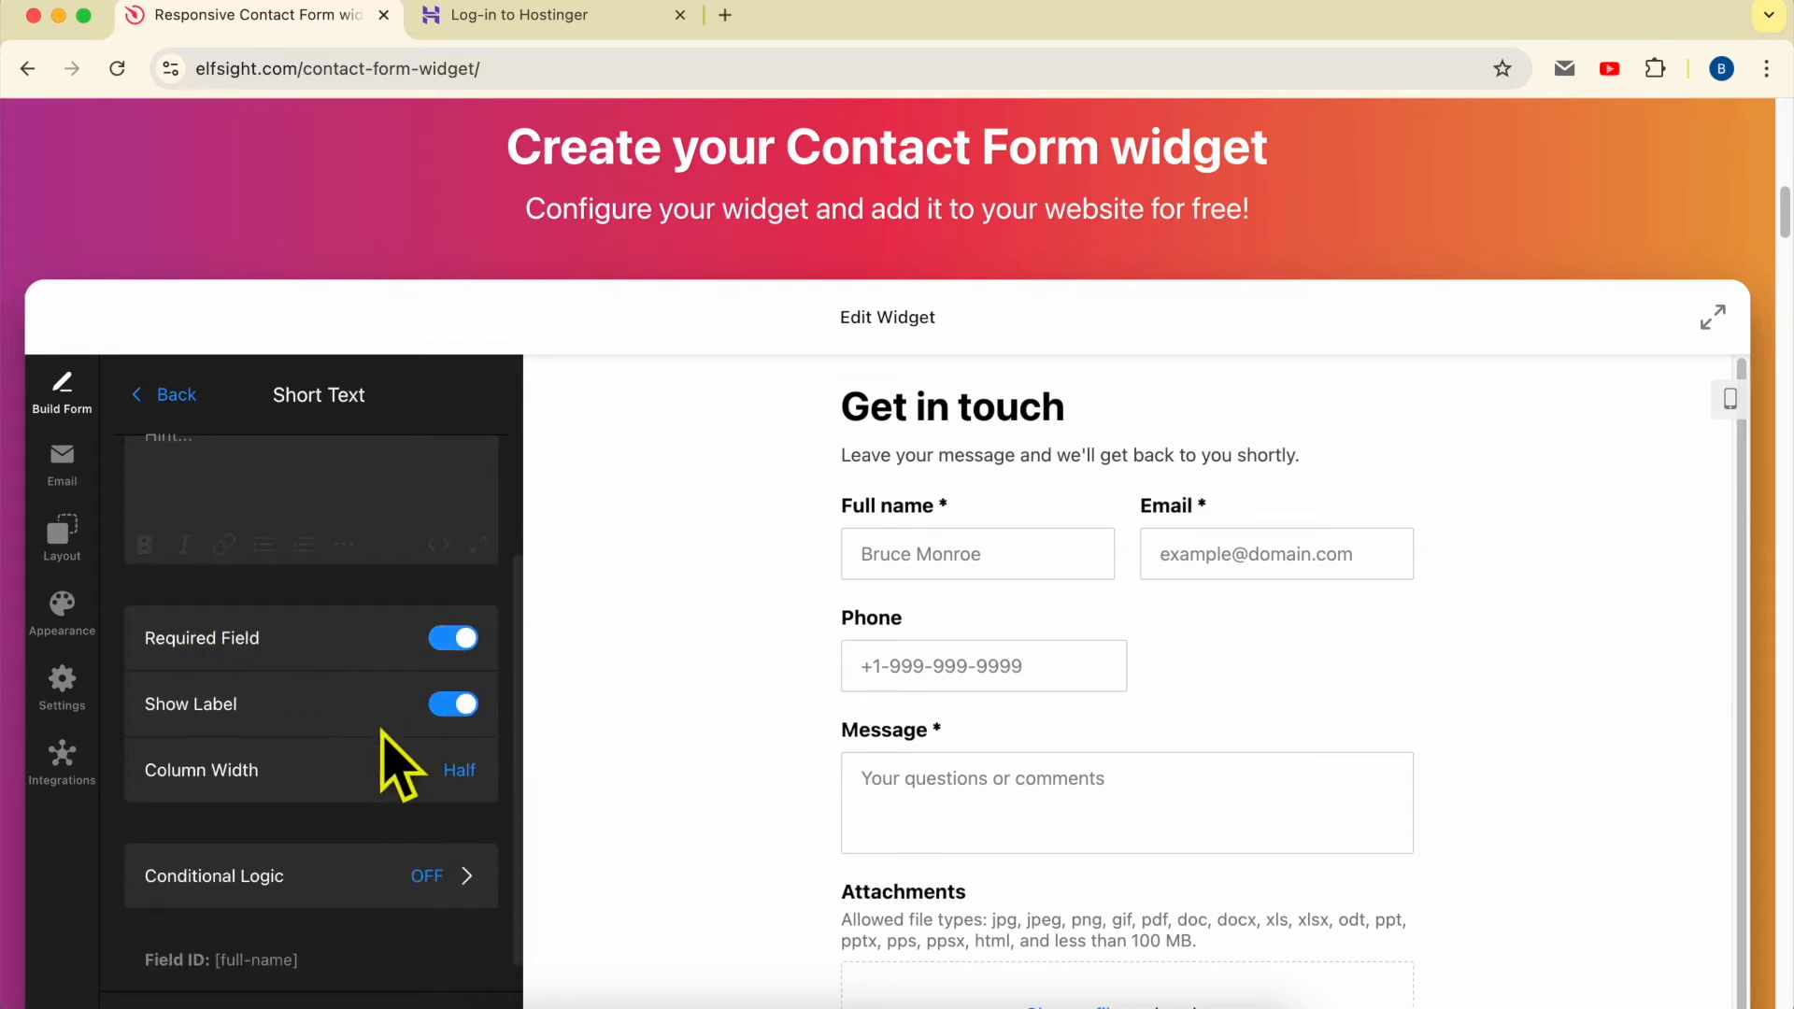
pyautogui.click(456, 705)
pyautogui.click(173, 396)
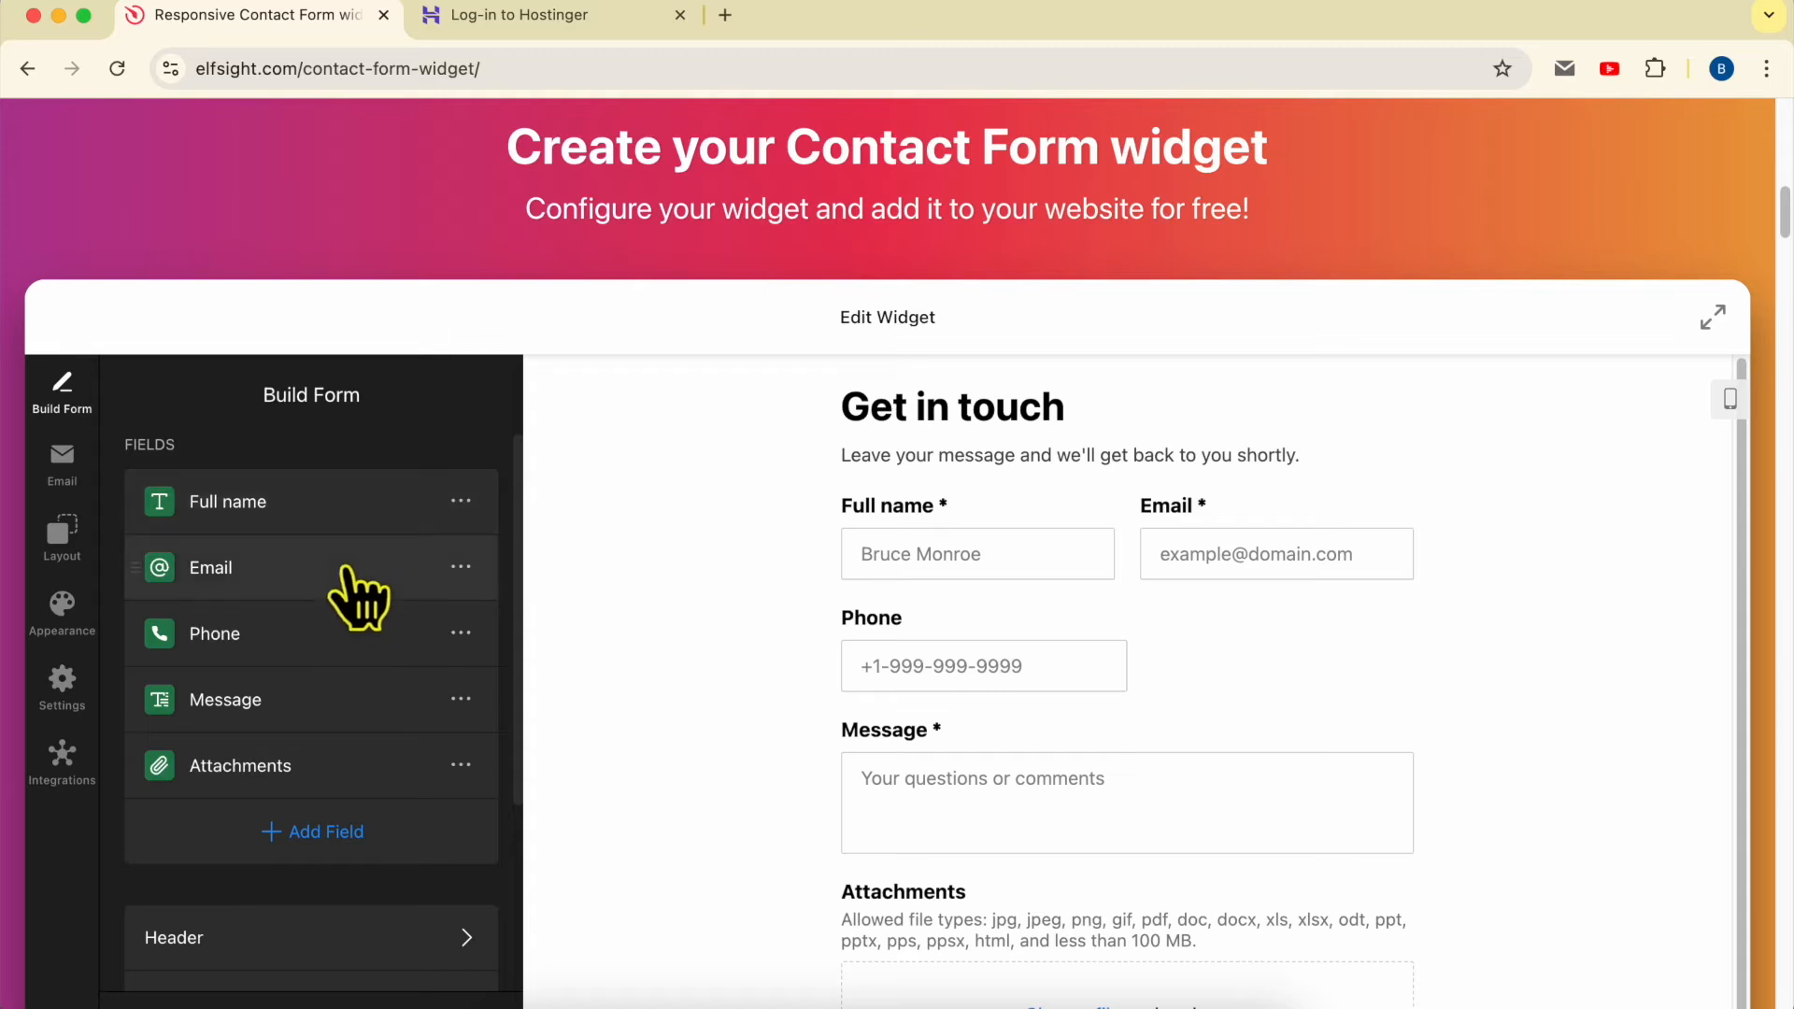
# Step: Review the Email field's label, placeholder and required settings, and return to the field list
pyautogui.click(460, 567)
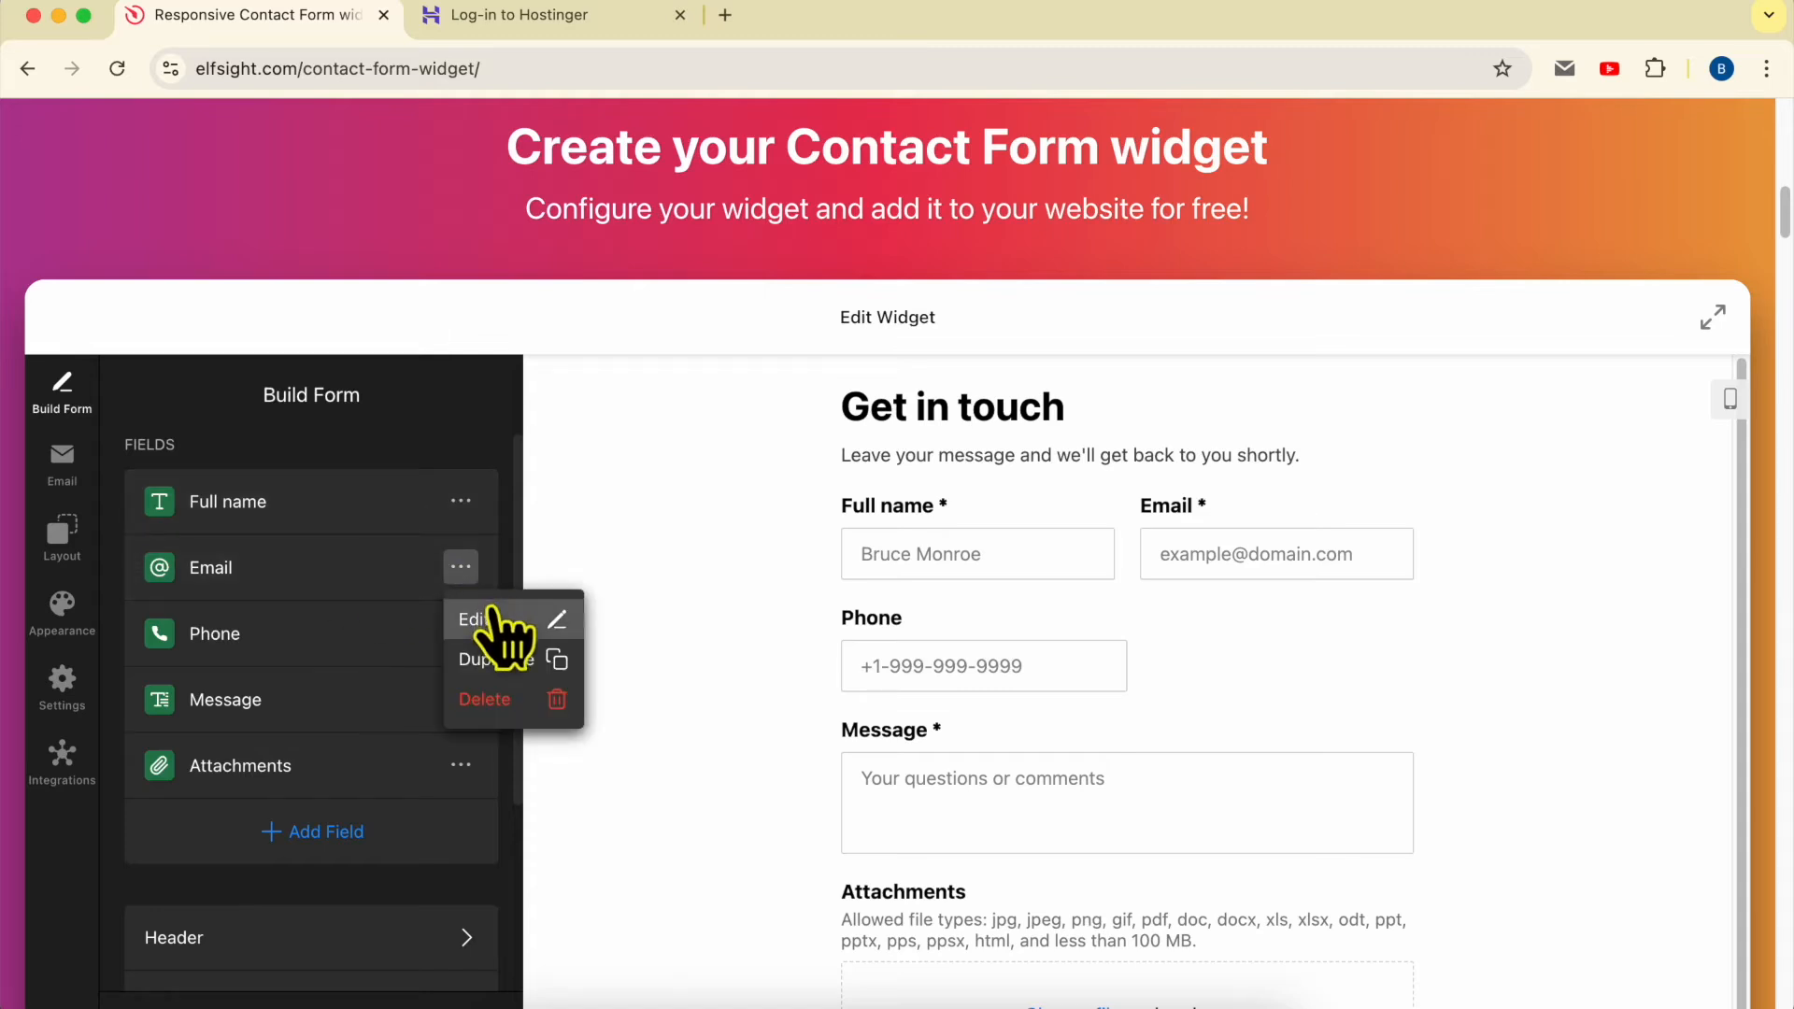
pyautogui.click(495, 612)
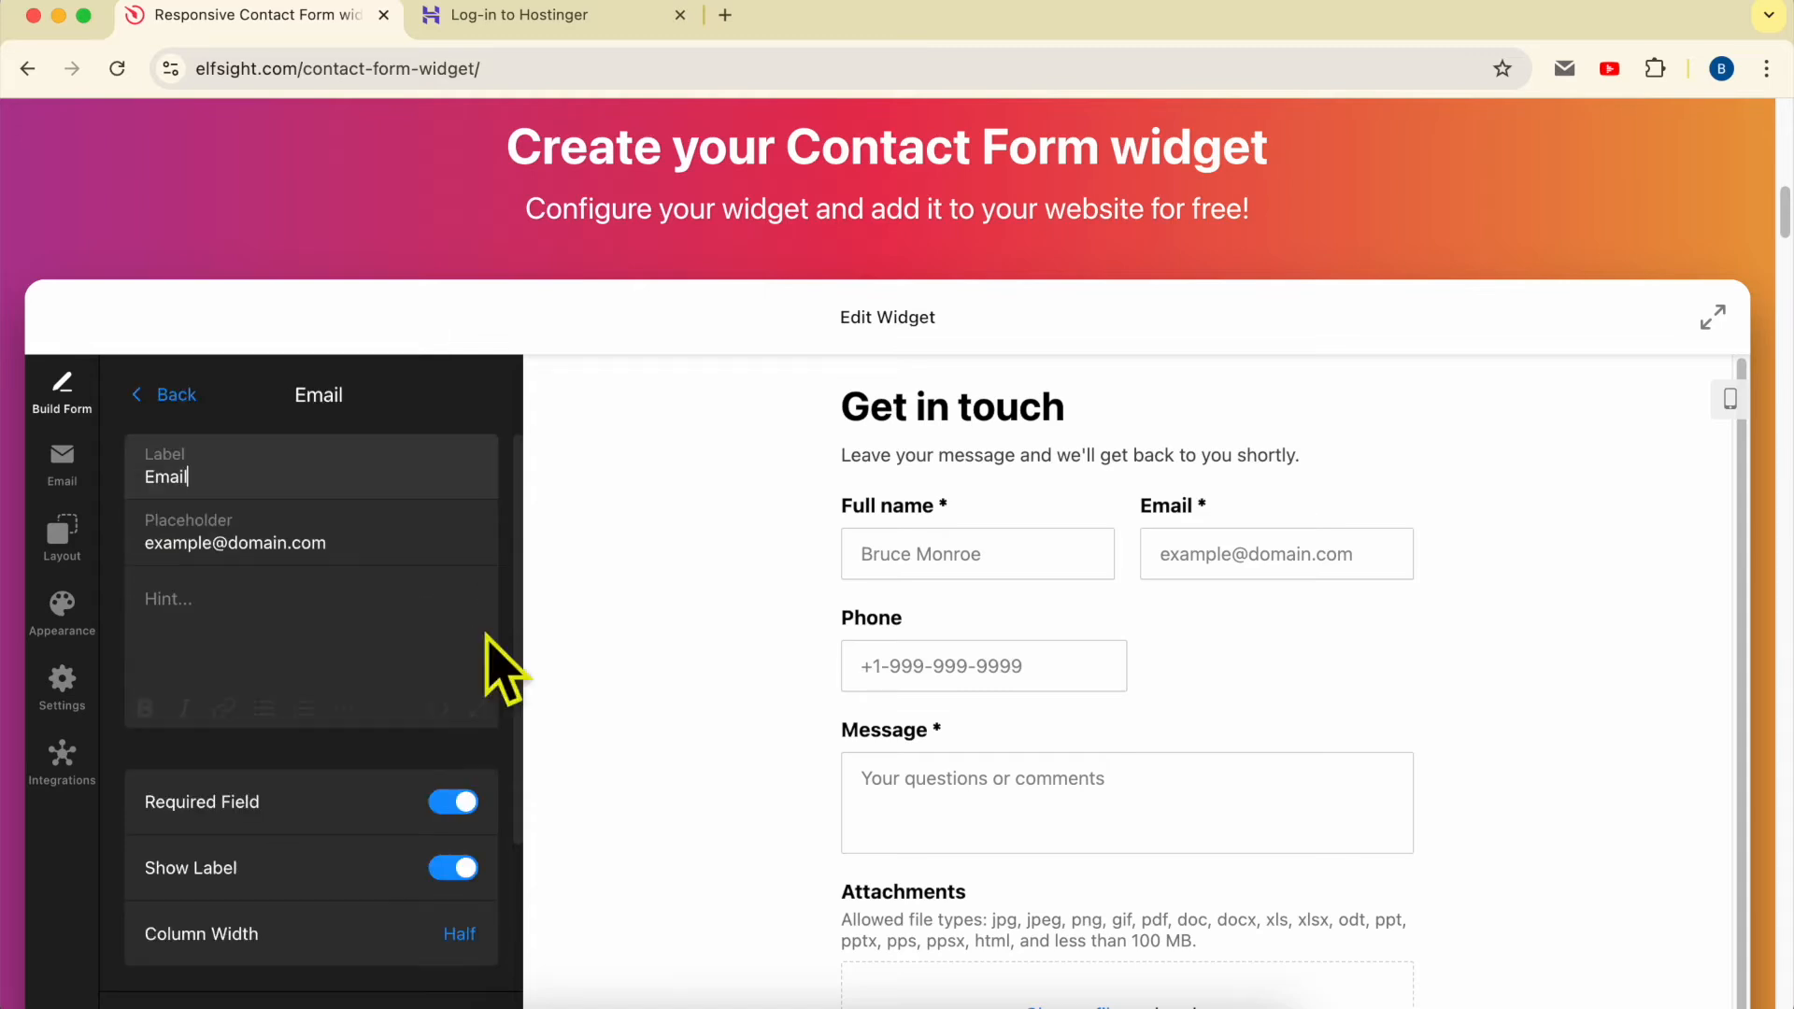
pyautogui.click(174, 394)
# Step: Delete the Phone field from the contact form
pyautogui.click(461, 633)
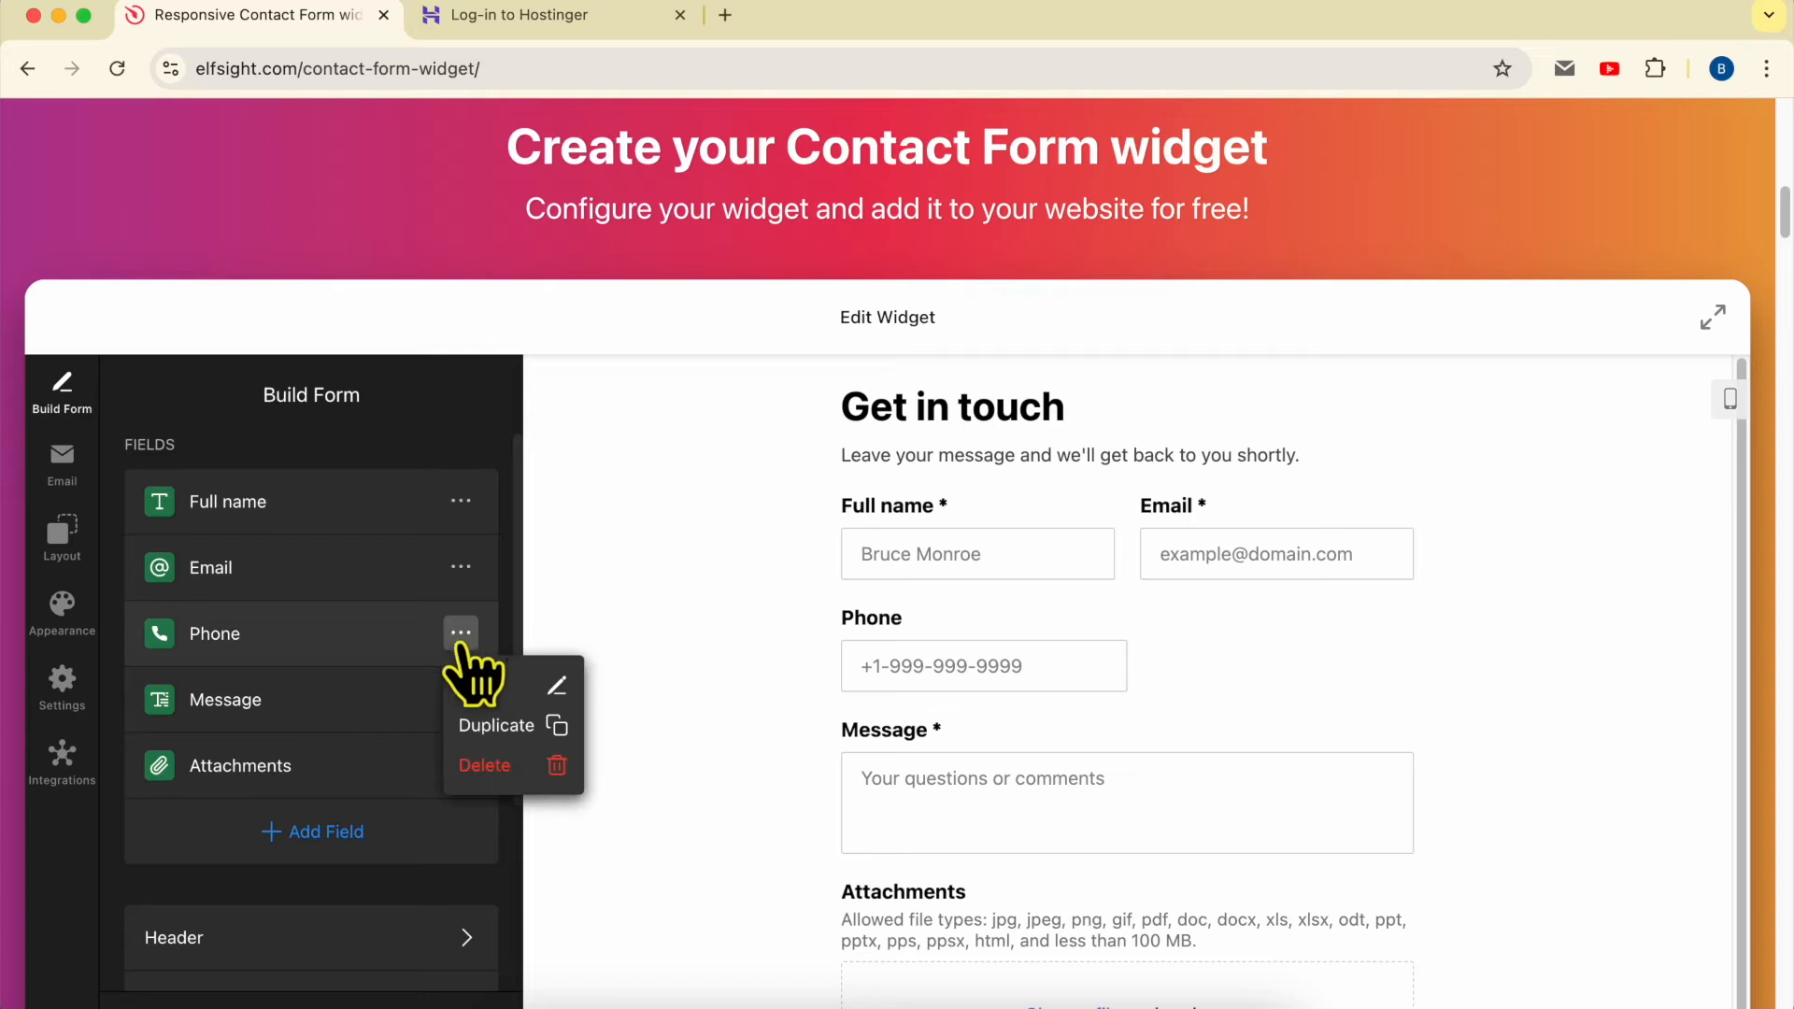
pyautogui.click(476, 769)
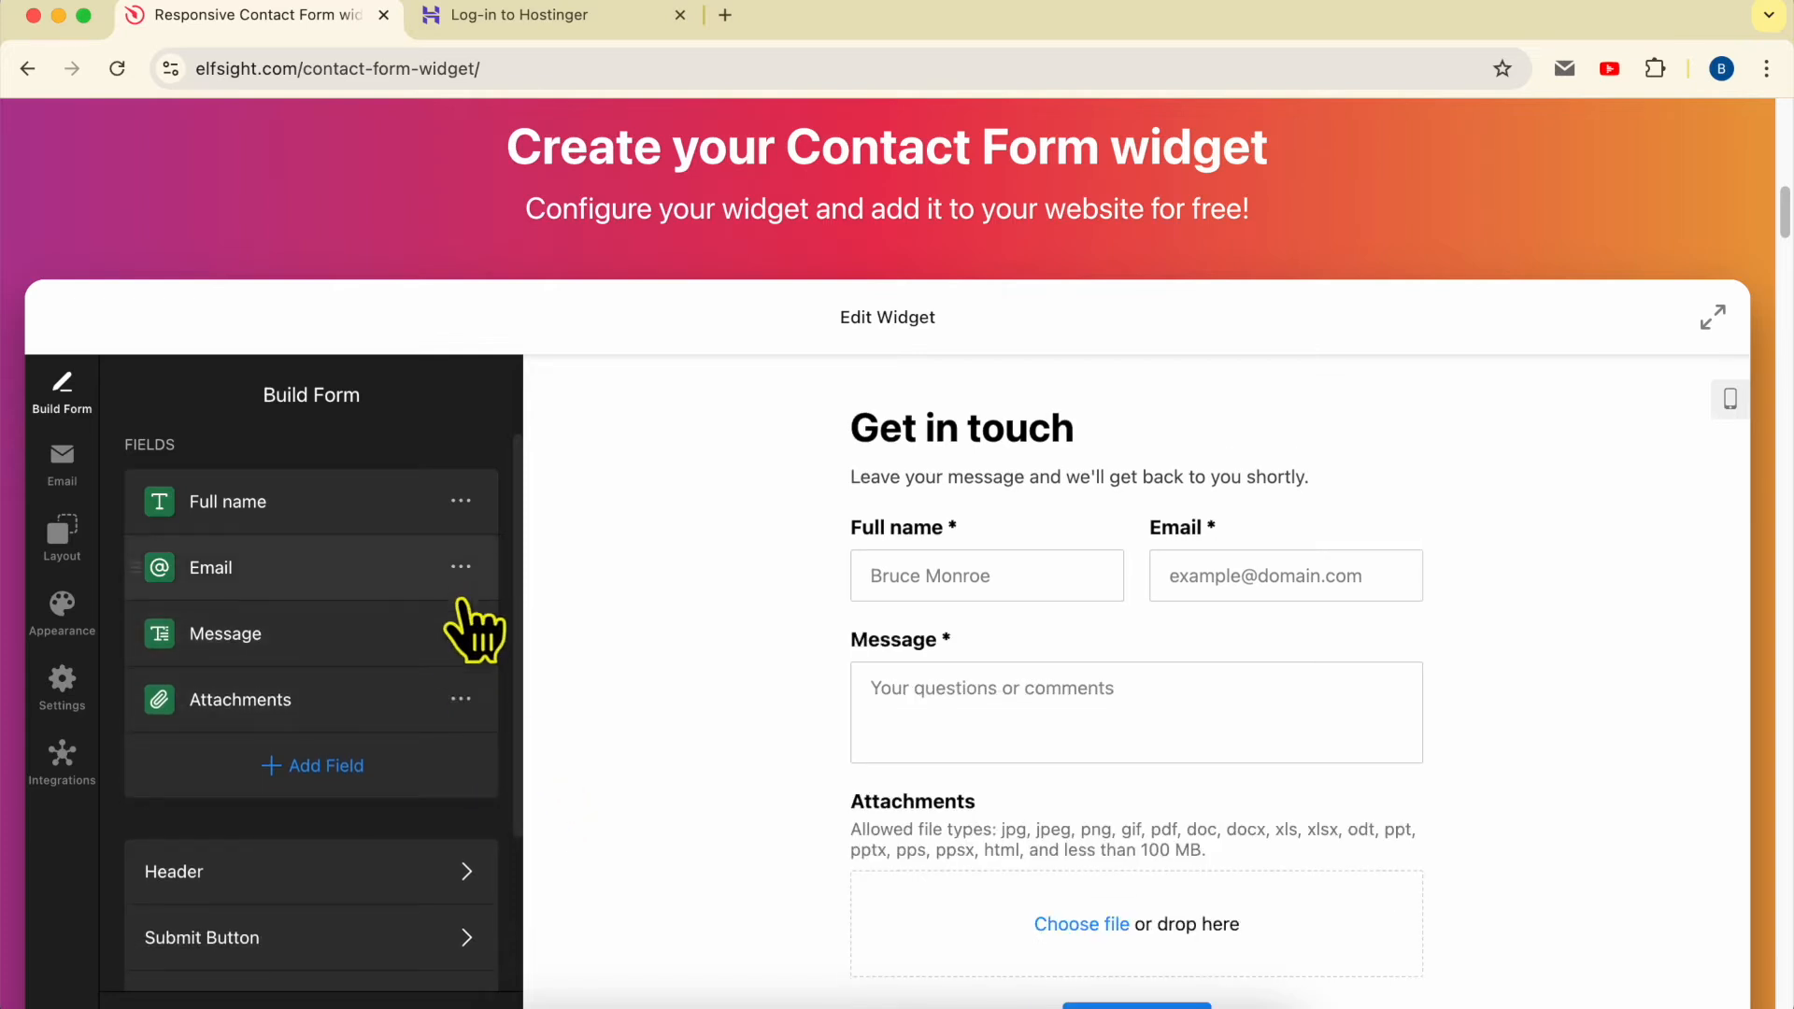
pyautogui.click(460, 700)
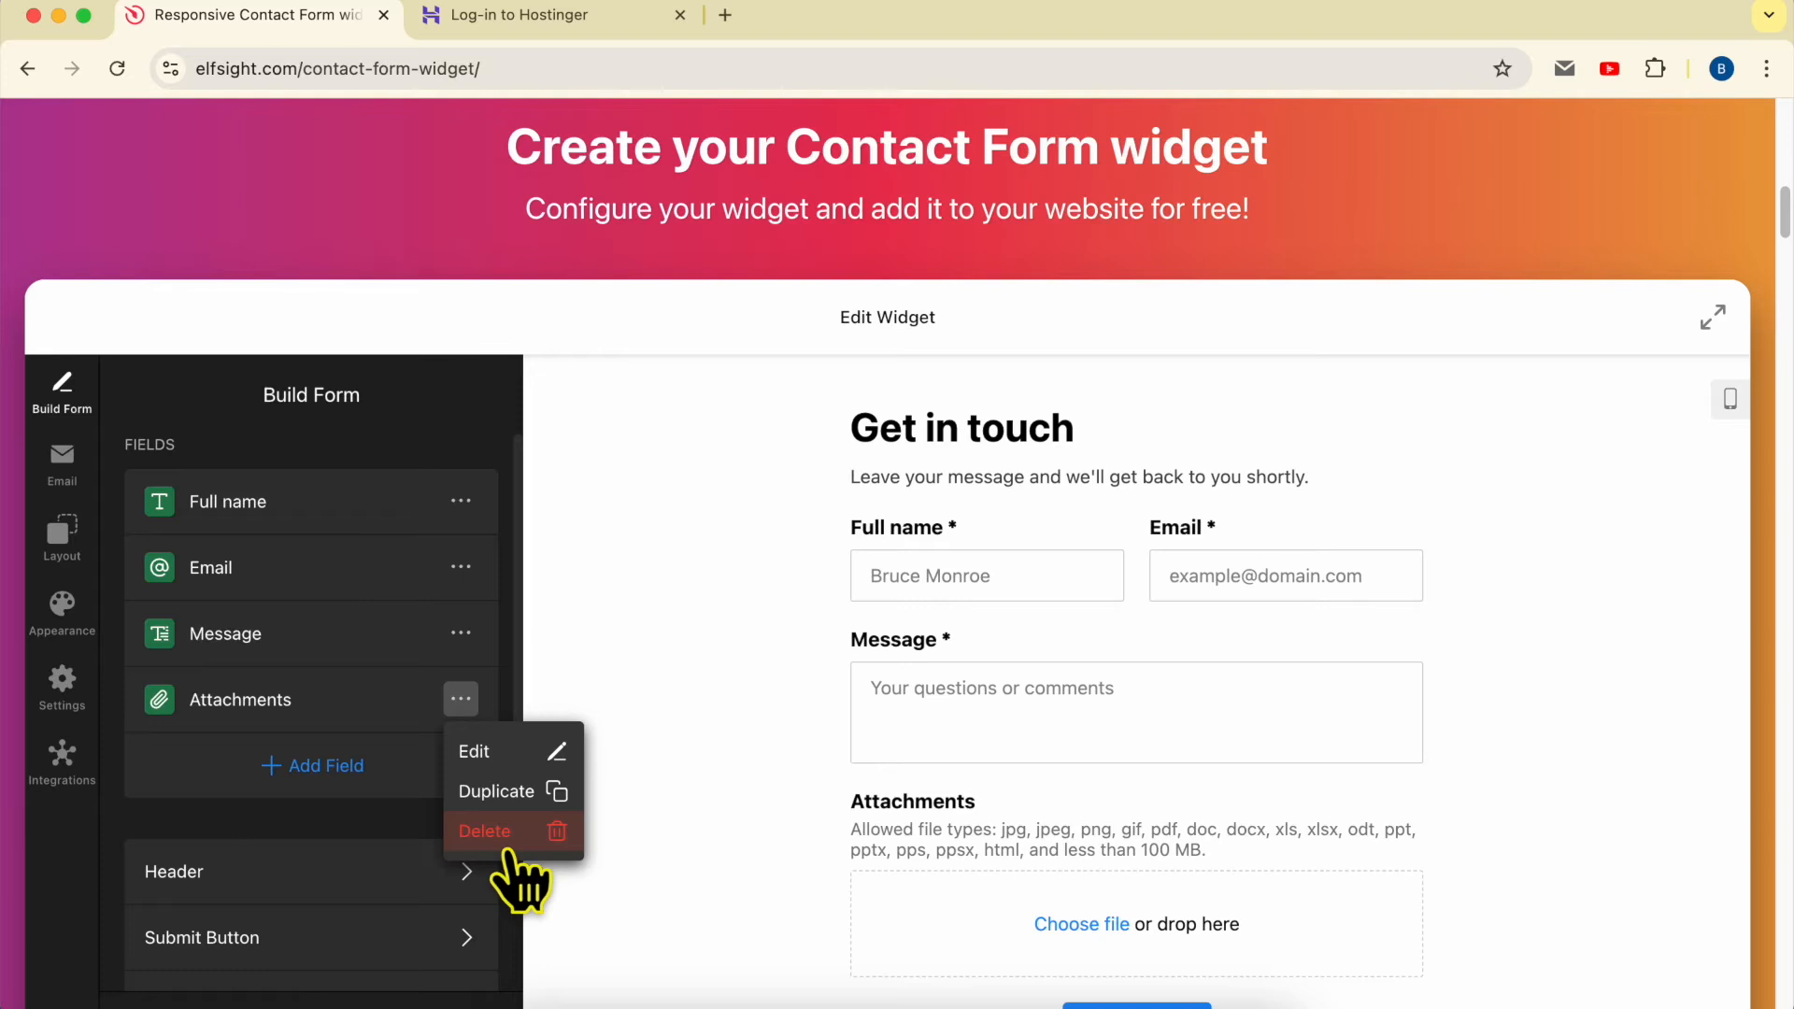
# Step: Review the title and caption in the form's header settings, and return to the form builder overview
pyautogui.scroll(-1, 318, 830)
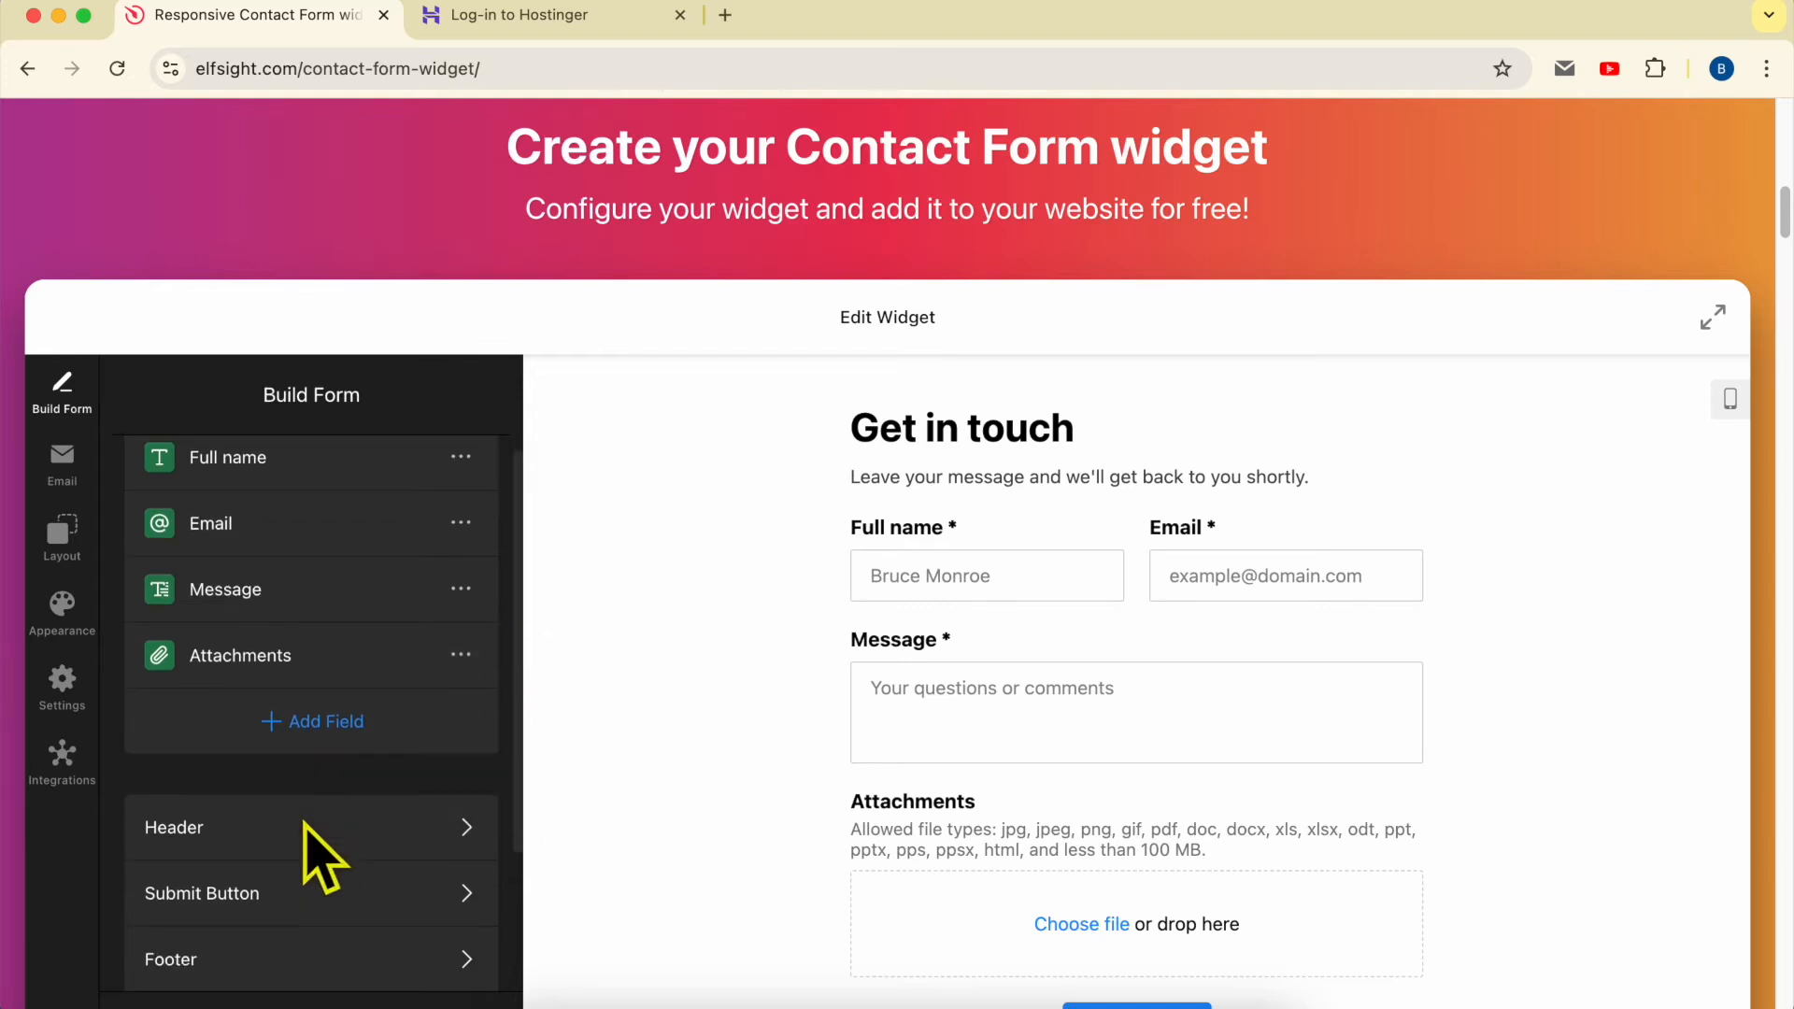
pyautogui.scroll(-3, 322, 822)
pyautogui.click(378, 659)
pyautogui.click(278, 584)
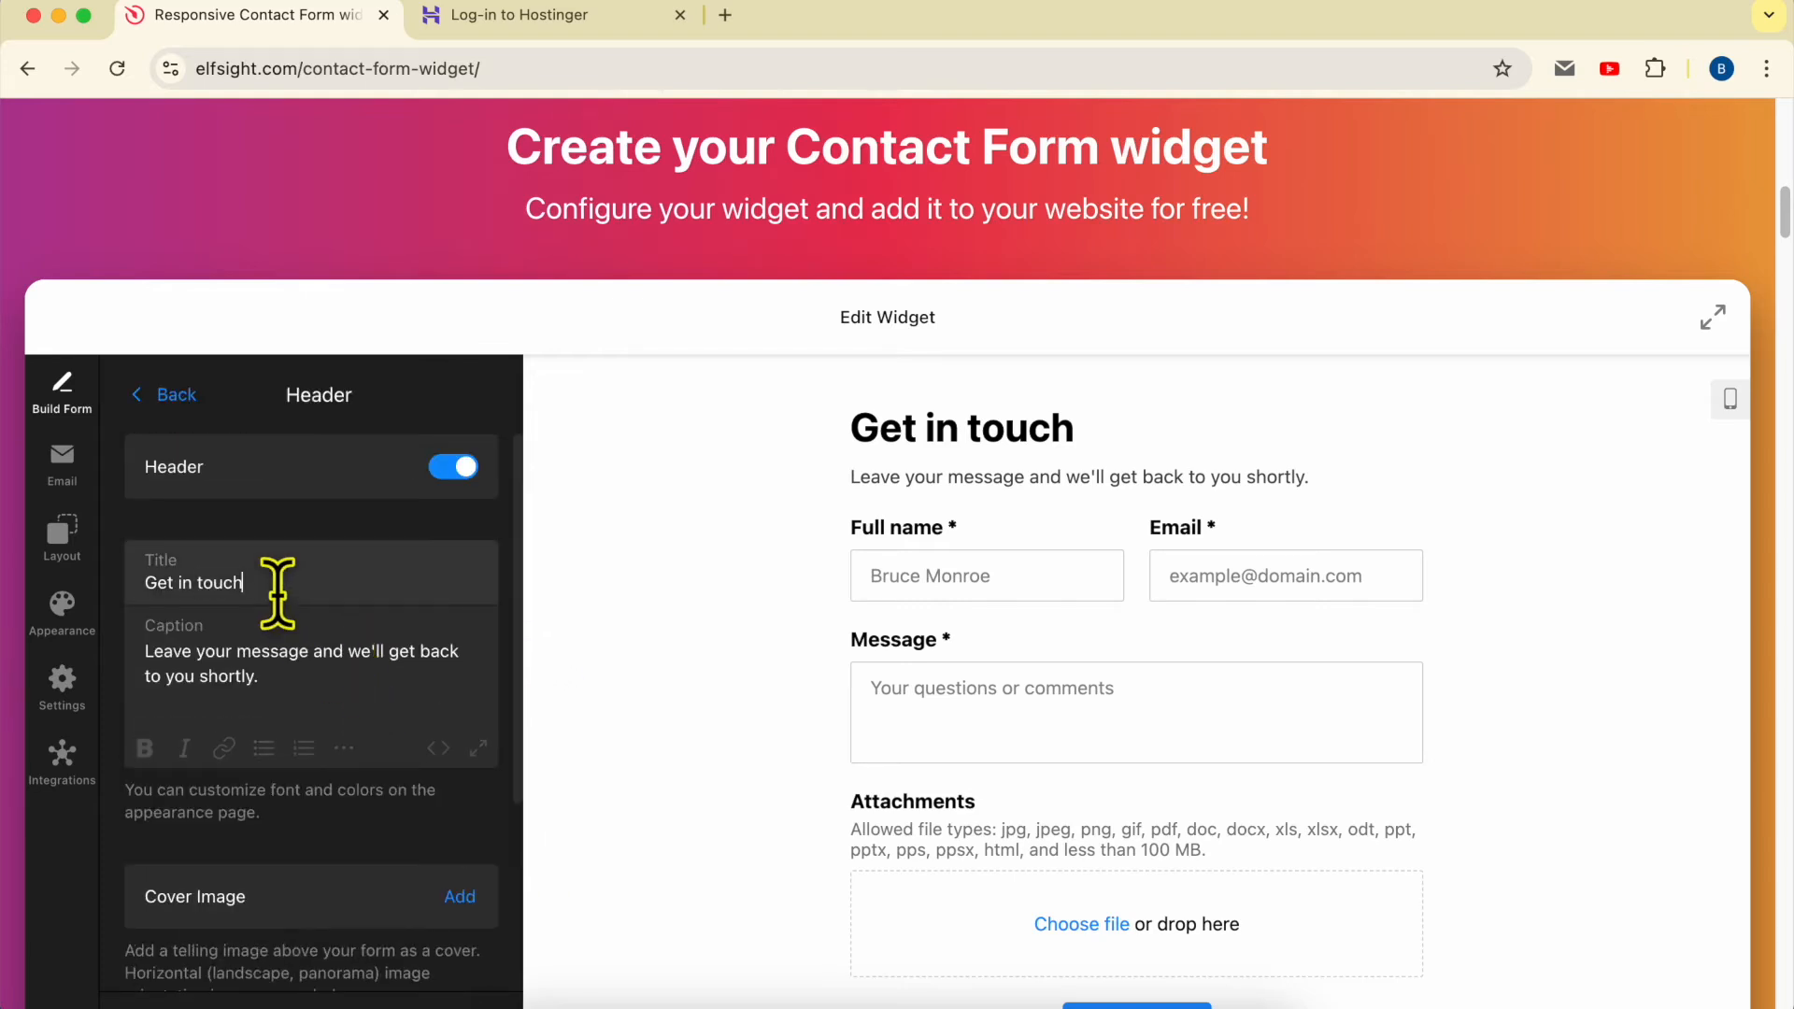
pyautogui.tripleClick(912, 426)
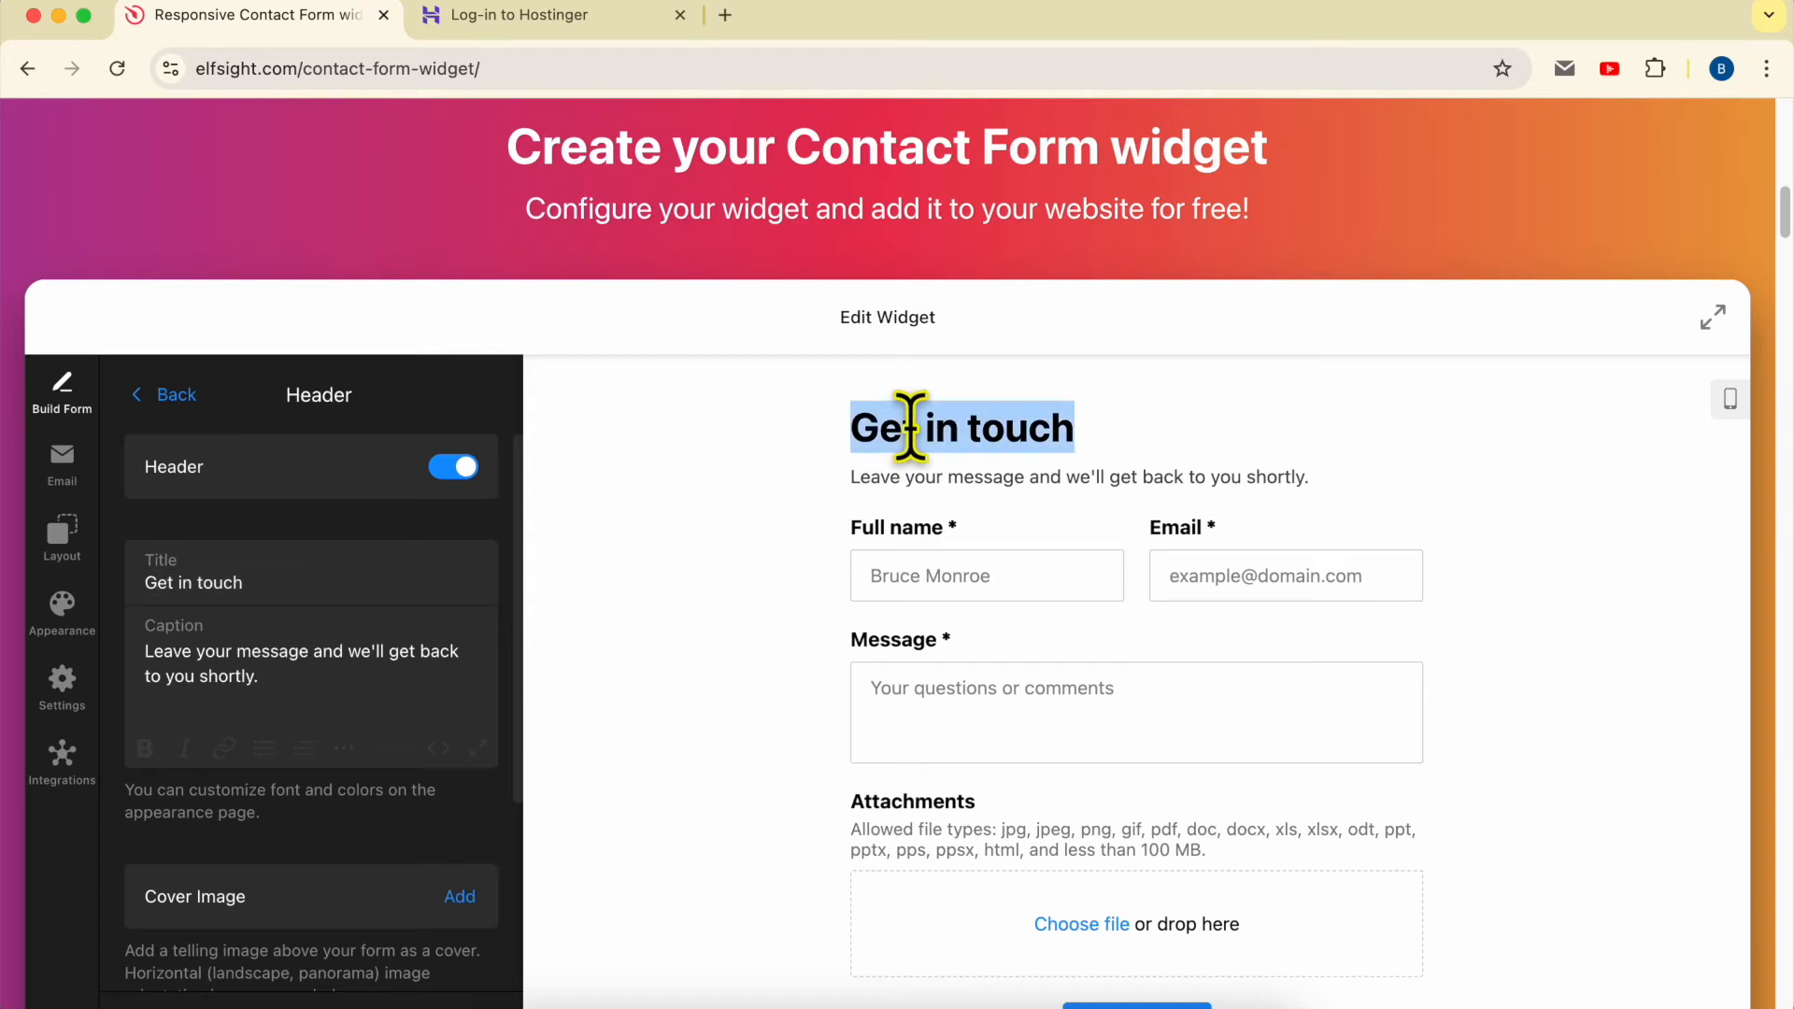
pyautogui.tripleClick(352, 654)
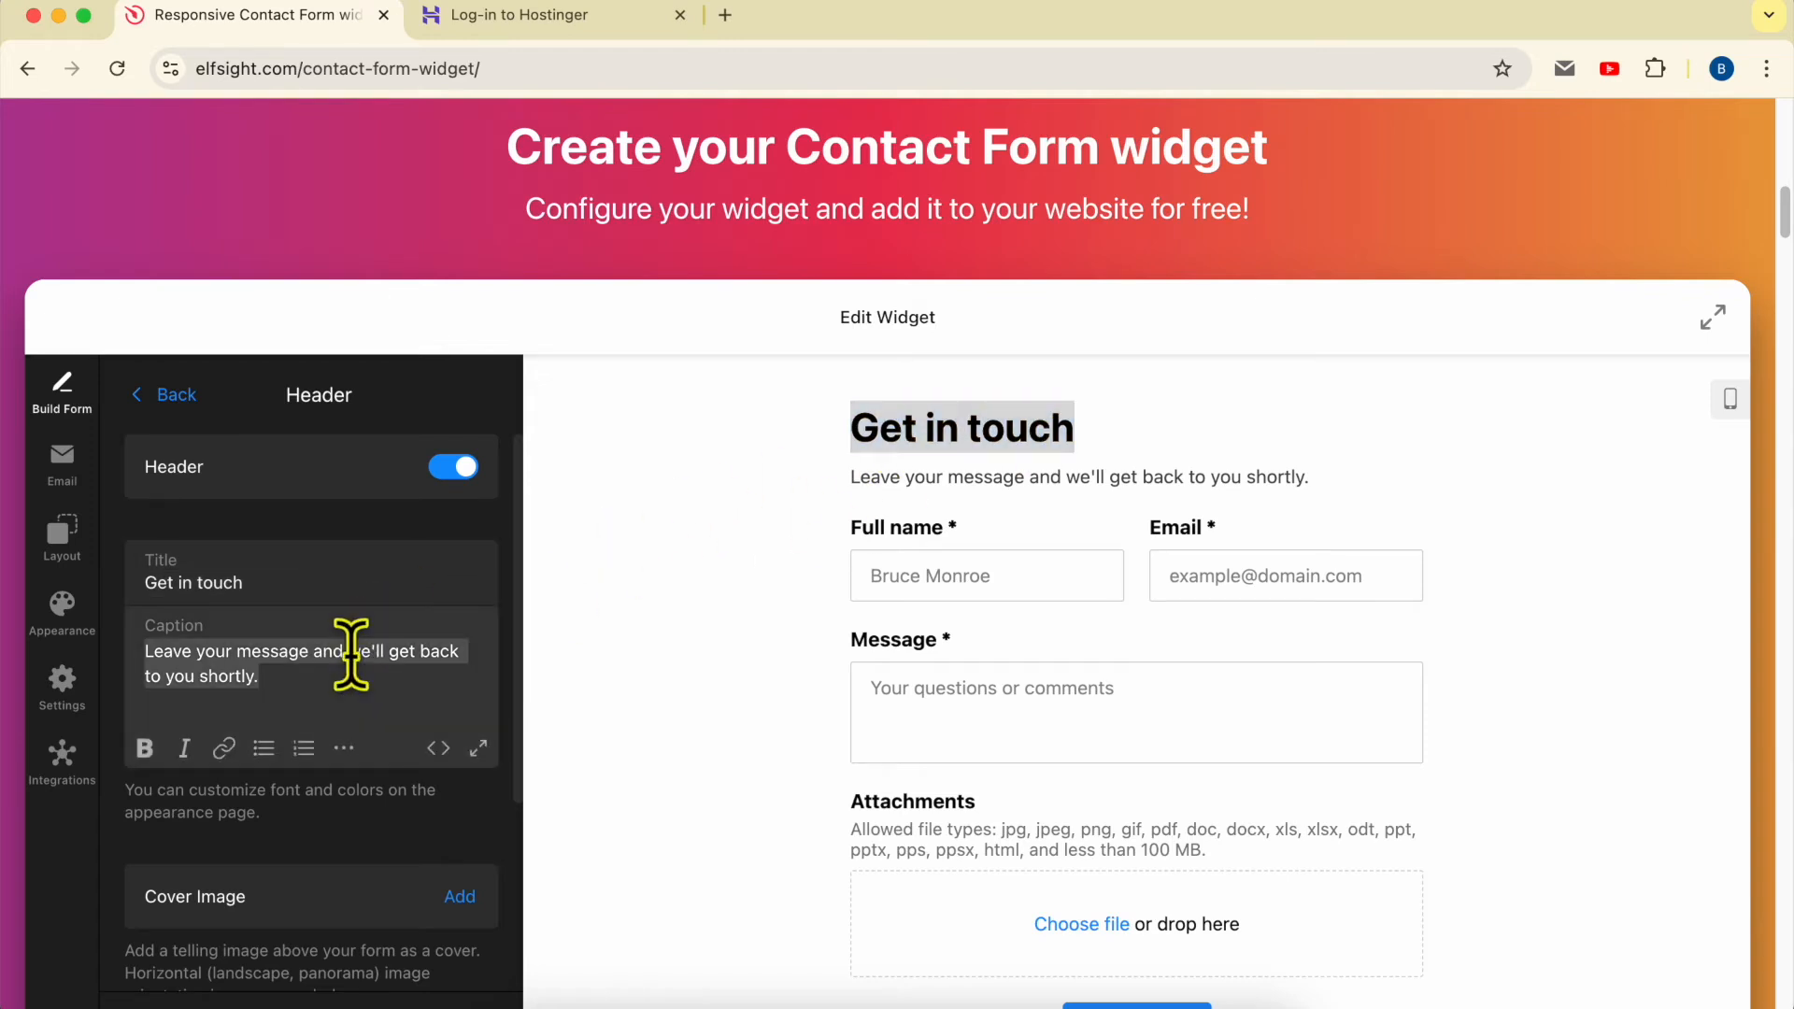
pyautogui.click(173, 397)
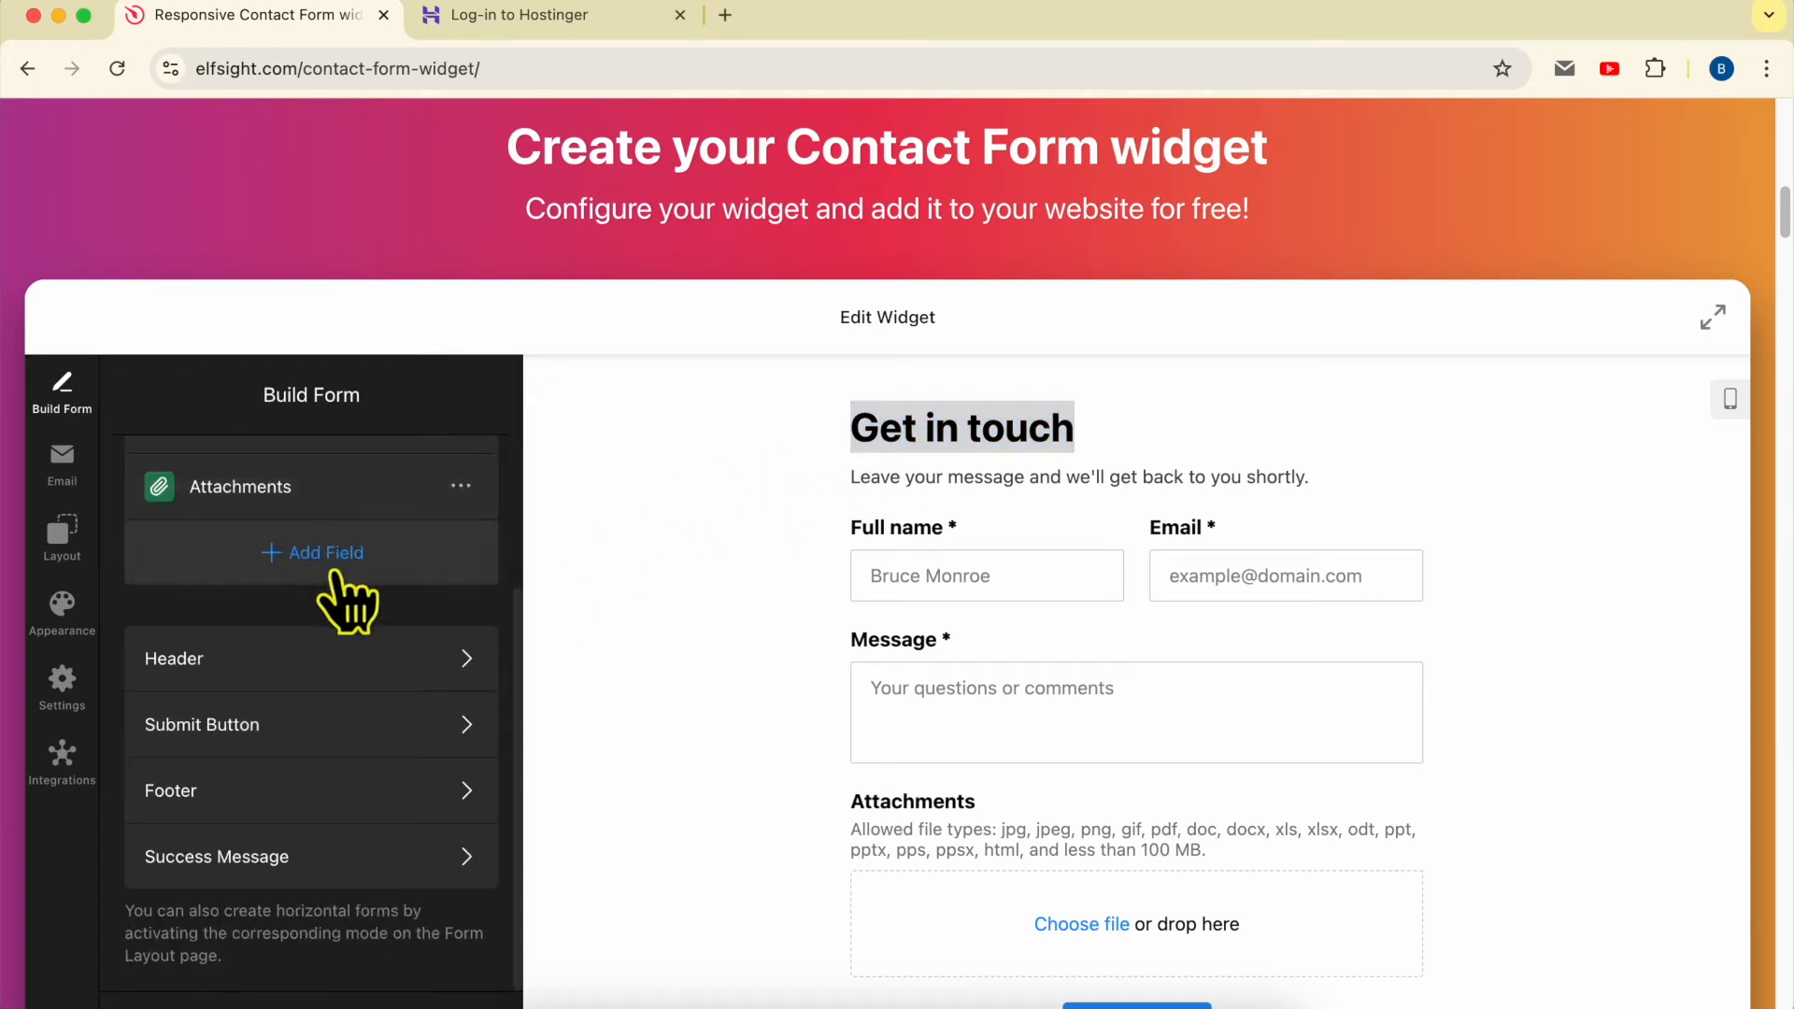
# Step: Try showing a footer with the text "ddddddddddd", switch the footer off again, and return to the form builder overview
pyautogui.scroll(-2, 389, 821)
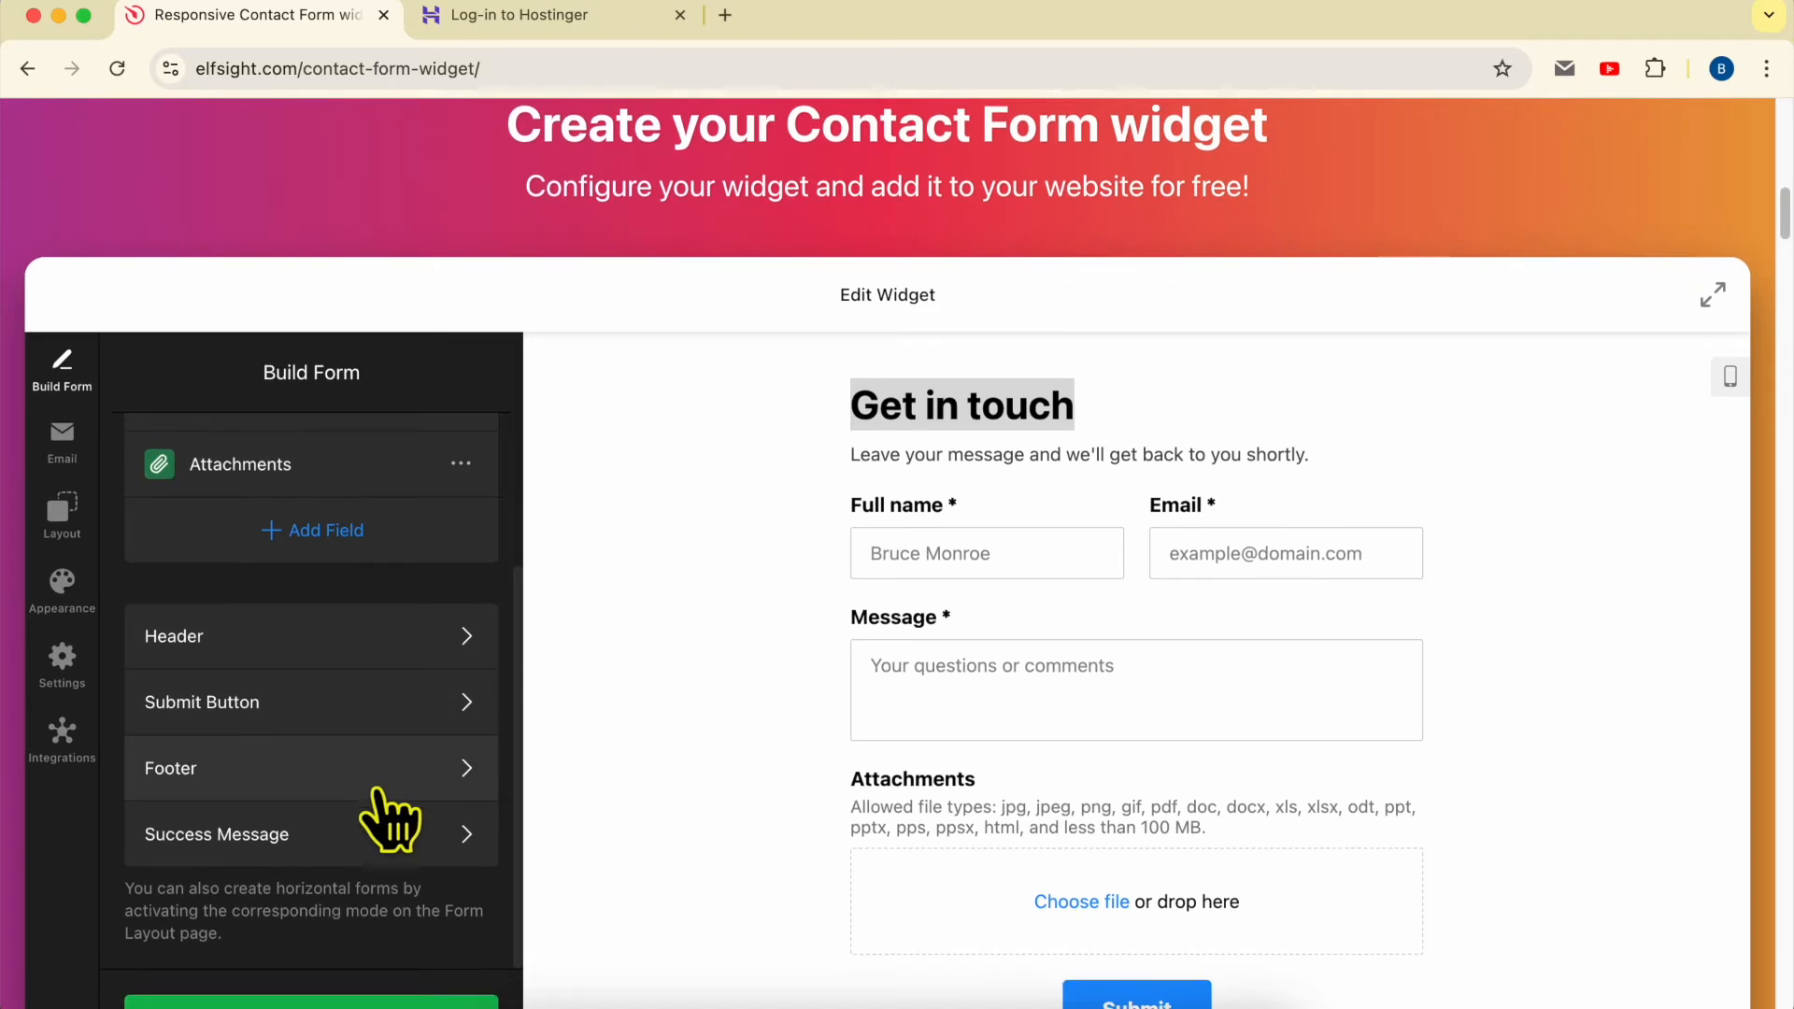
pyautogui.scroll(-5, 869, 743)
pyautogui.click(237, 534)
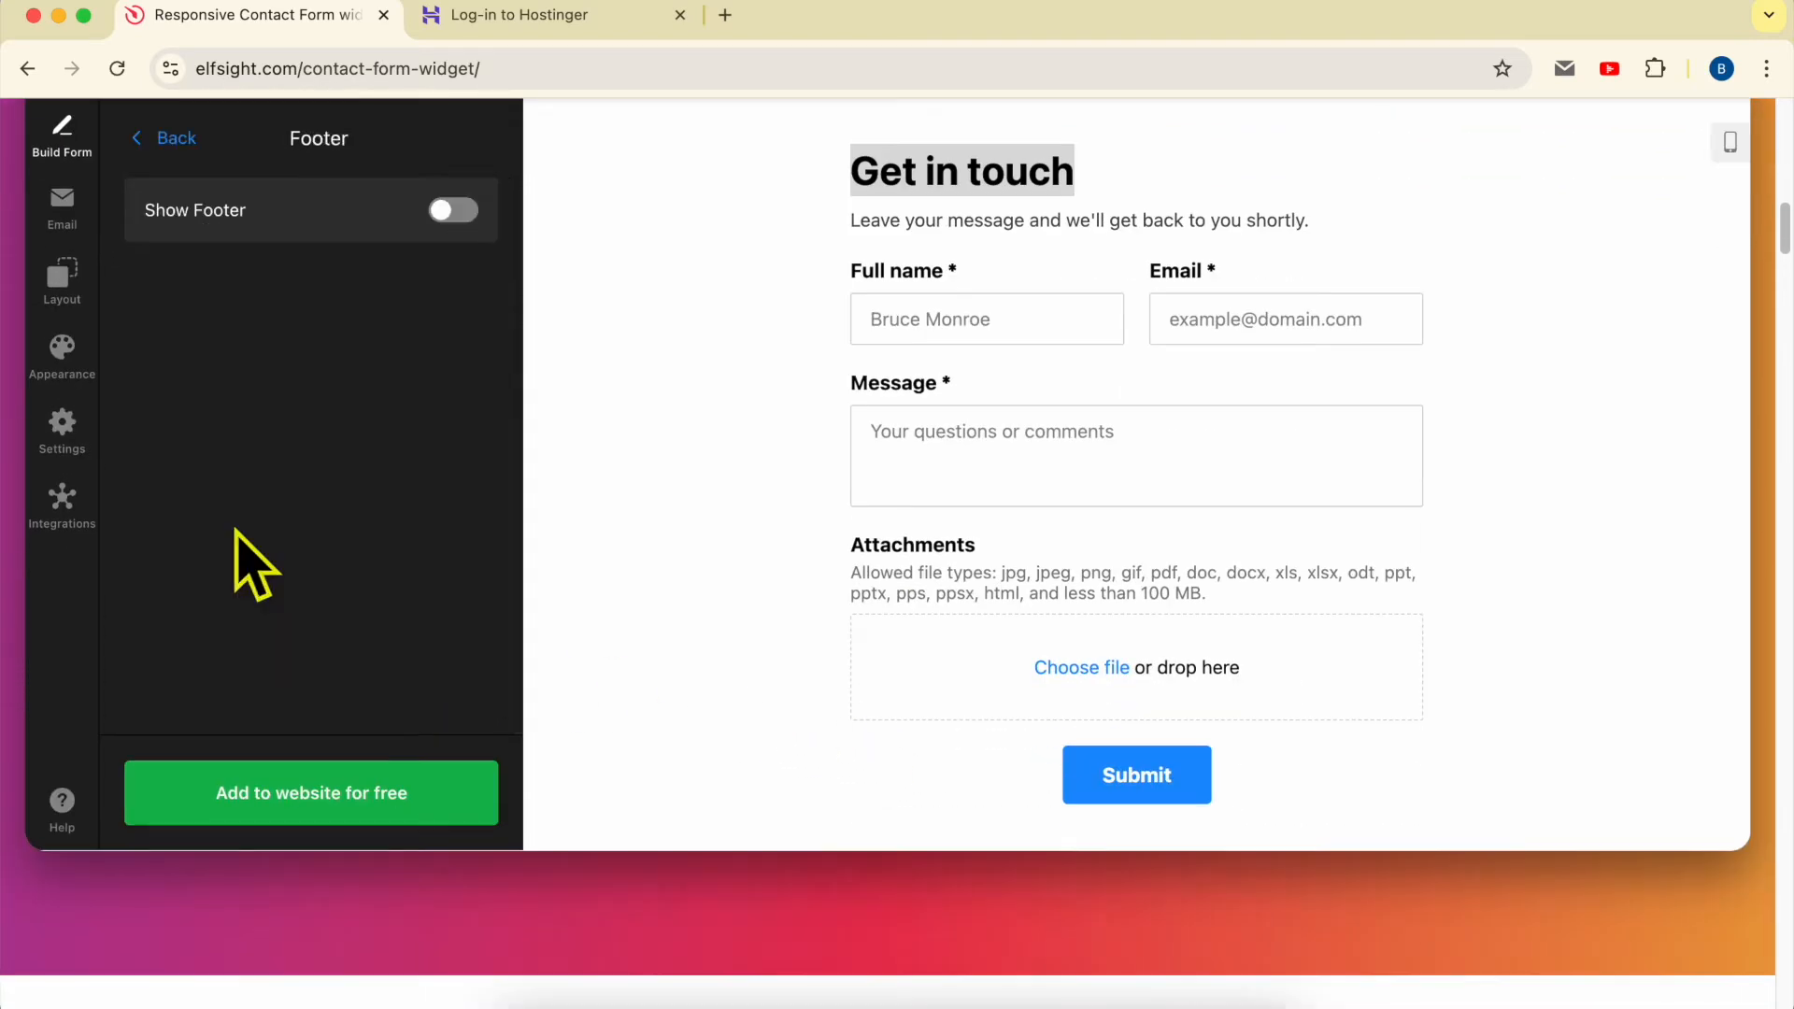
pyautogui.click(452, 211)
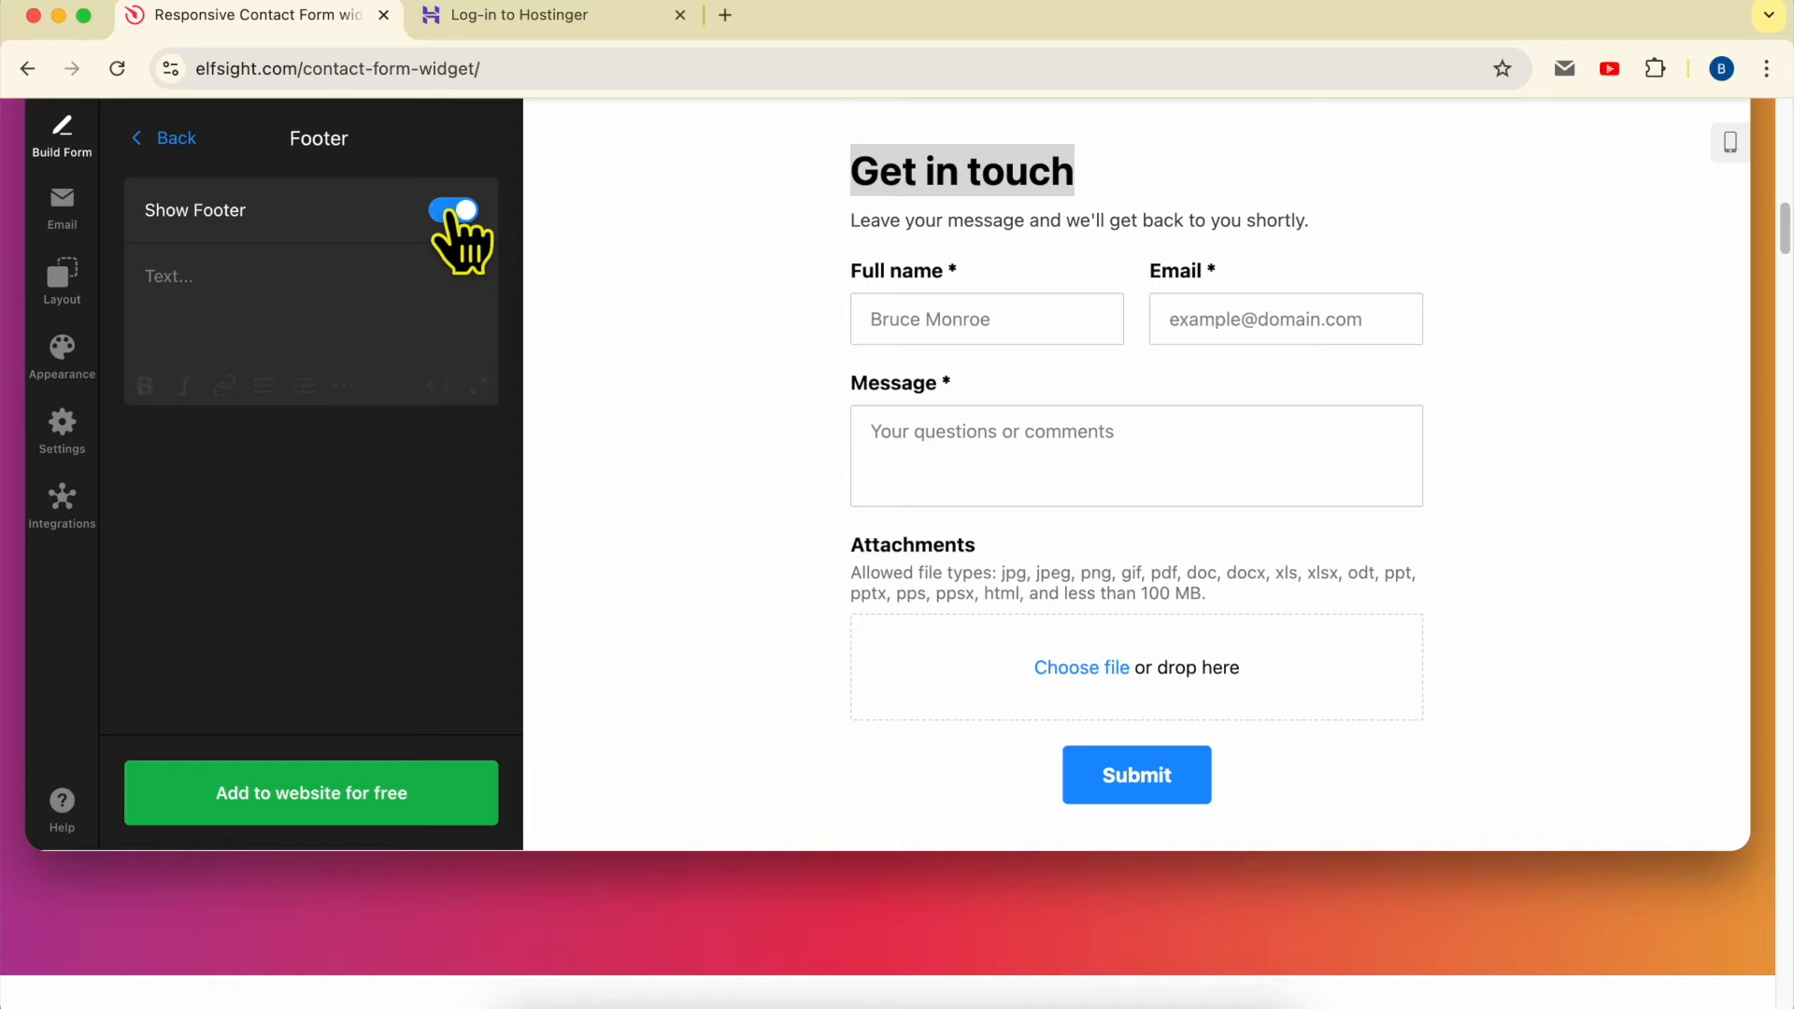
pyautogui.scroll(-13, 869, 572)
pyautogui.scroll(17, 733, 560)
pyautogui.click(309, 473)
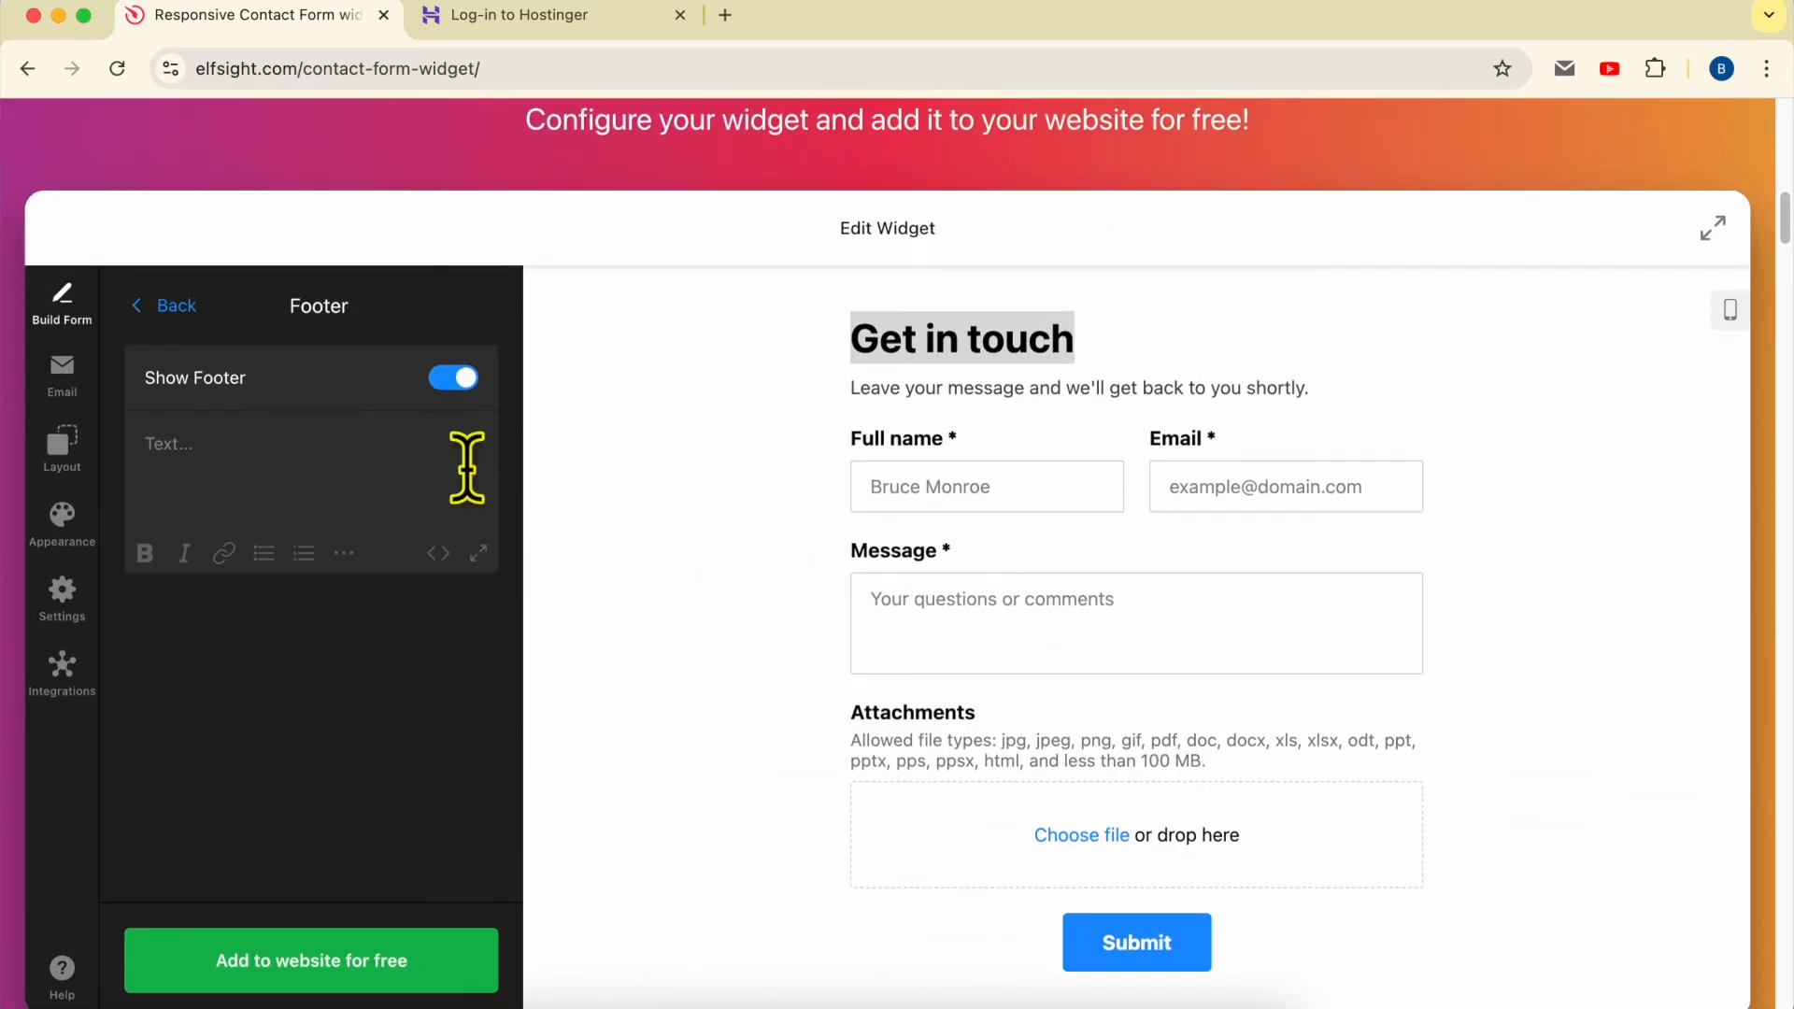
pyautogui.write('ddddddddddd')
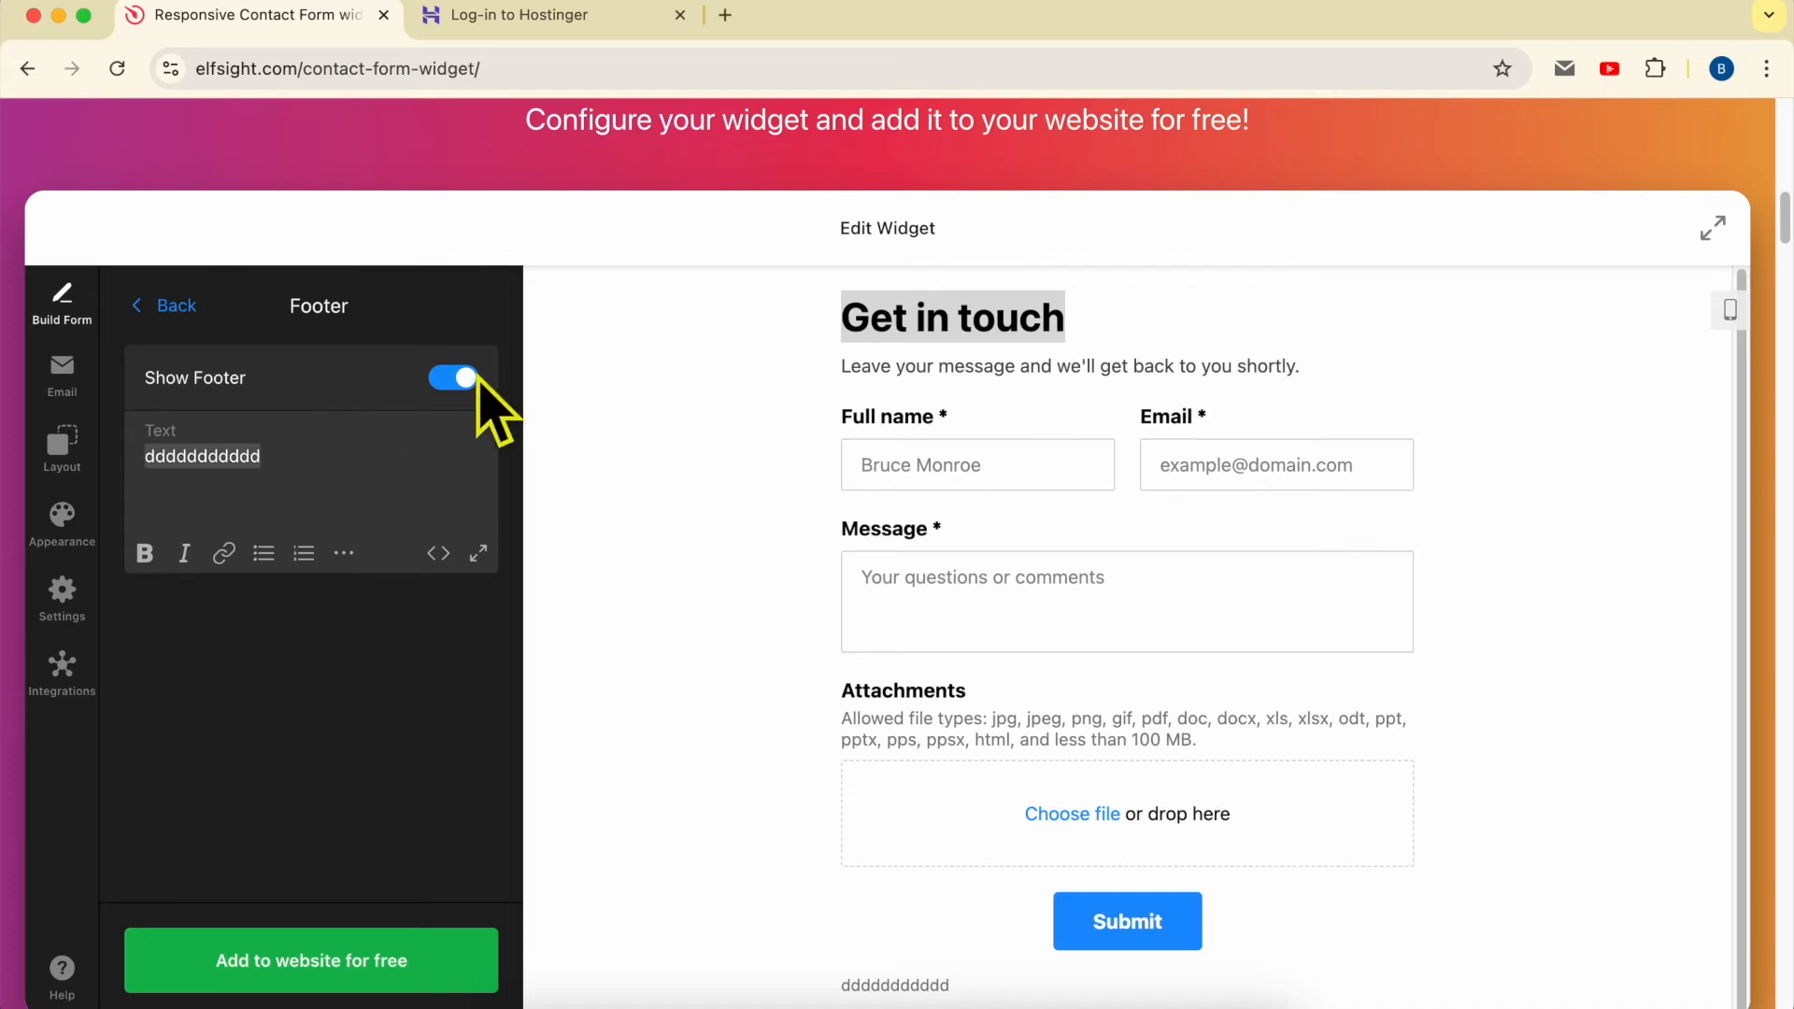
pyautogui.click(458, 379)
pyautogui.click(166, 308)
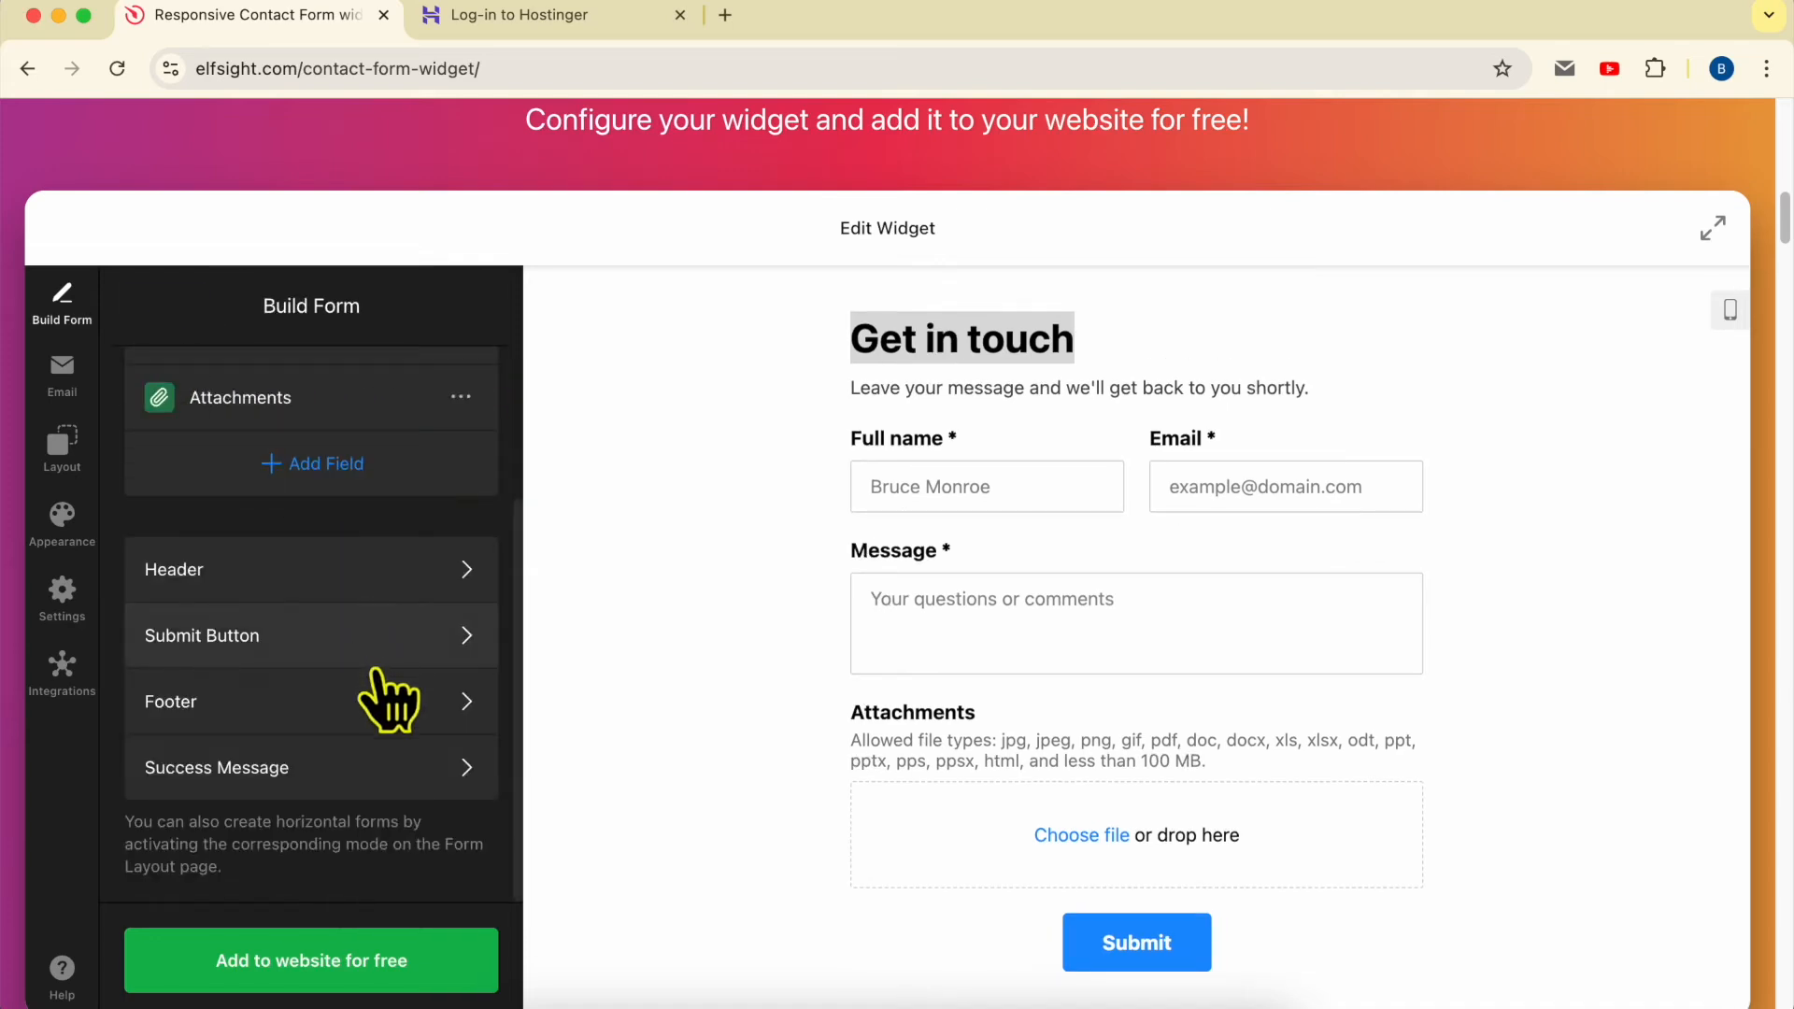
# Step: Review the success message's text, close button and alignment settings, and return to the form builder overview
pyautogui.click(422, 769)
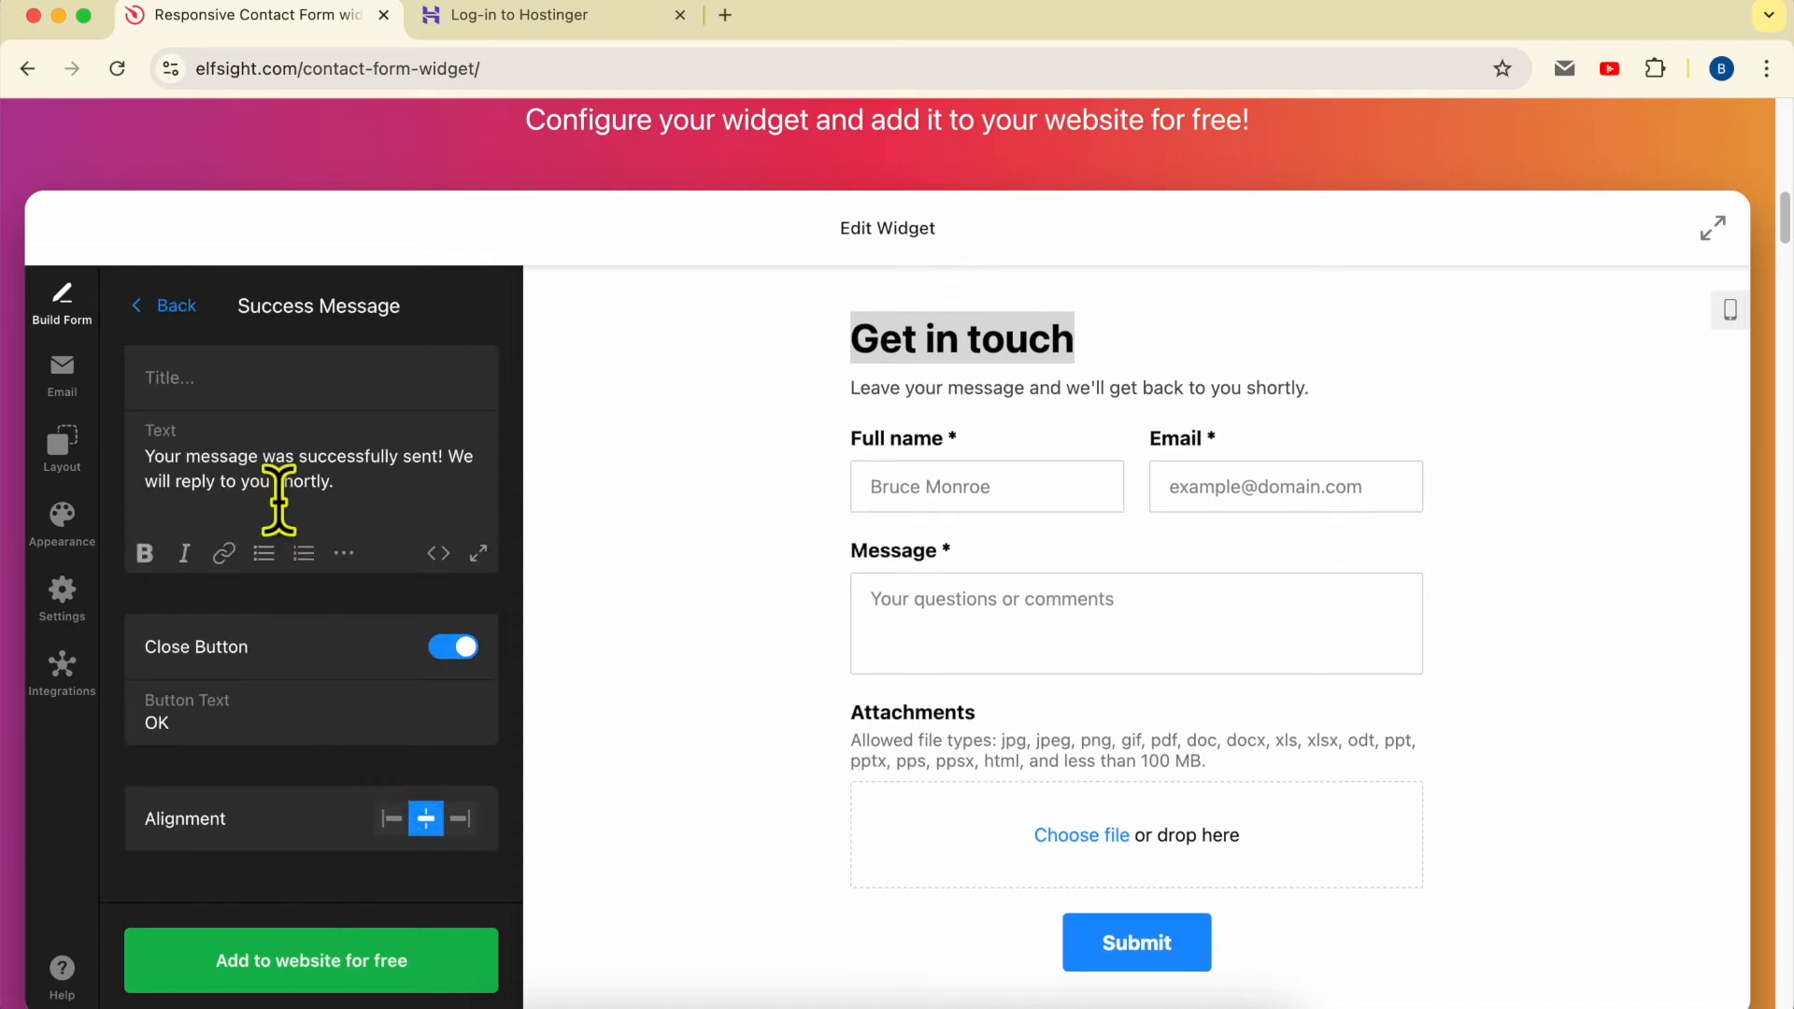
pyautogui.tripleClick(320, 471)
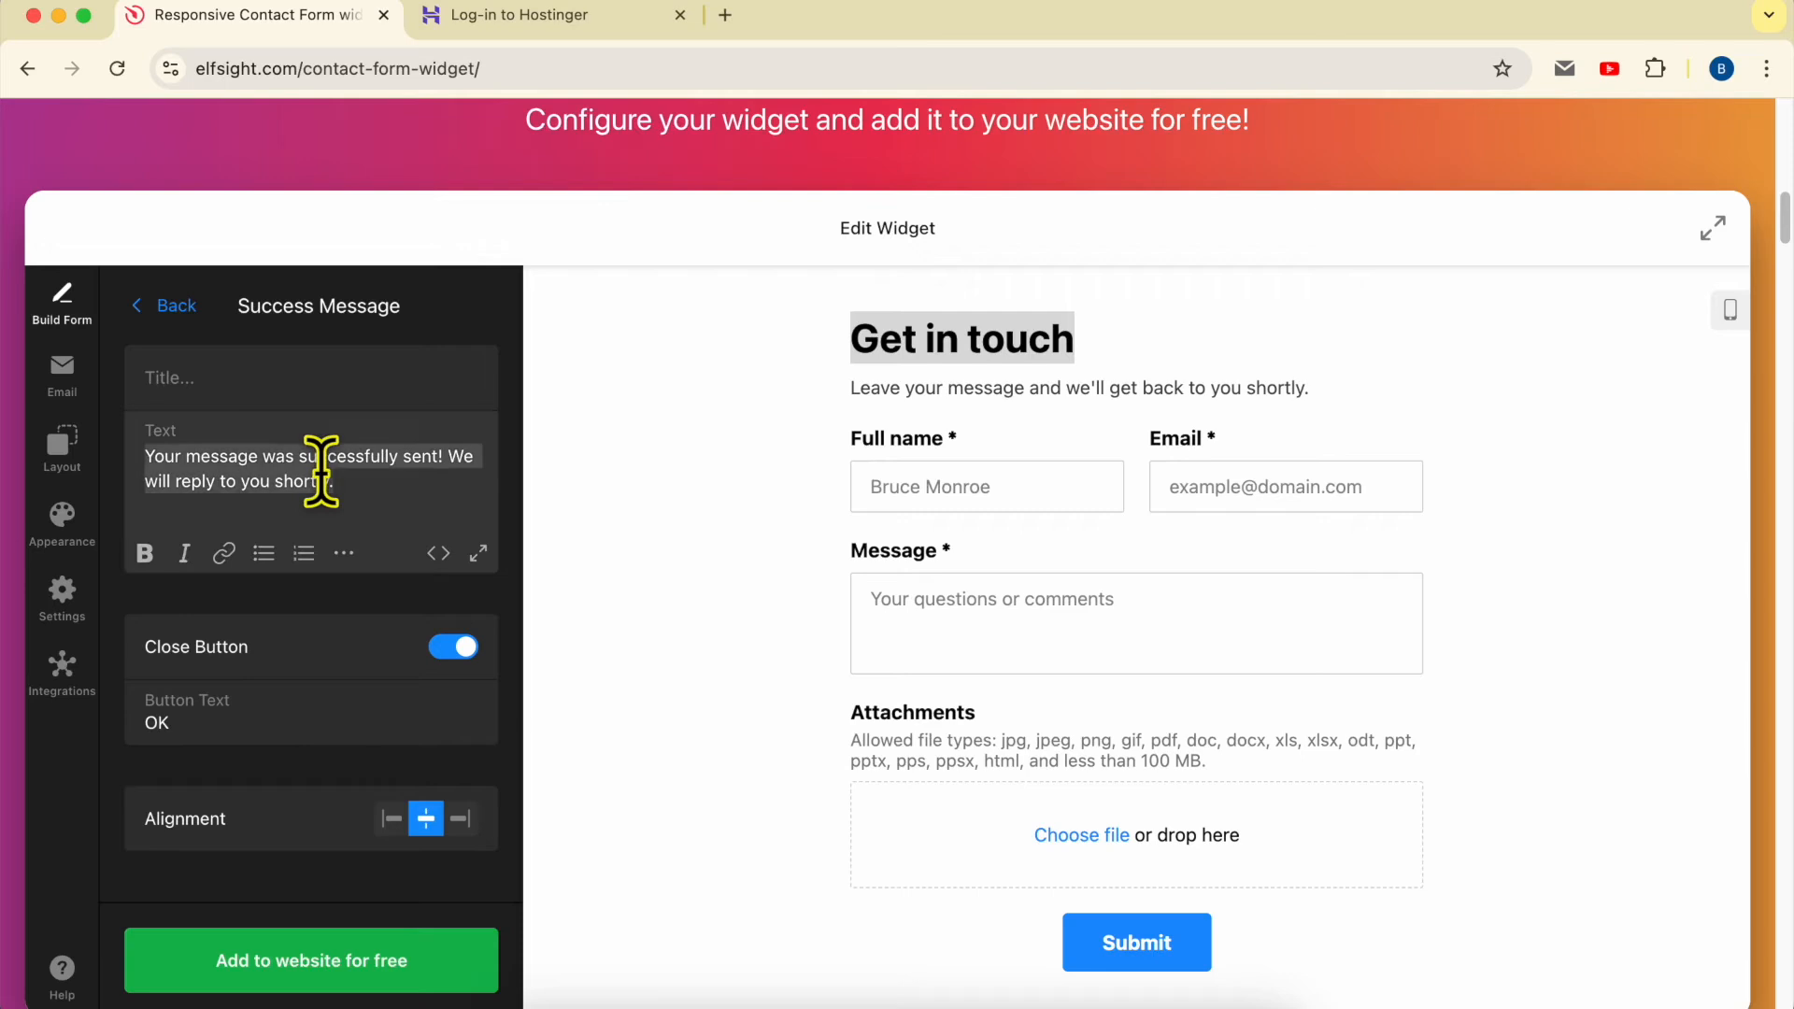
pyautogui.click(396, 481)
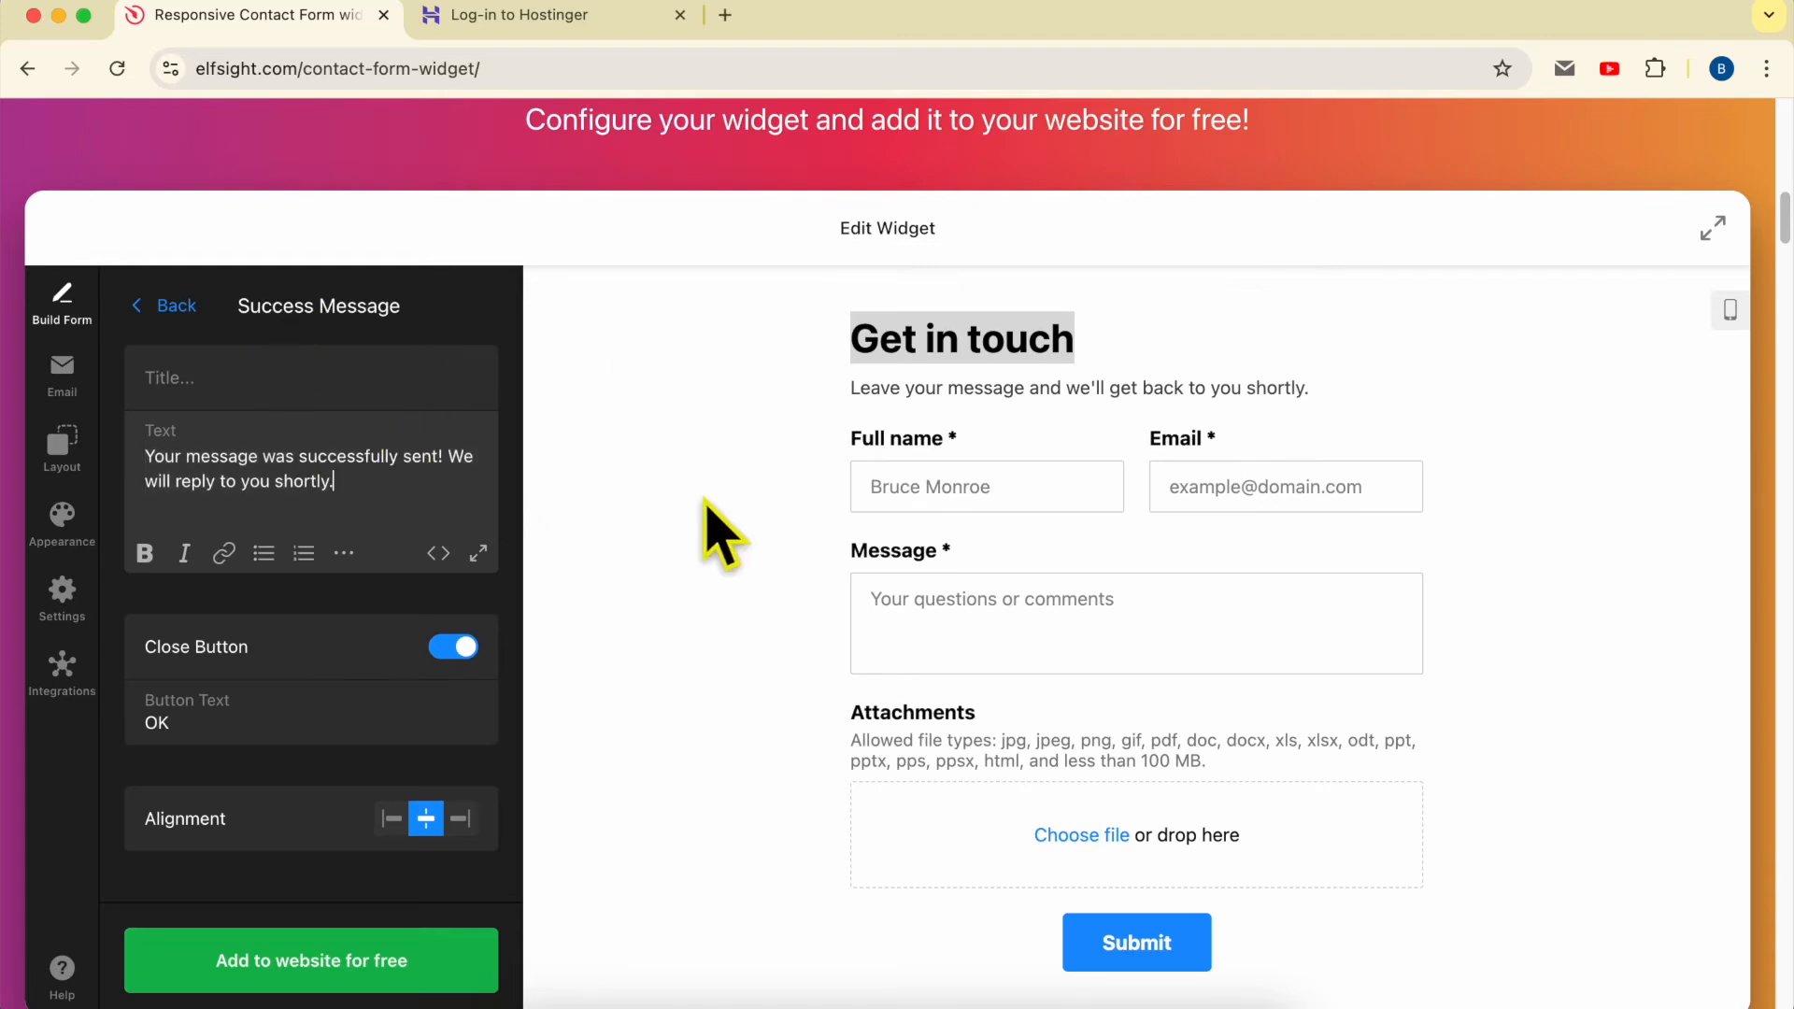
pyautogui.click(179, 322)
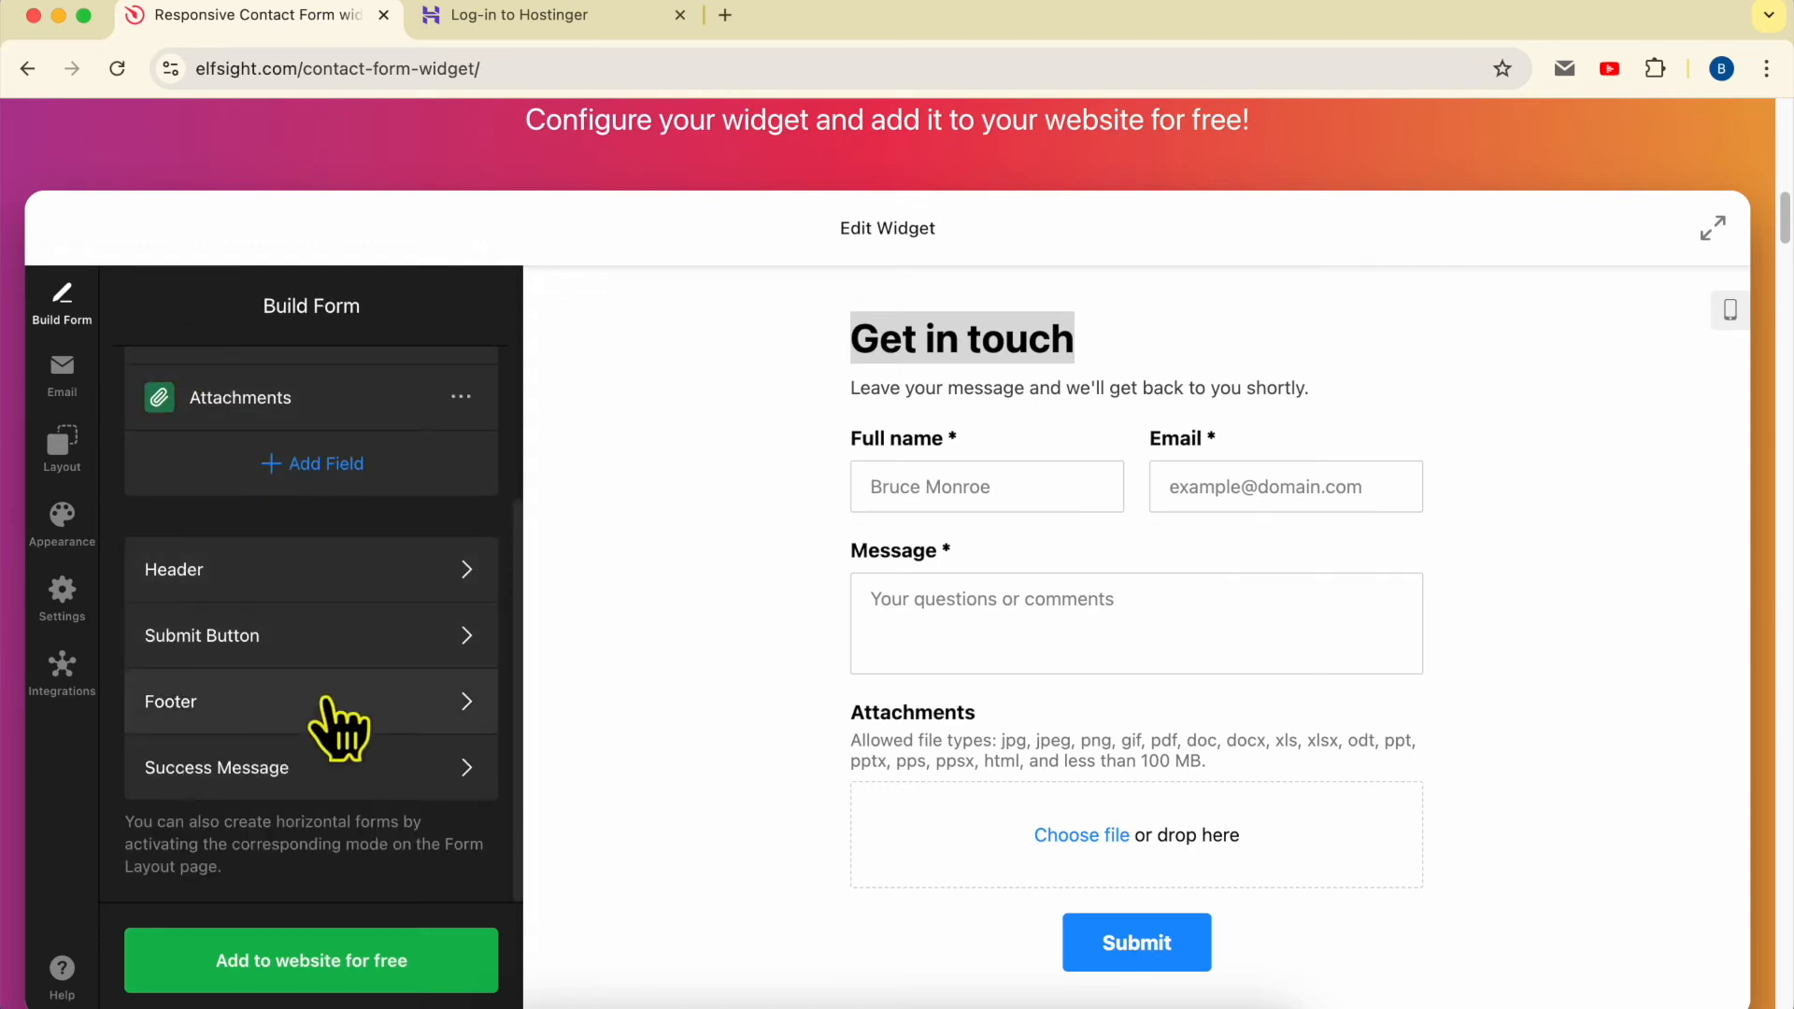
# Step: Finish building the form and proceed to adding the widget to the website for free
pyautogui.scroll(-1, 355, 822)
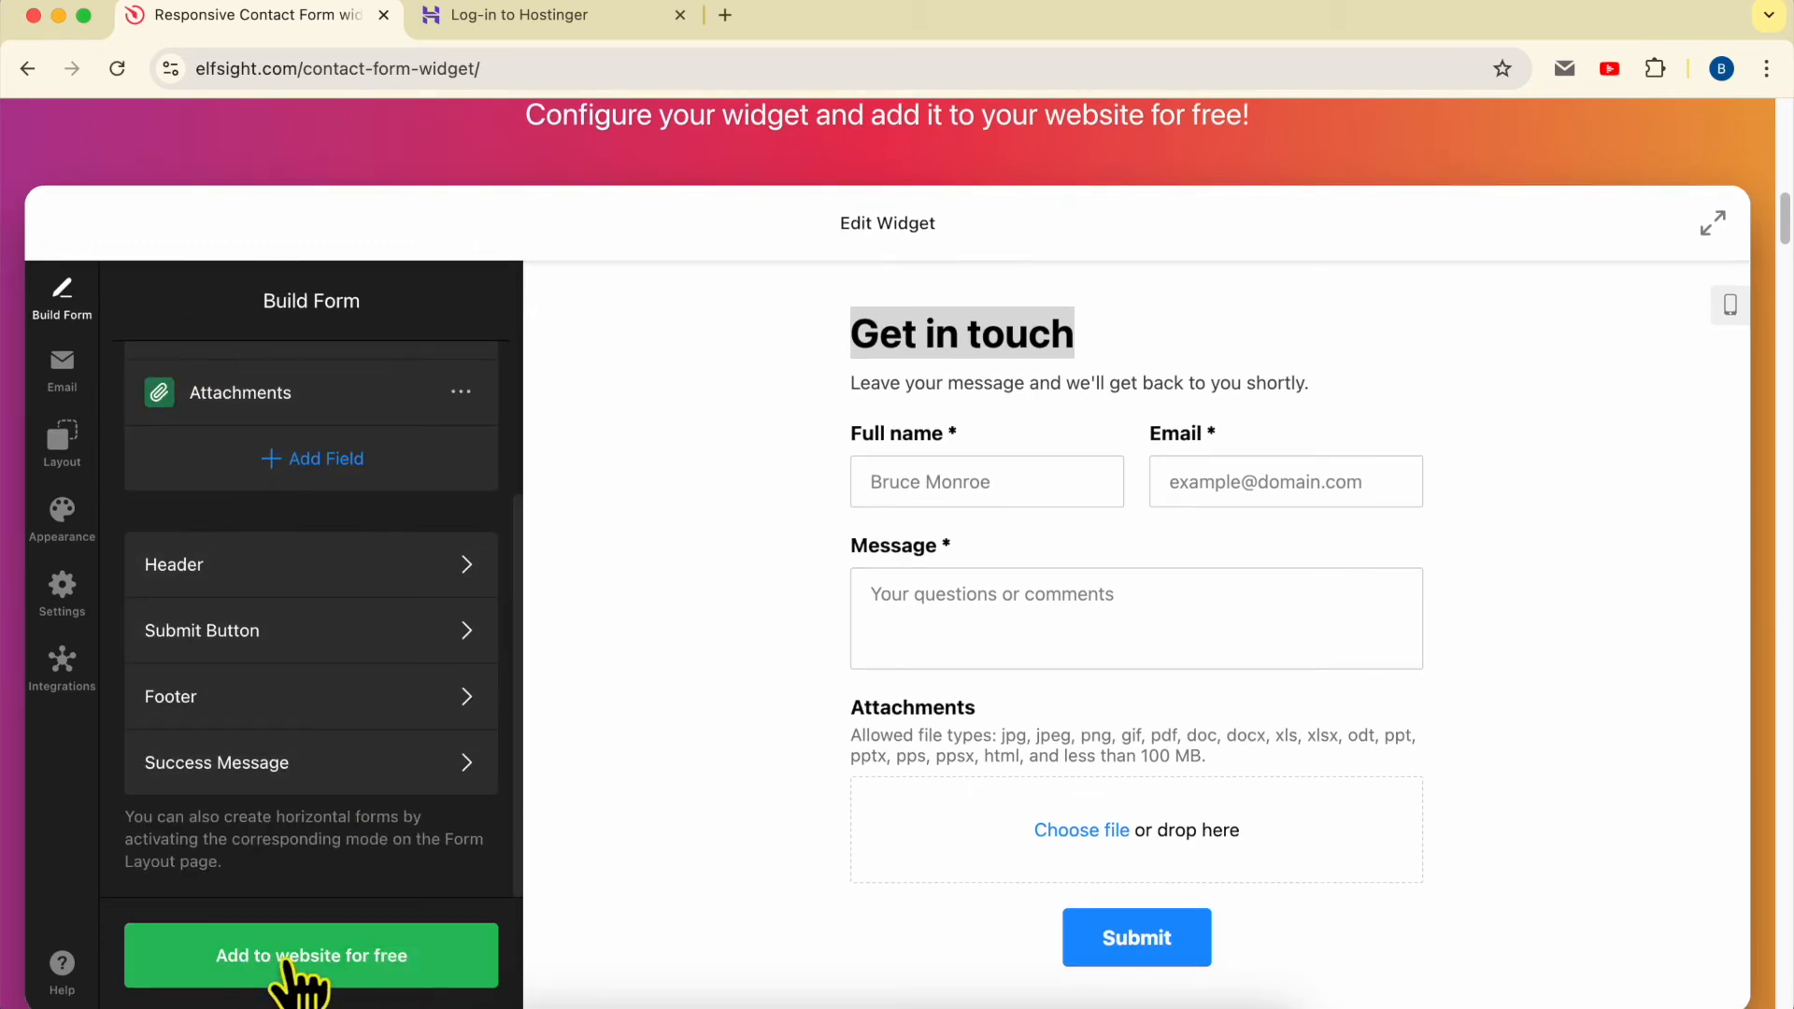
pyautogui.click(375, 971)
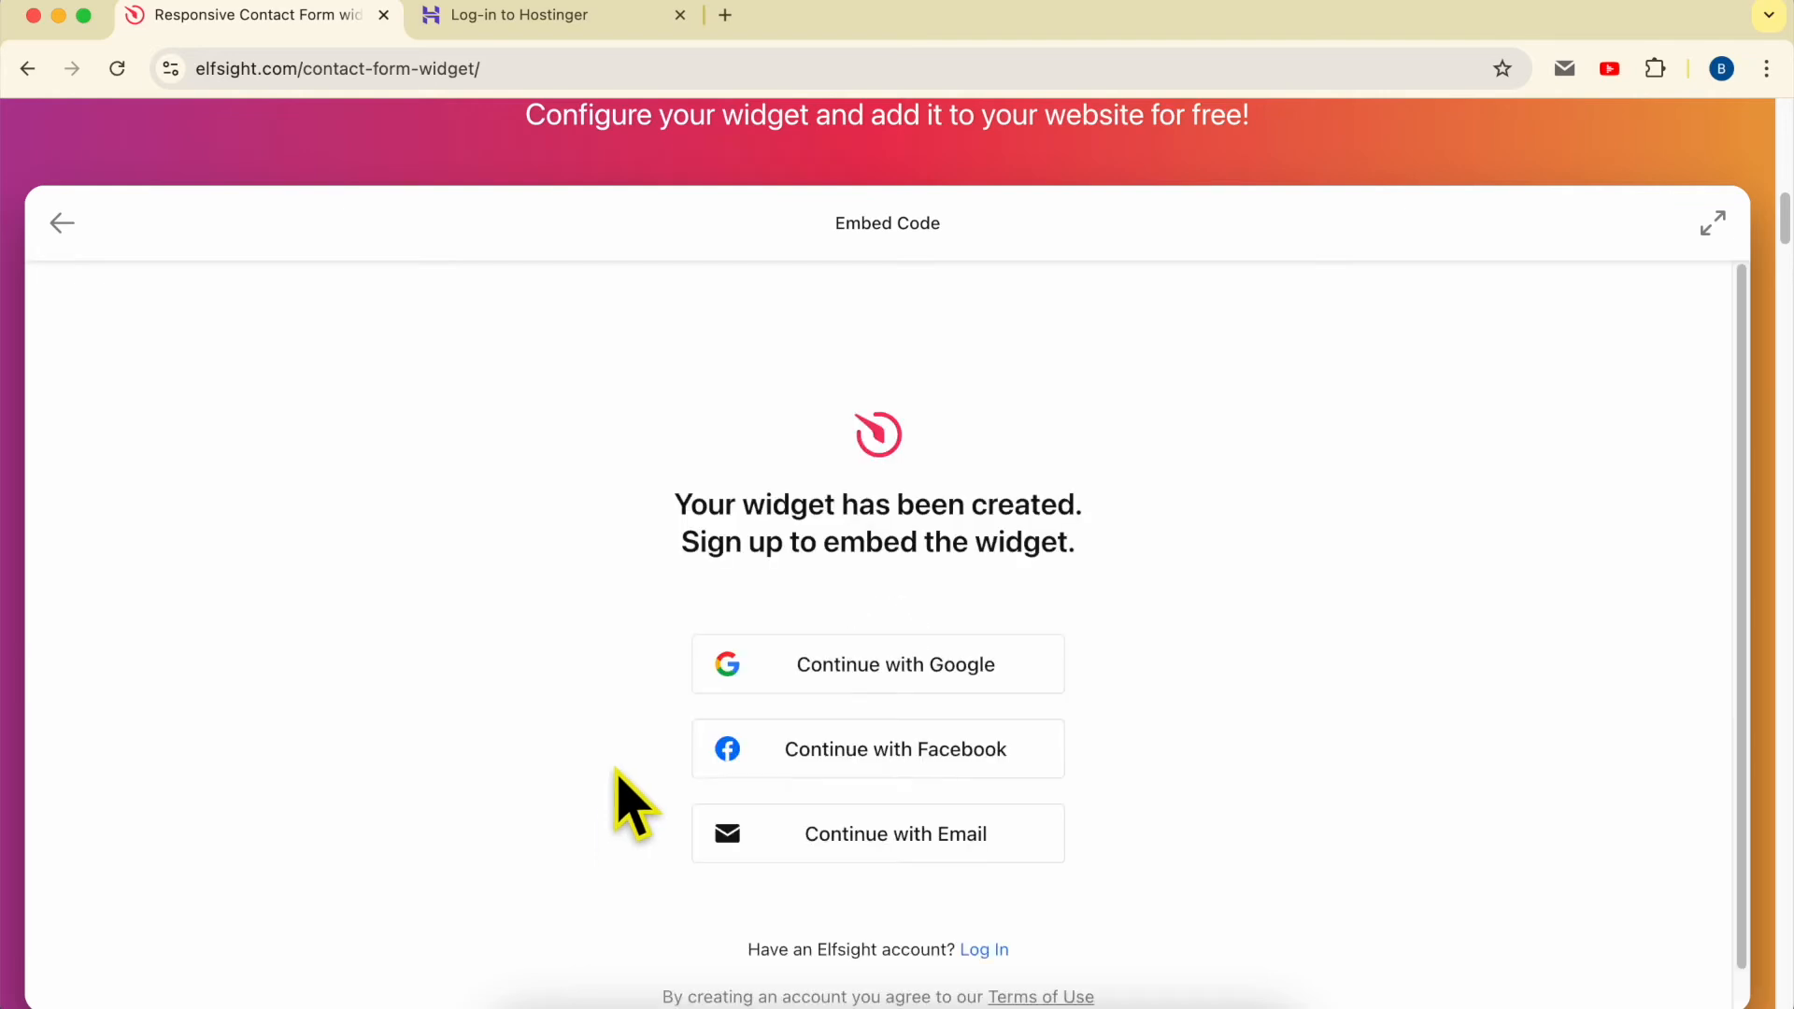
pyautogui.moveTo(651, 506); pyautogui.dragTo(1100, 501)
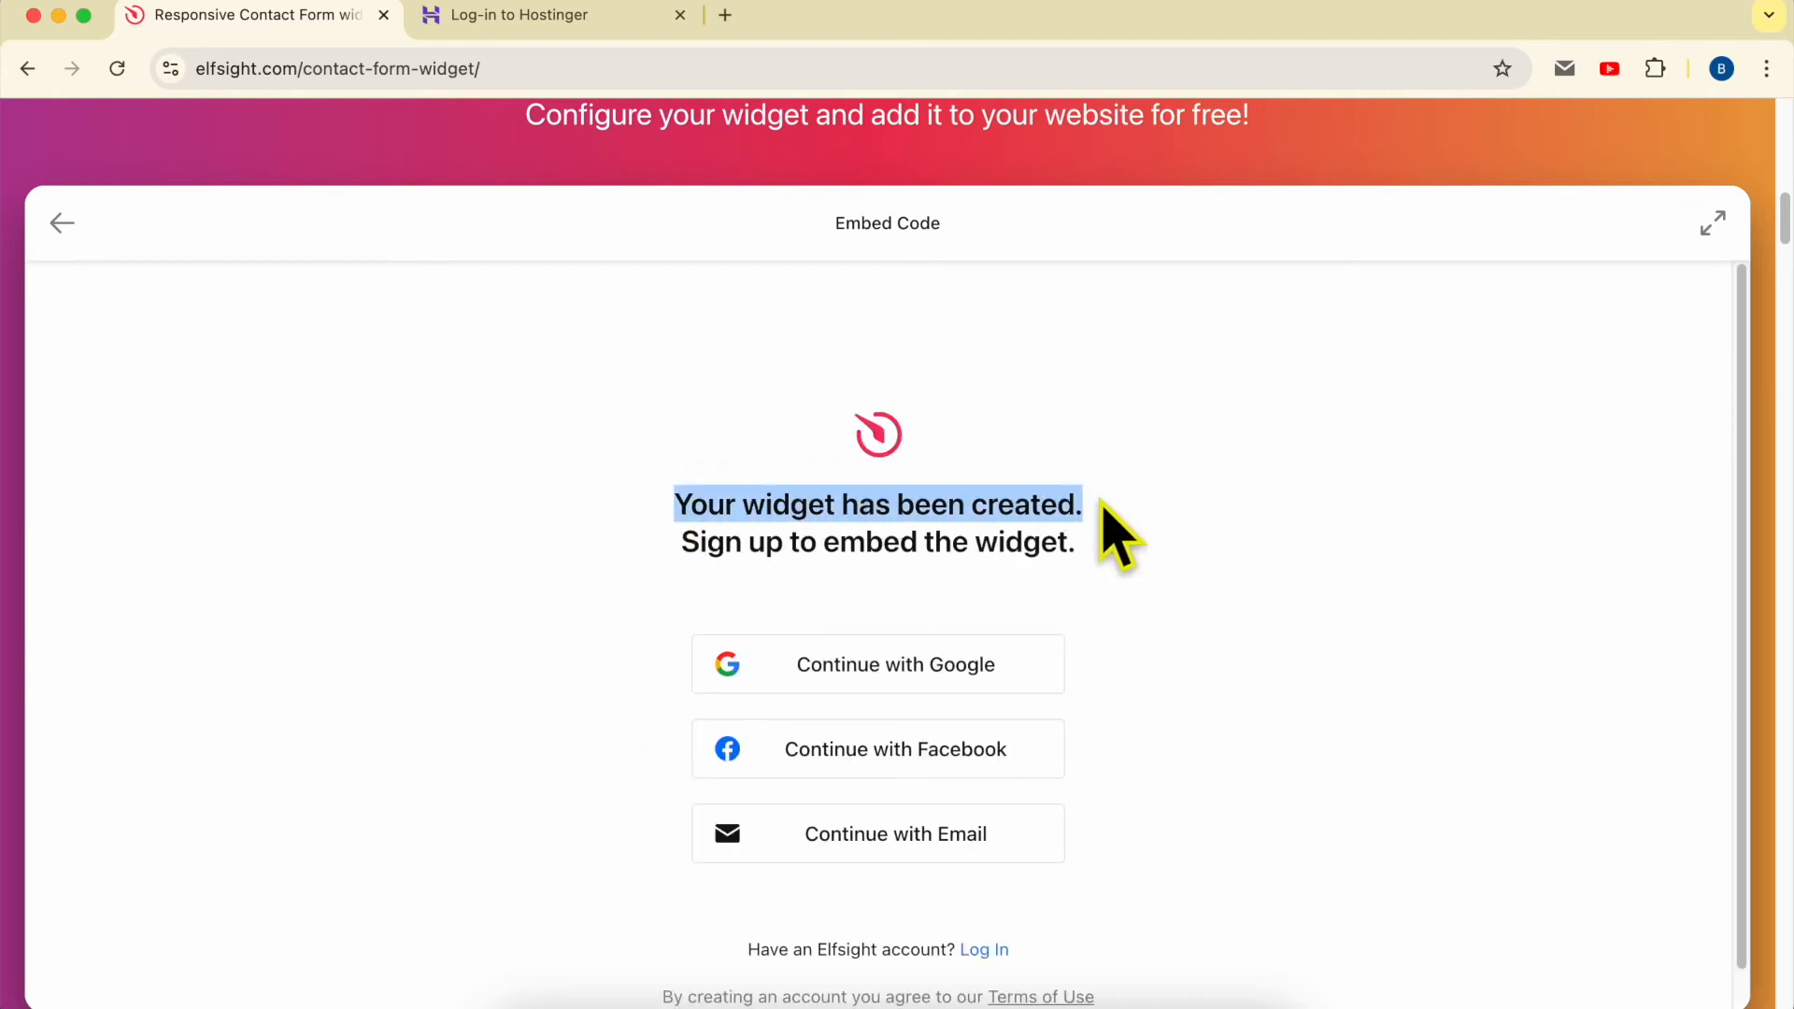
pyautogui.moveTo(654, 545); pyautogui.dragTo(1194, 553)
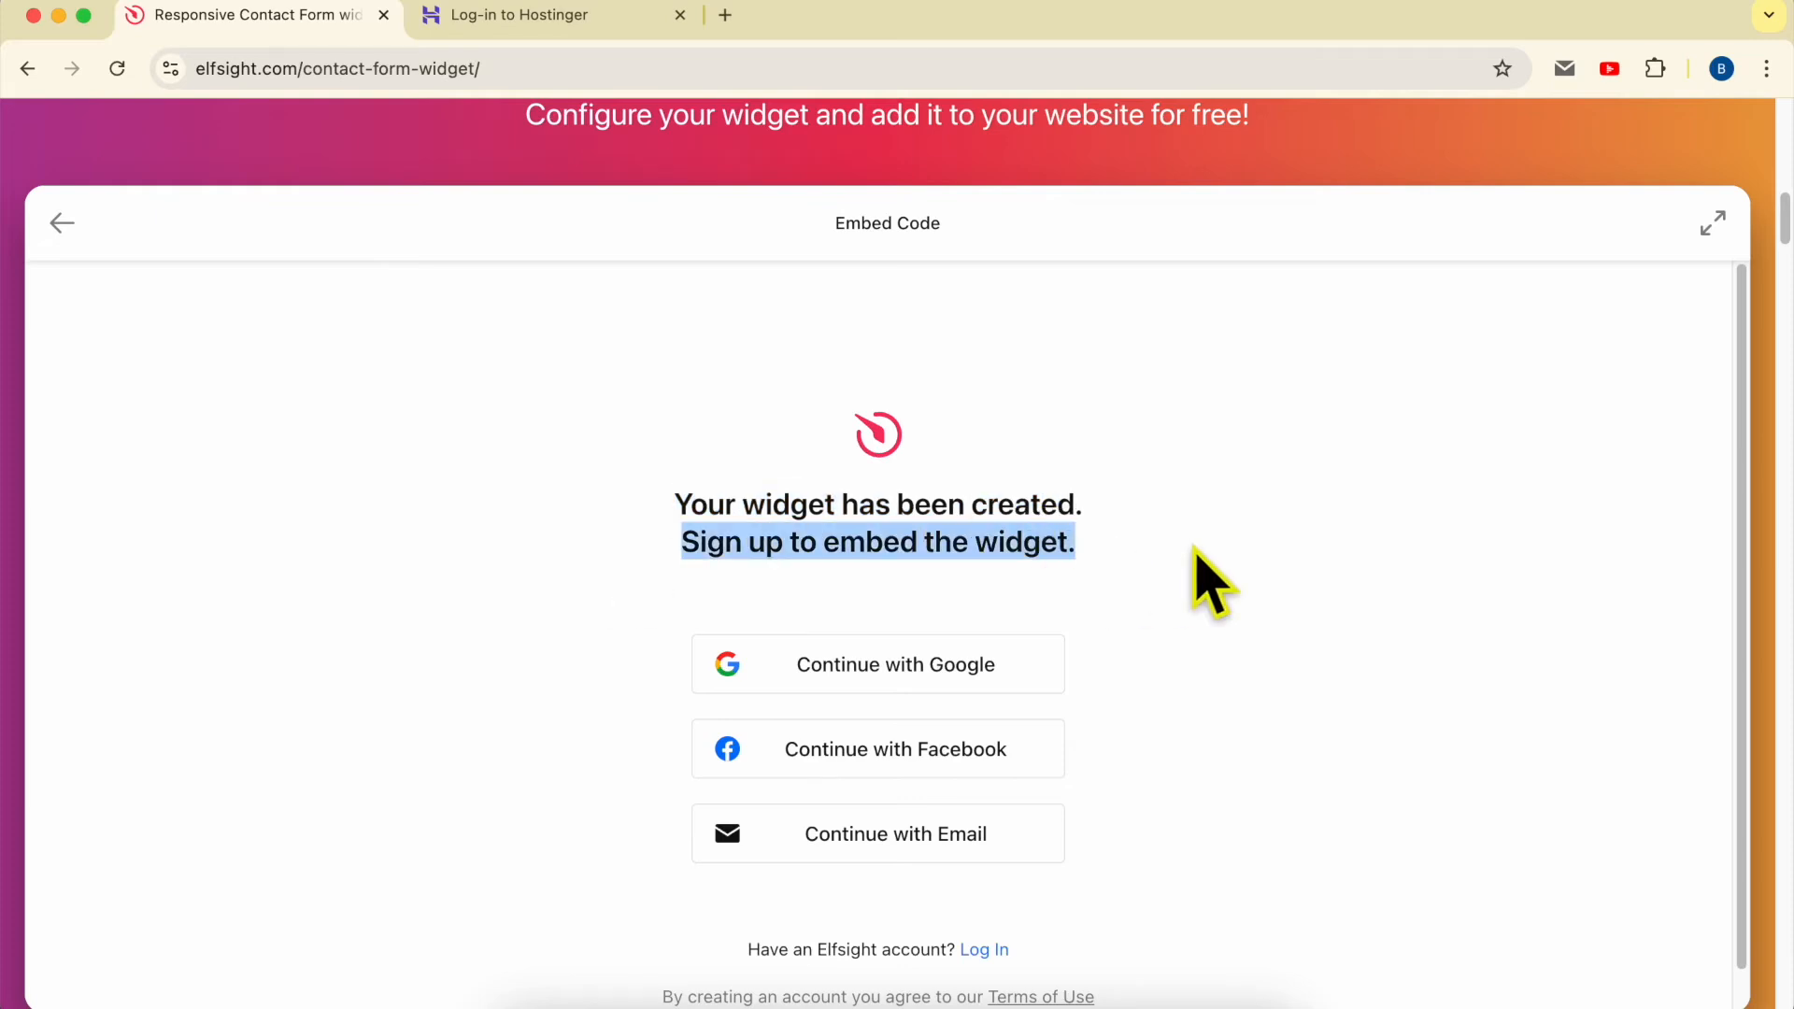
pyautogui.click(1157, 602)
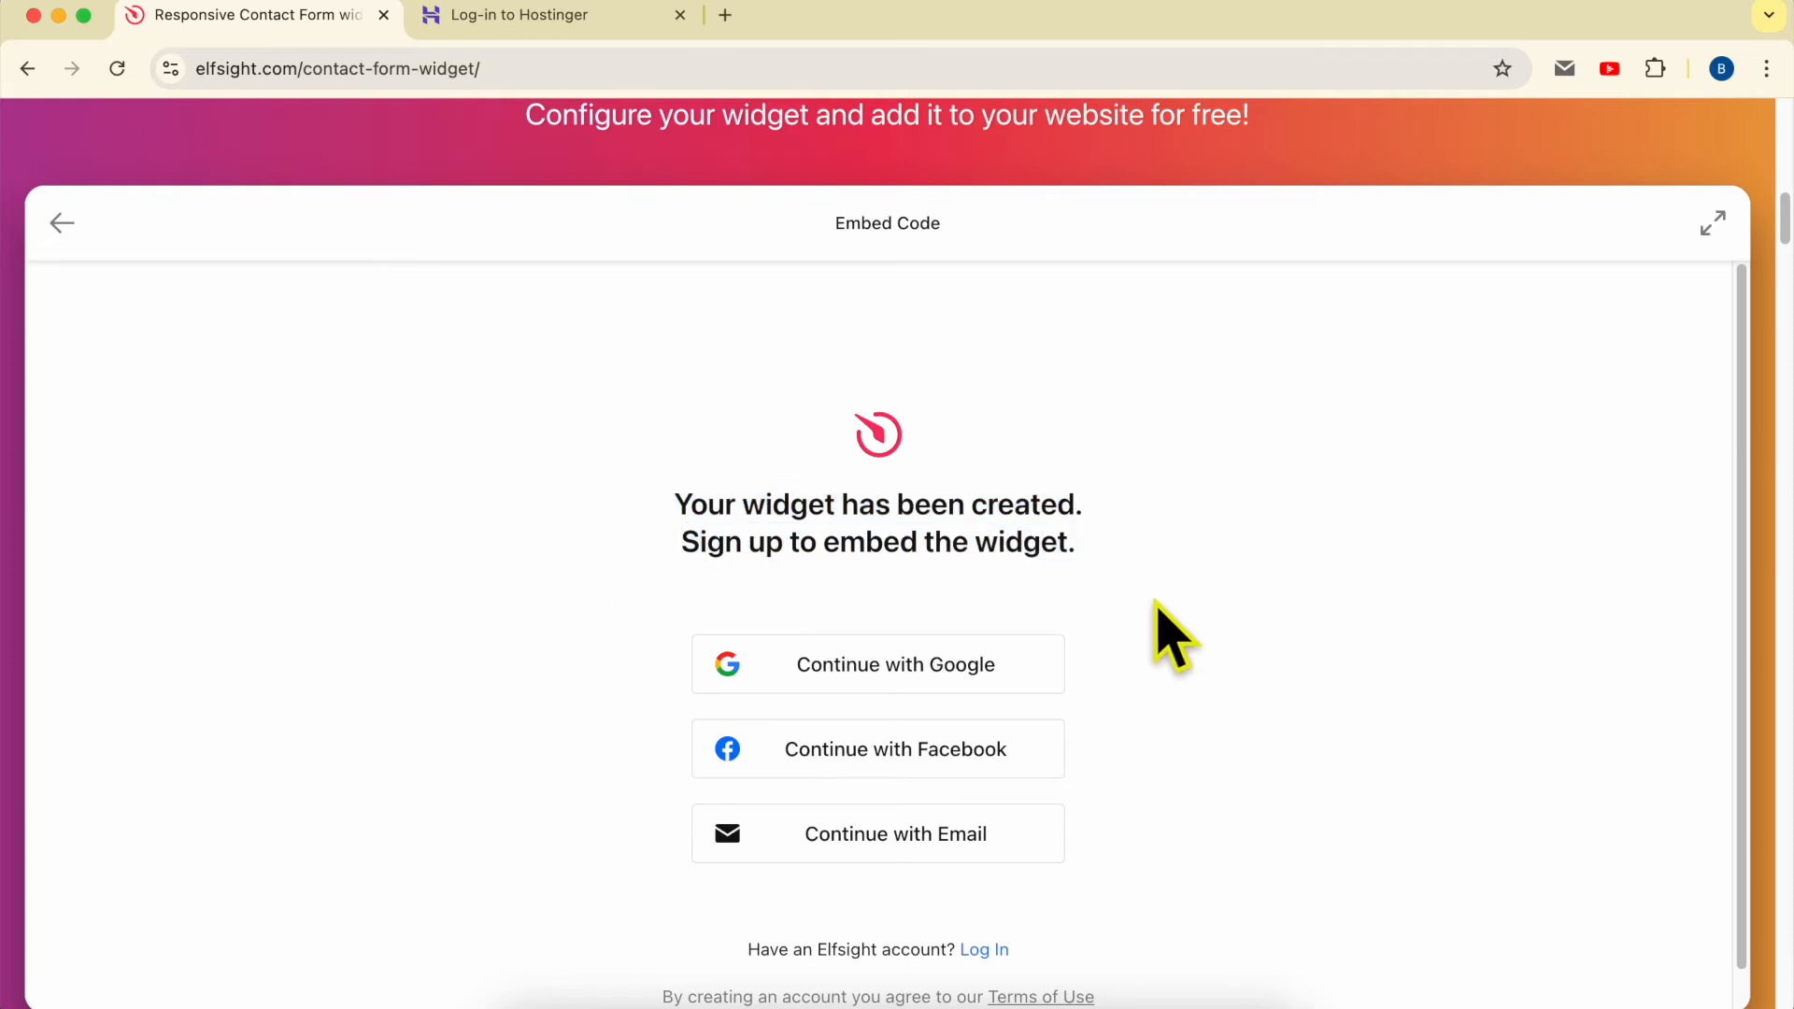
# Step: Sign up for Elfsight with the Google account and authorize the sign-in instead of registering by email
pyautogui.click(899, 855)
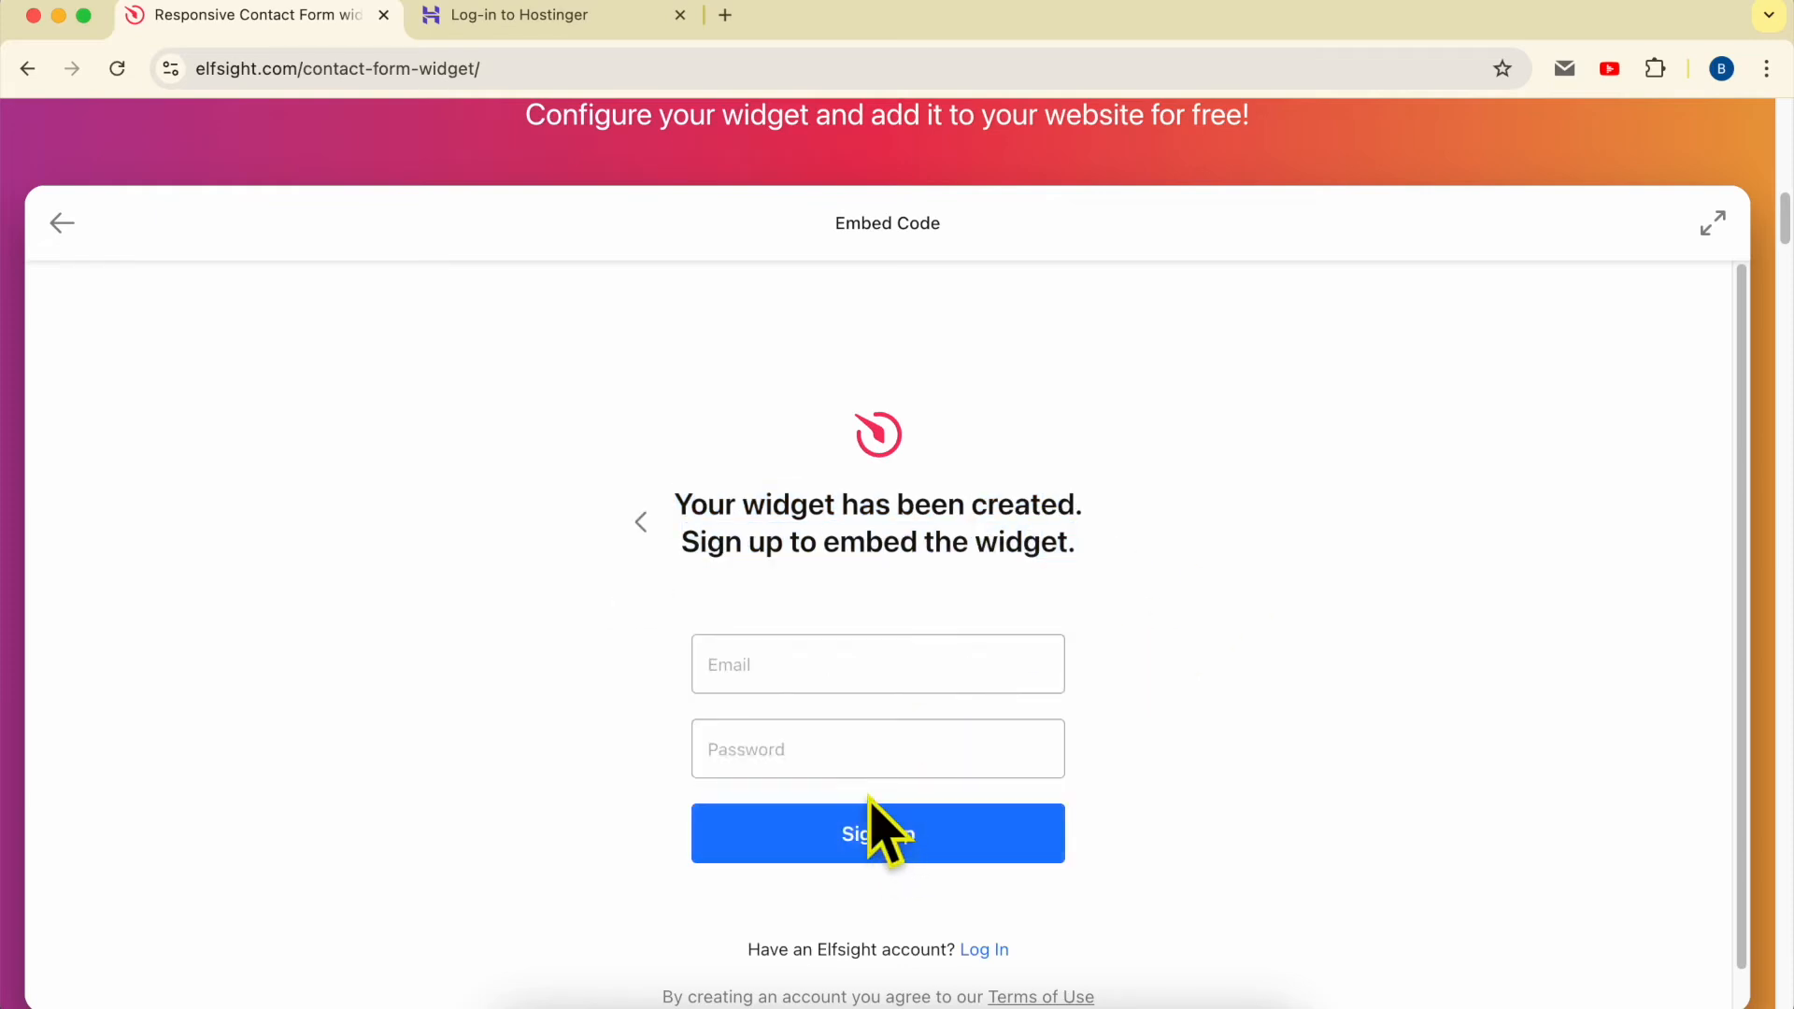
pyautogui.click(654, 523)
pyautogui.click(892, 674)
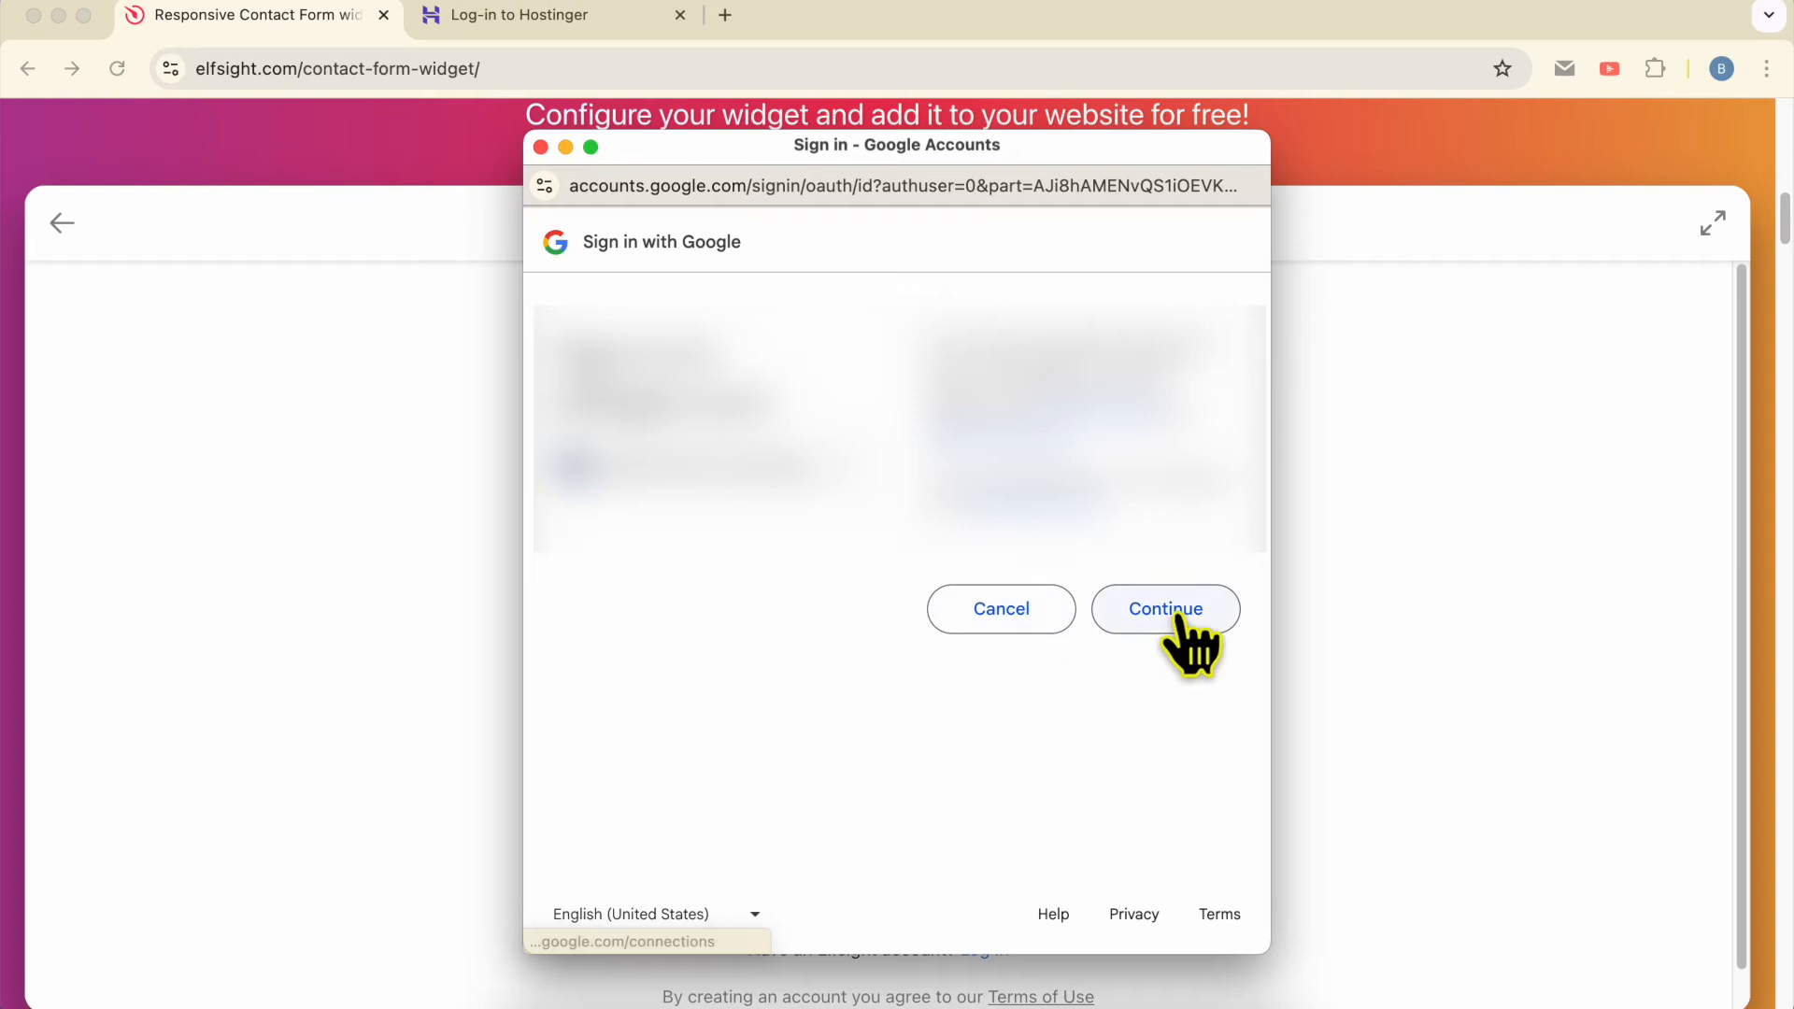
pyautogui.click(1176, 613)
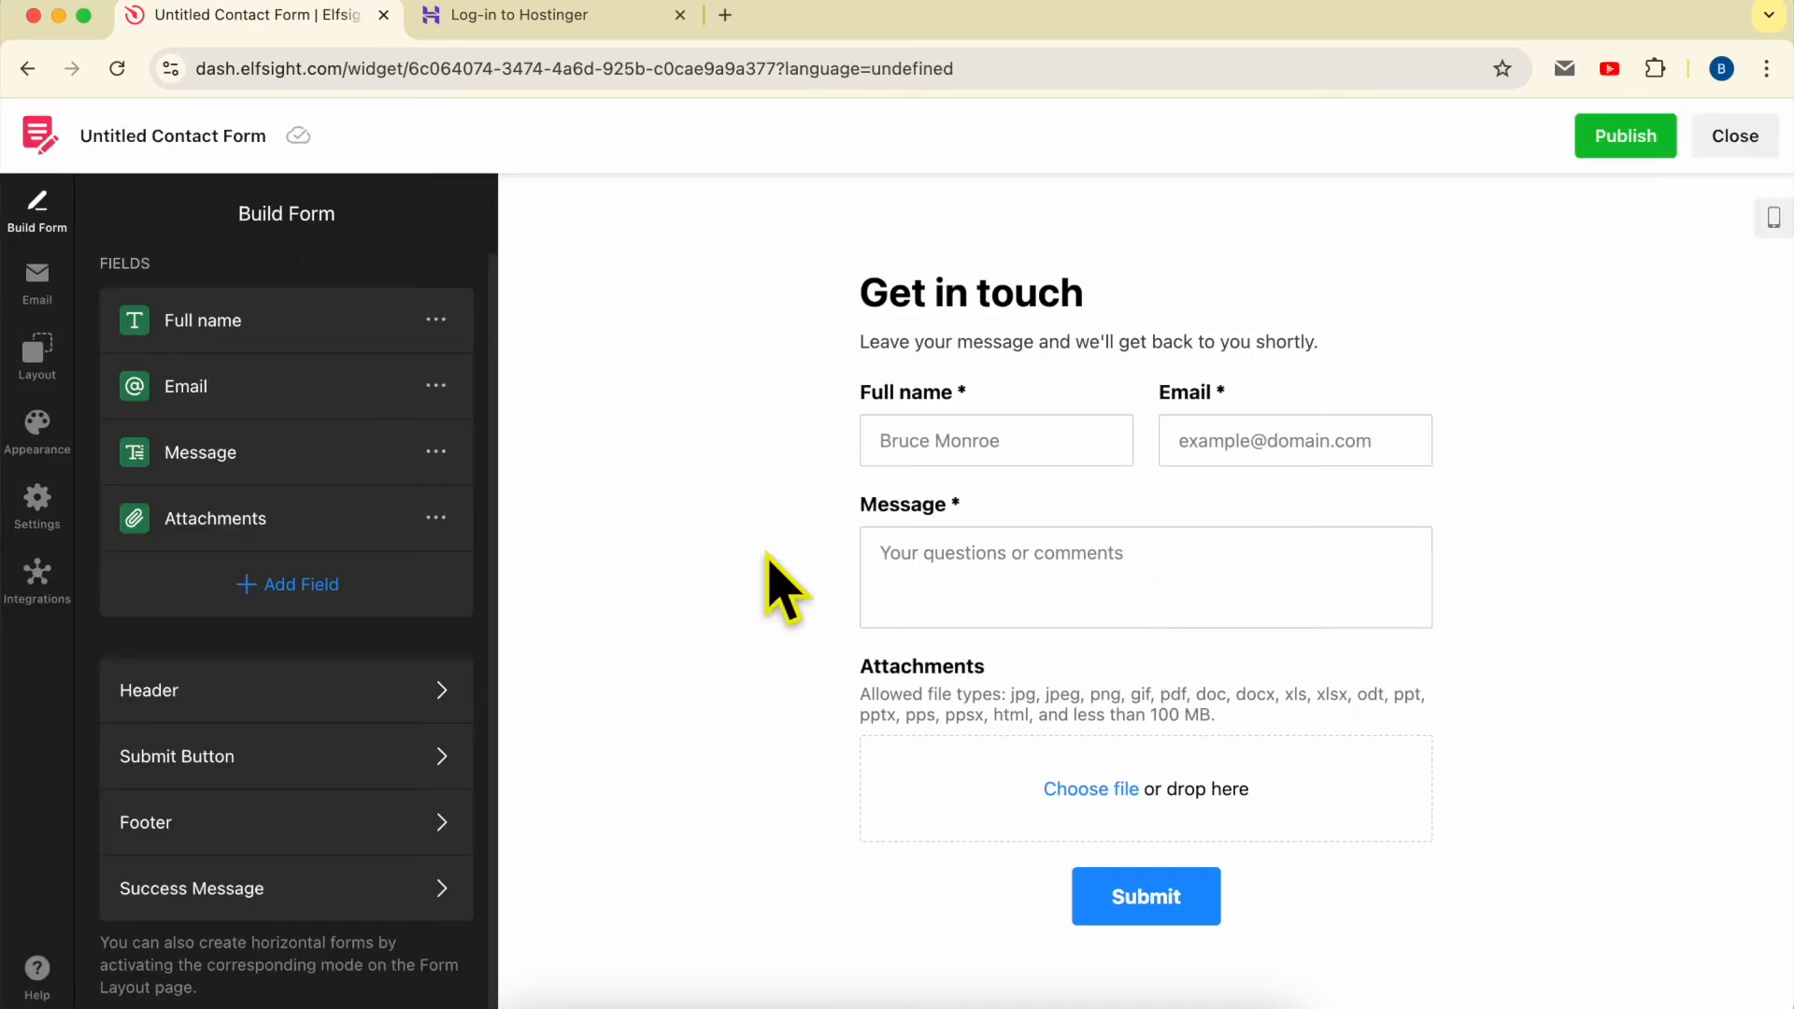
# Step: Publish the contact form, select the Free plan, and copy the widget's full embed code
pyautogui.click(1624, 138)
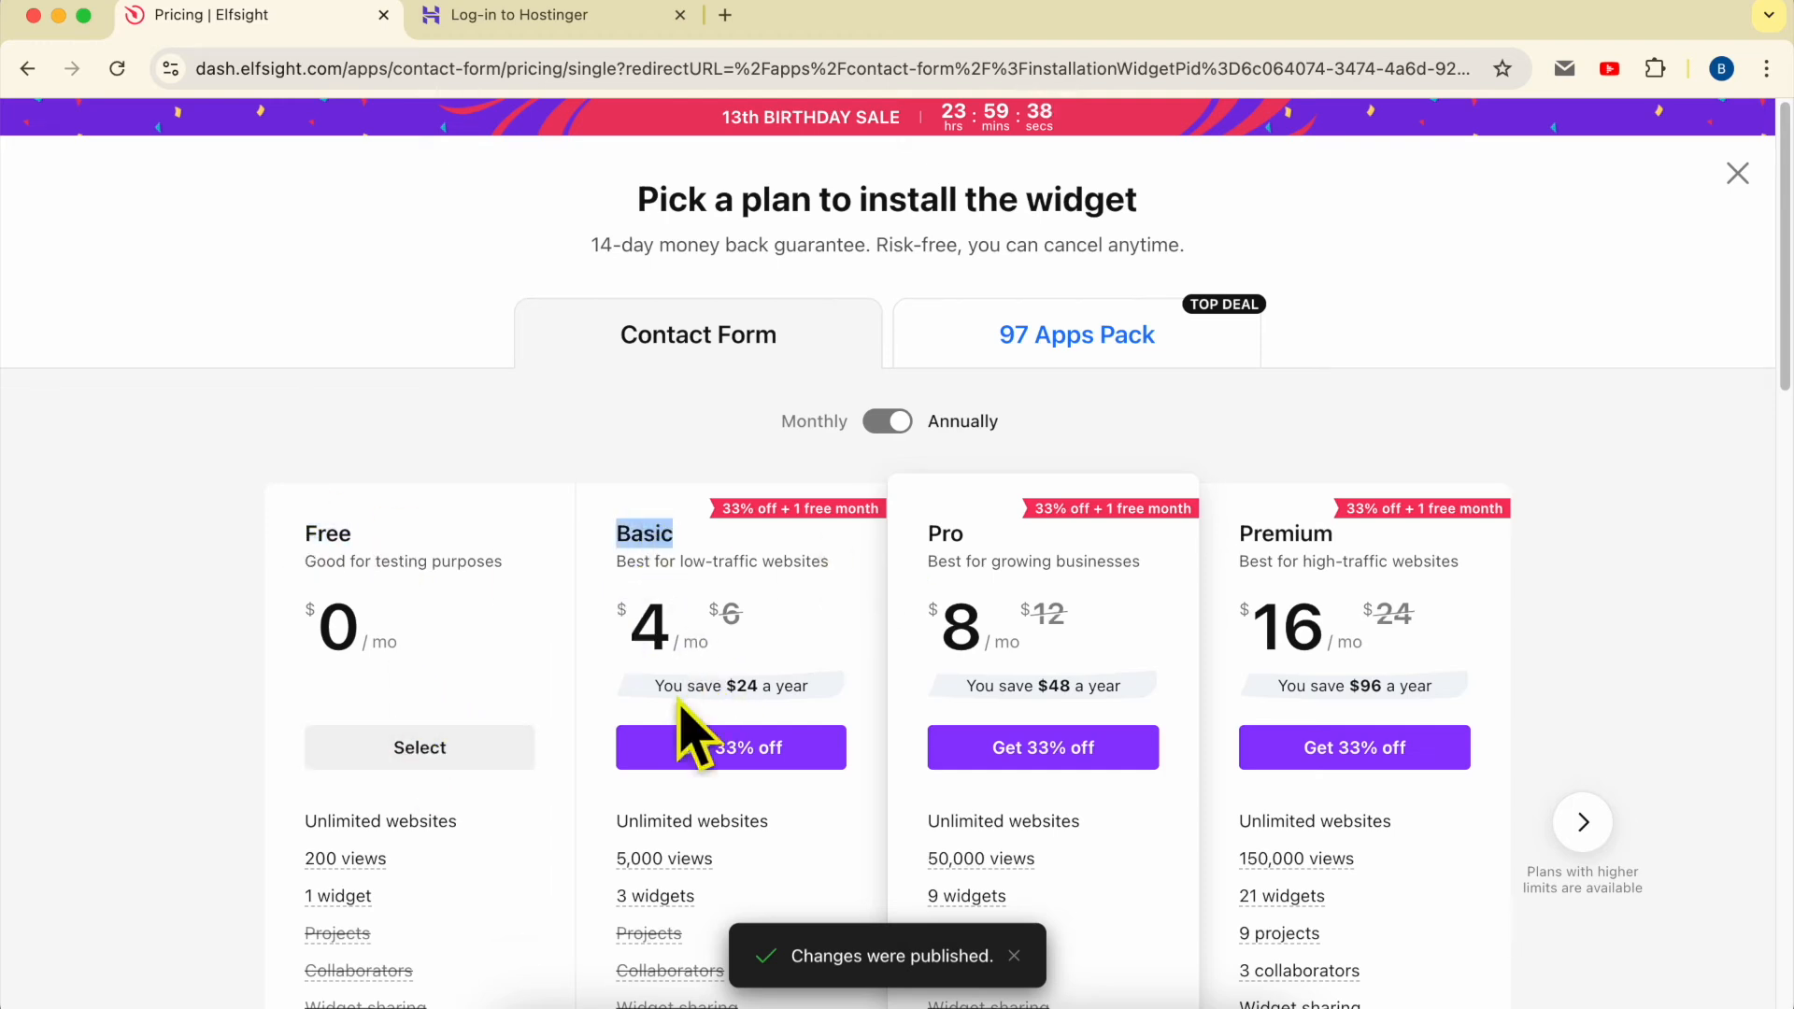
pyautogui.click(457, 755)
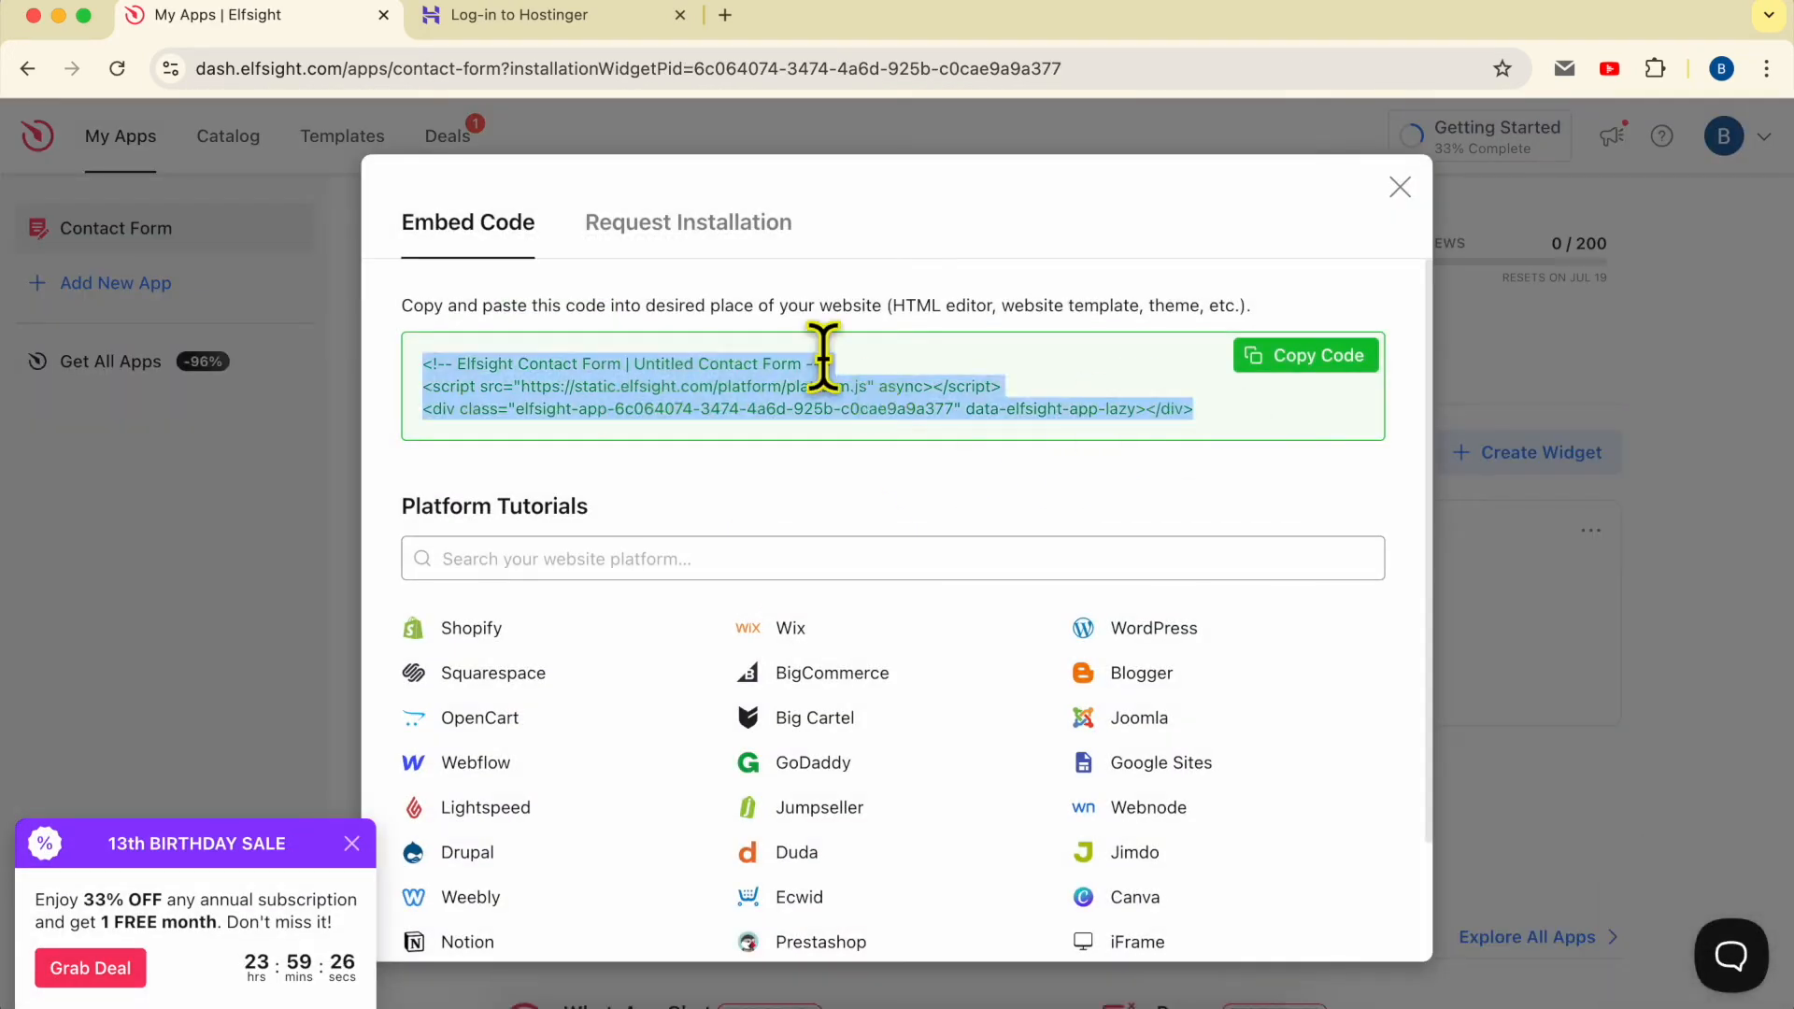
pyautogui.tripleClick(689, 360)
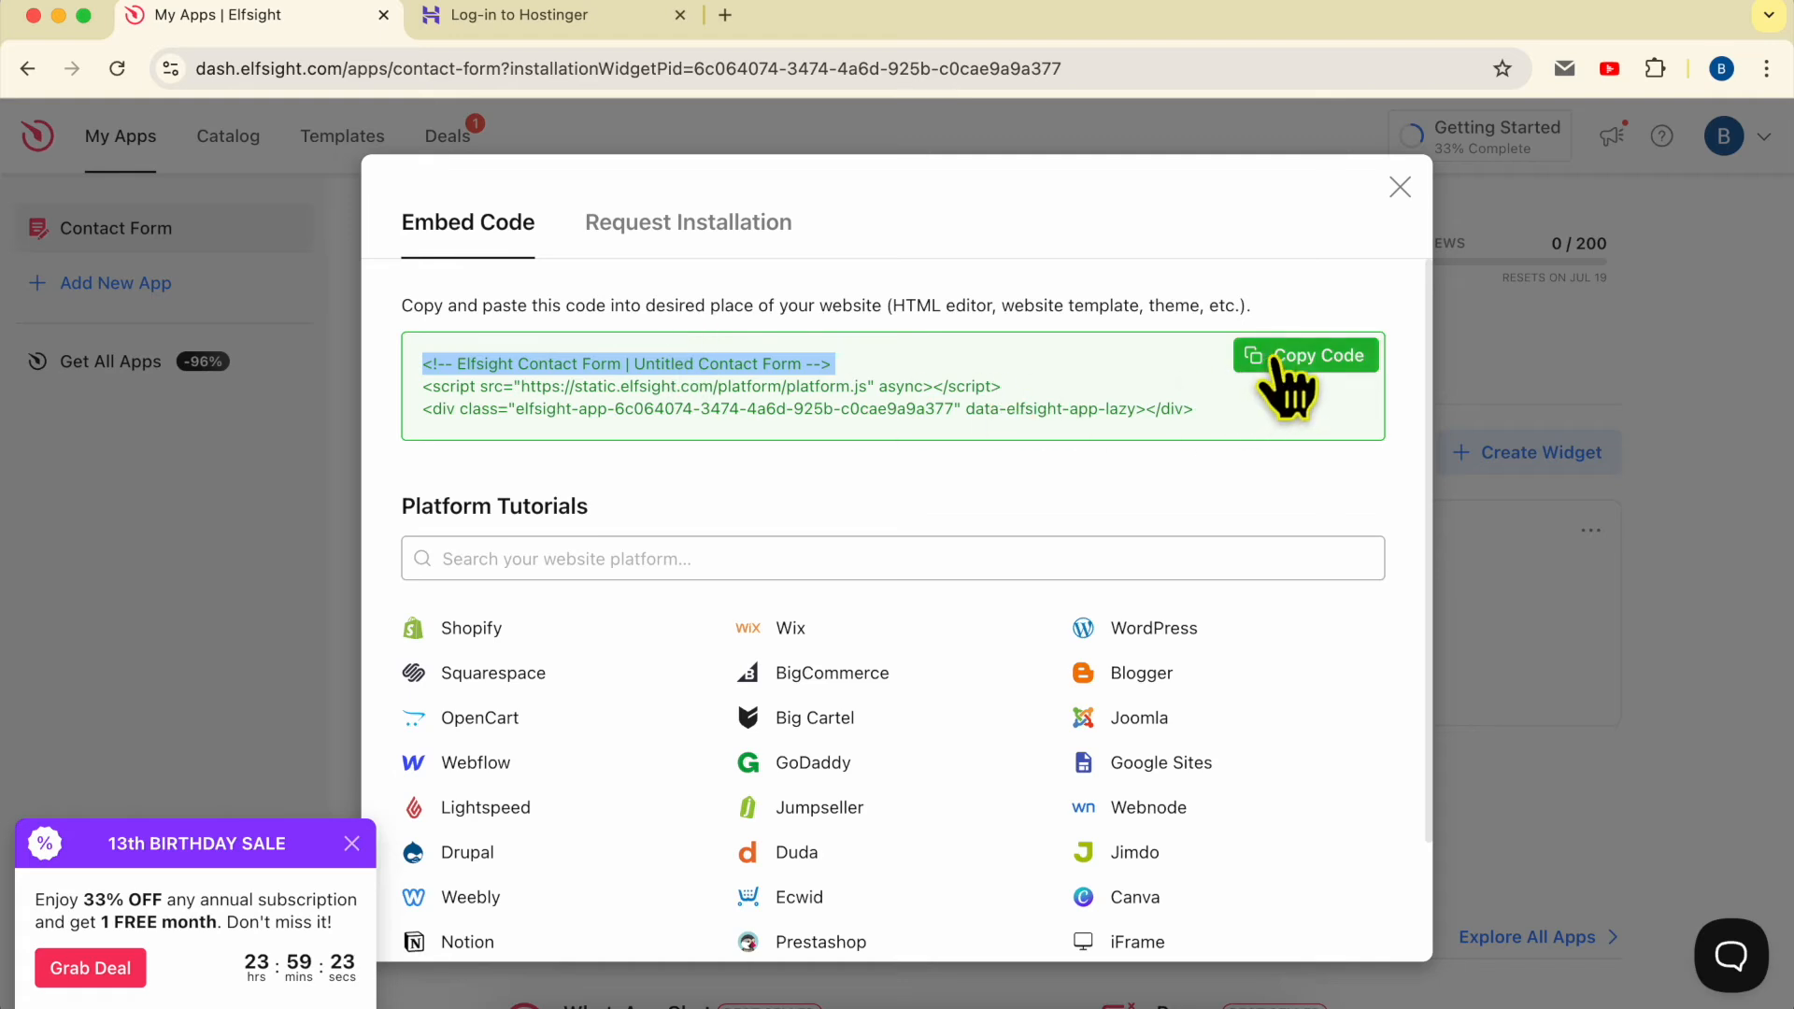
pyautogui.click(1278, 362)
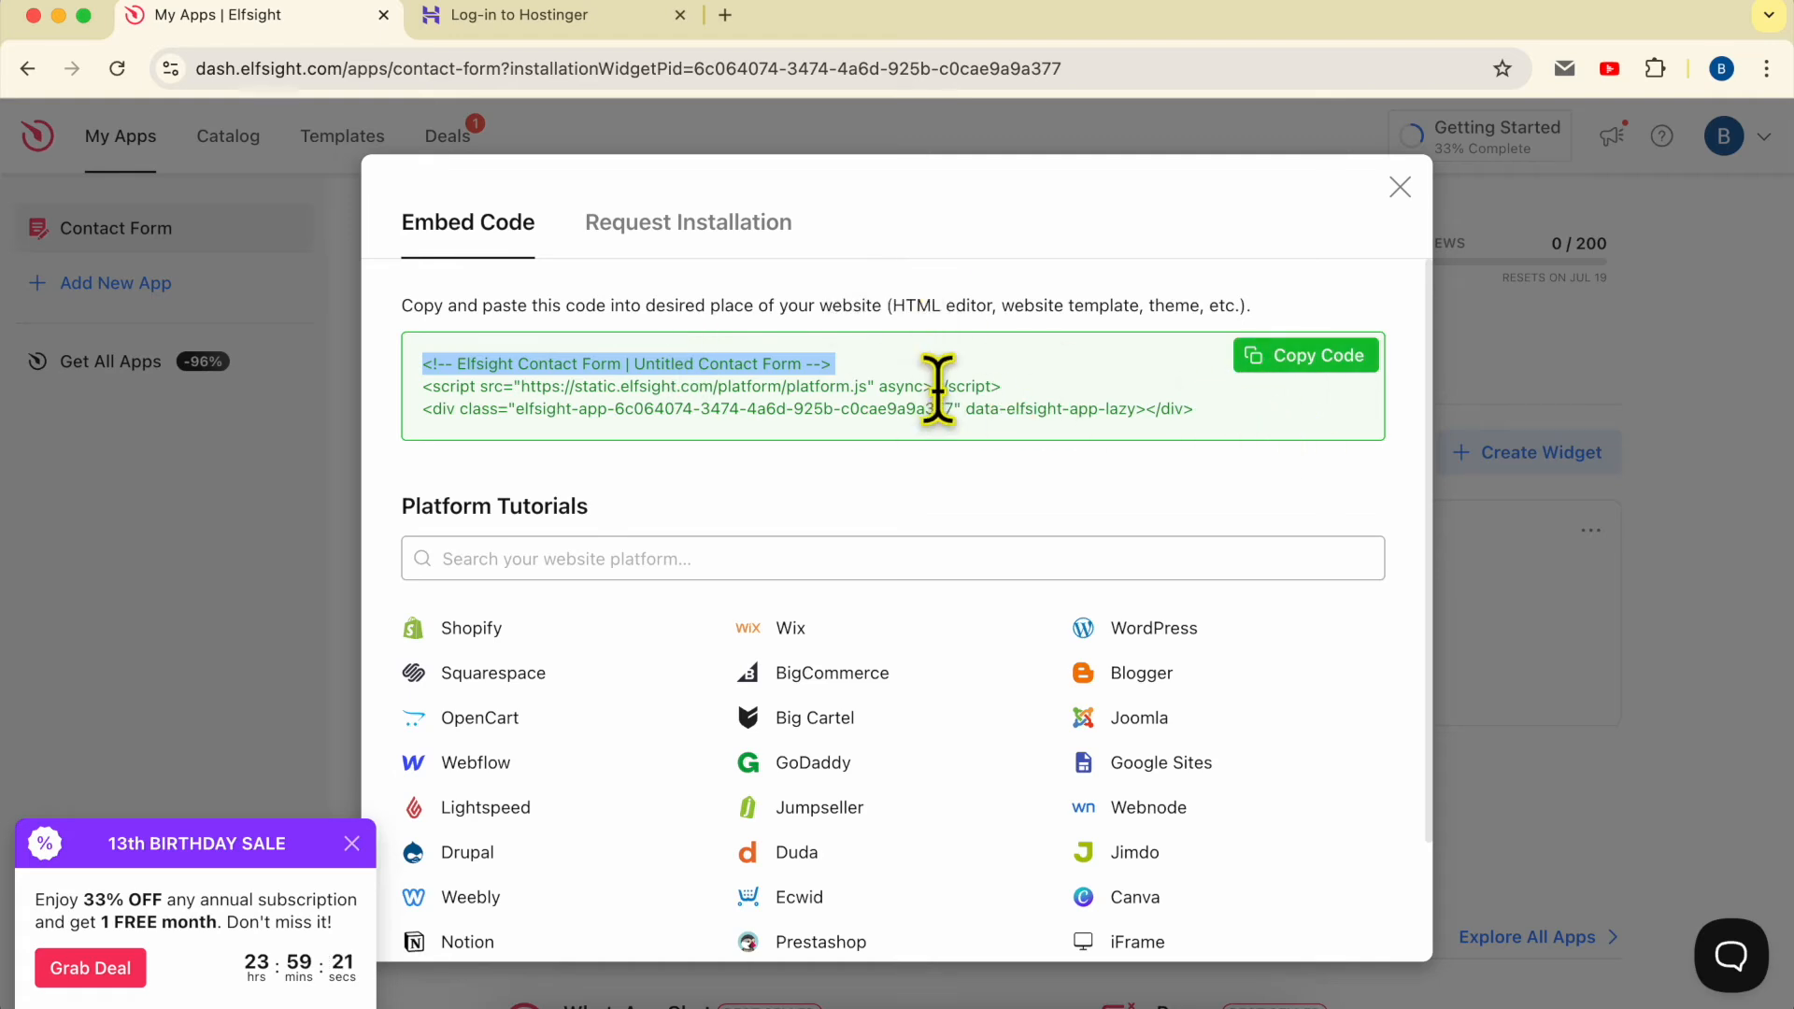
# Step: Switch to Hostinger, log in with the prefilled credentials, and open benstutorial.com from the websites list for editing
pyautogui.click(551, 15)
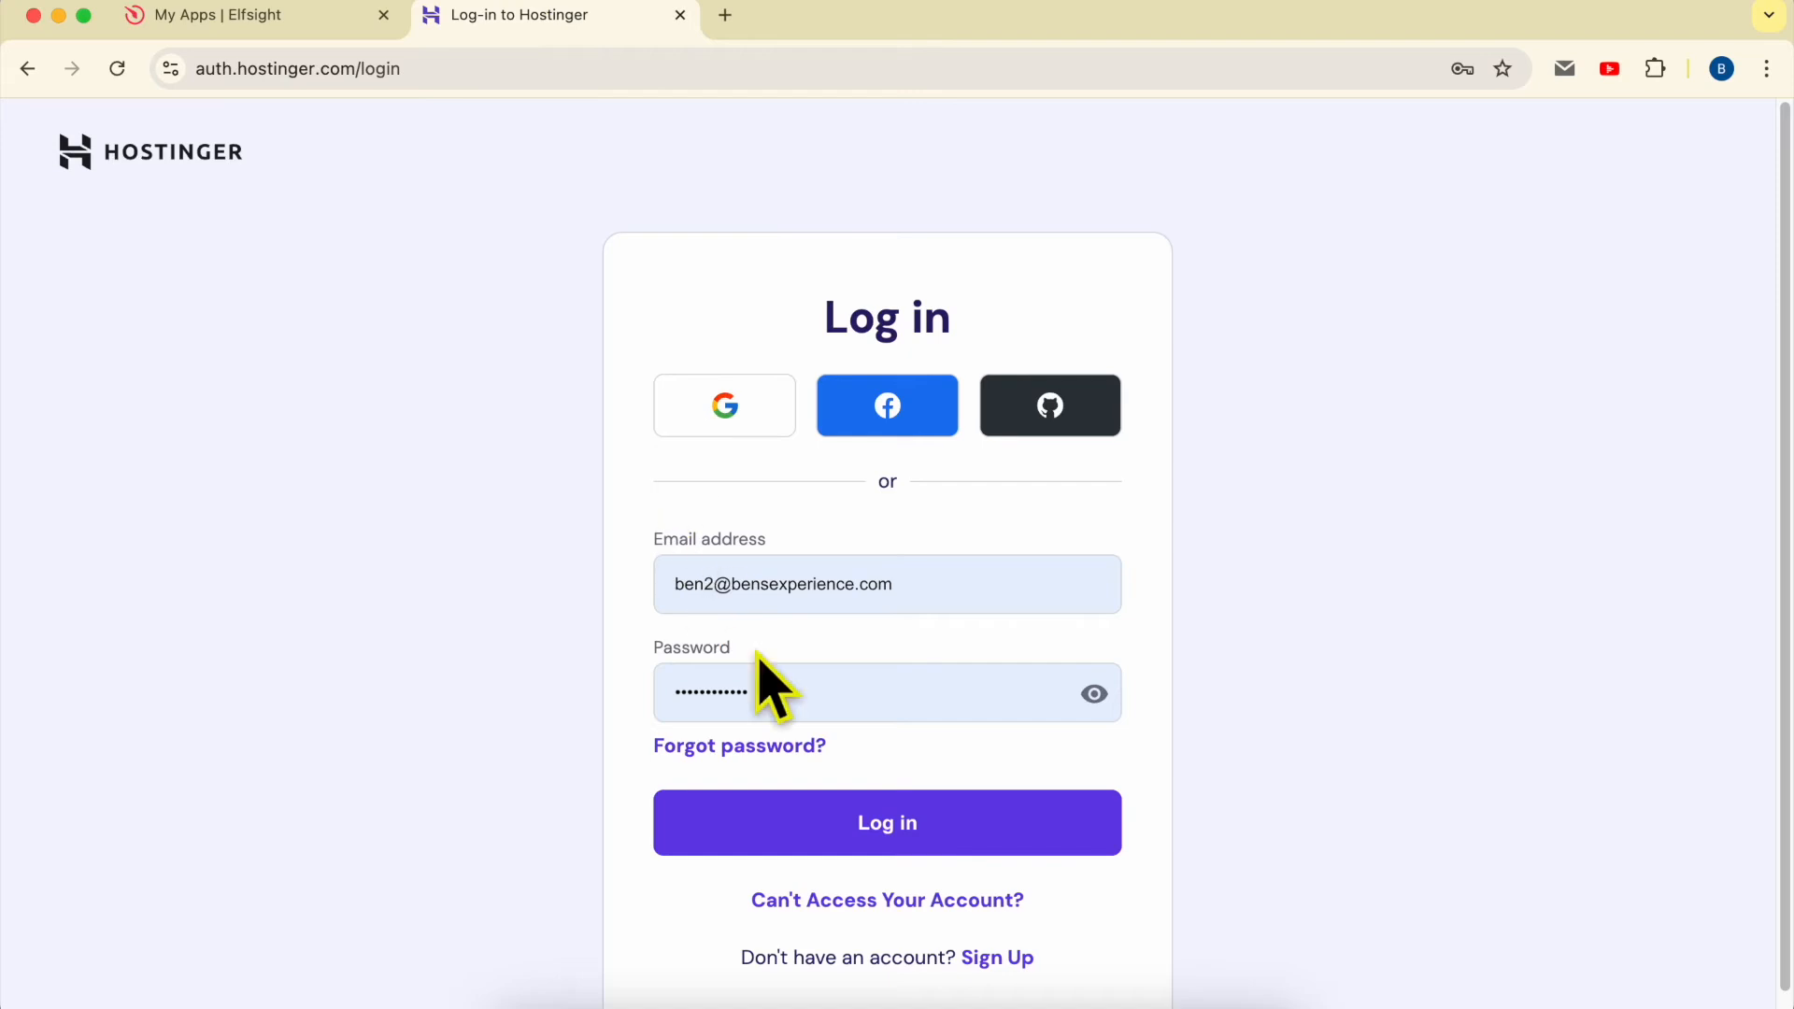
pyautogui.click(902, 822)
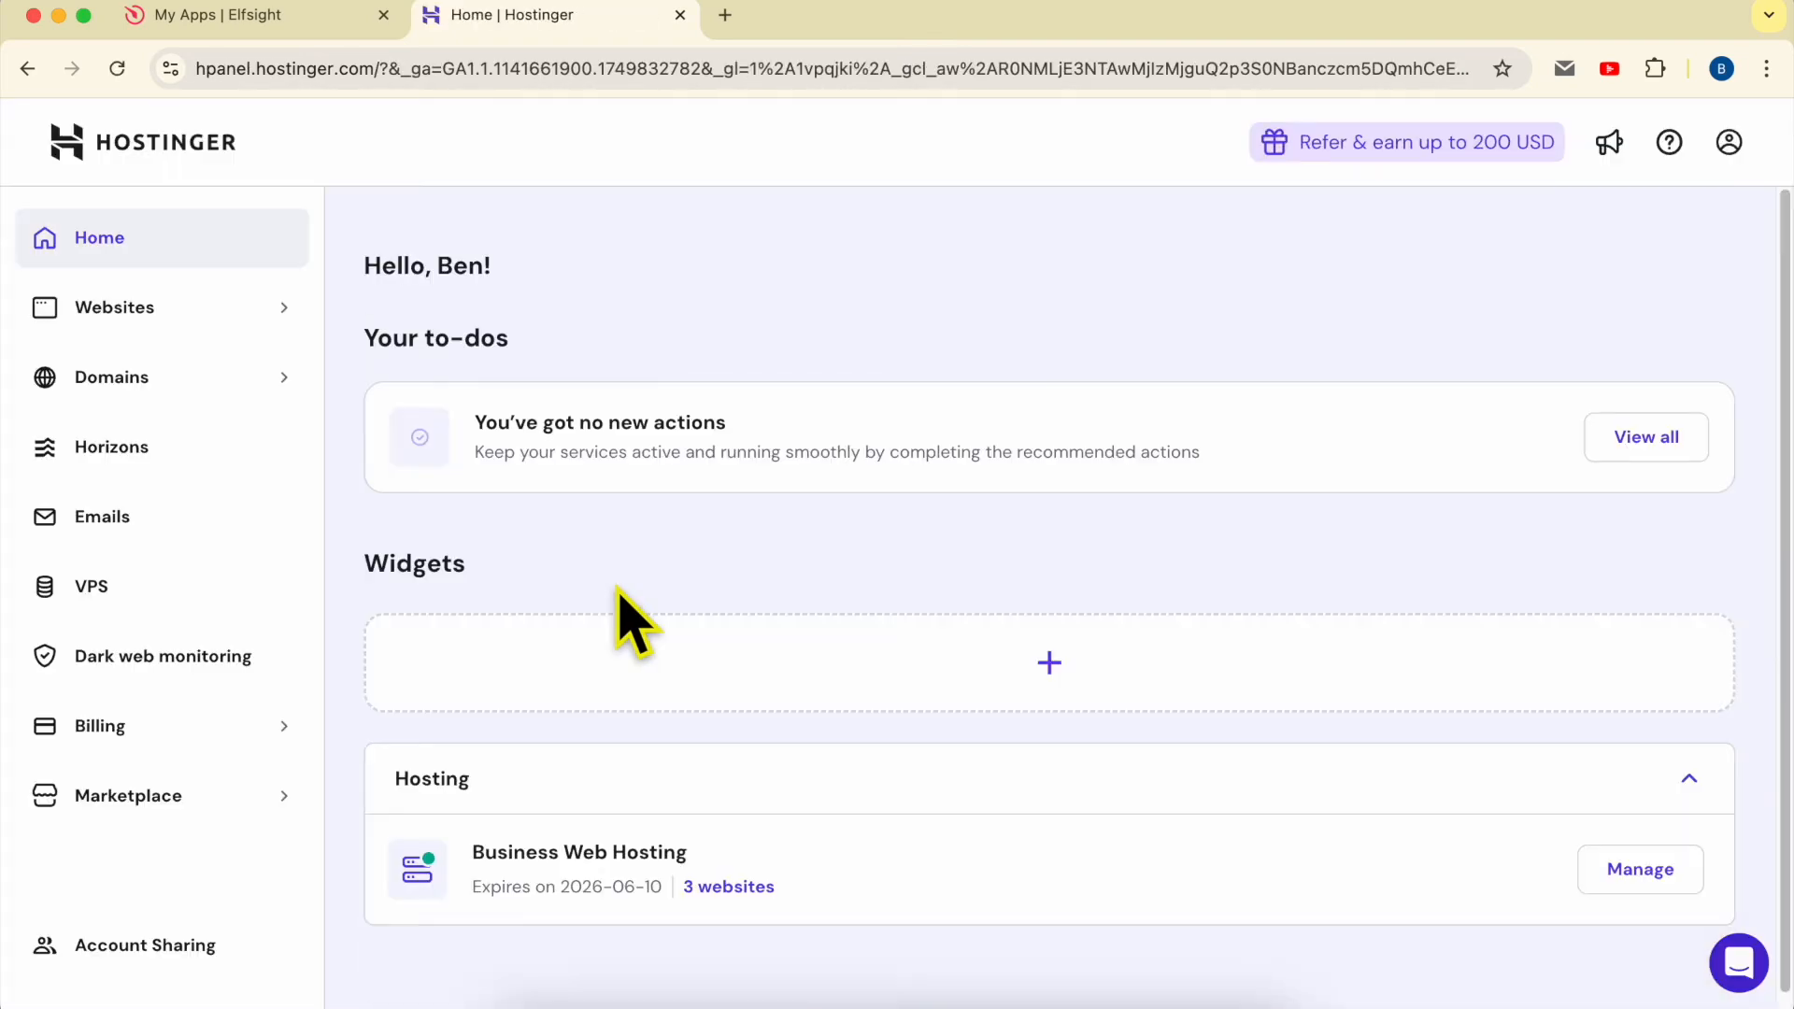
pyautogui.click(189, 334)
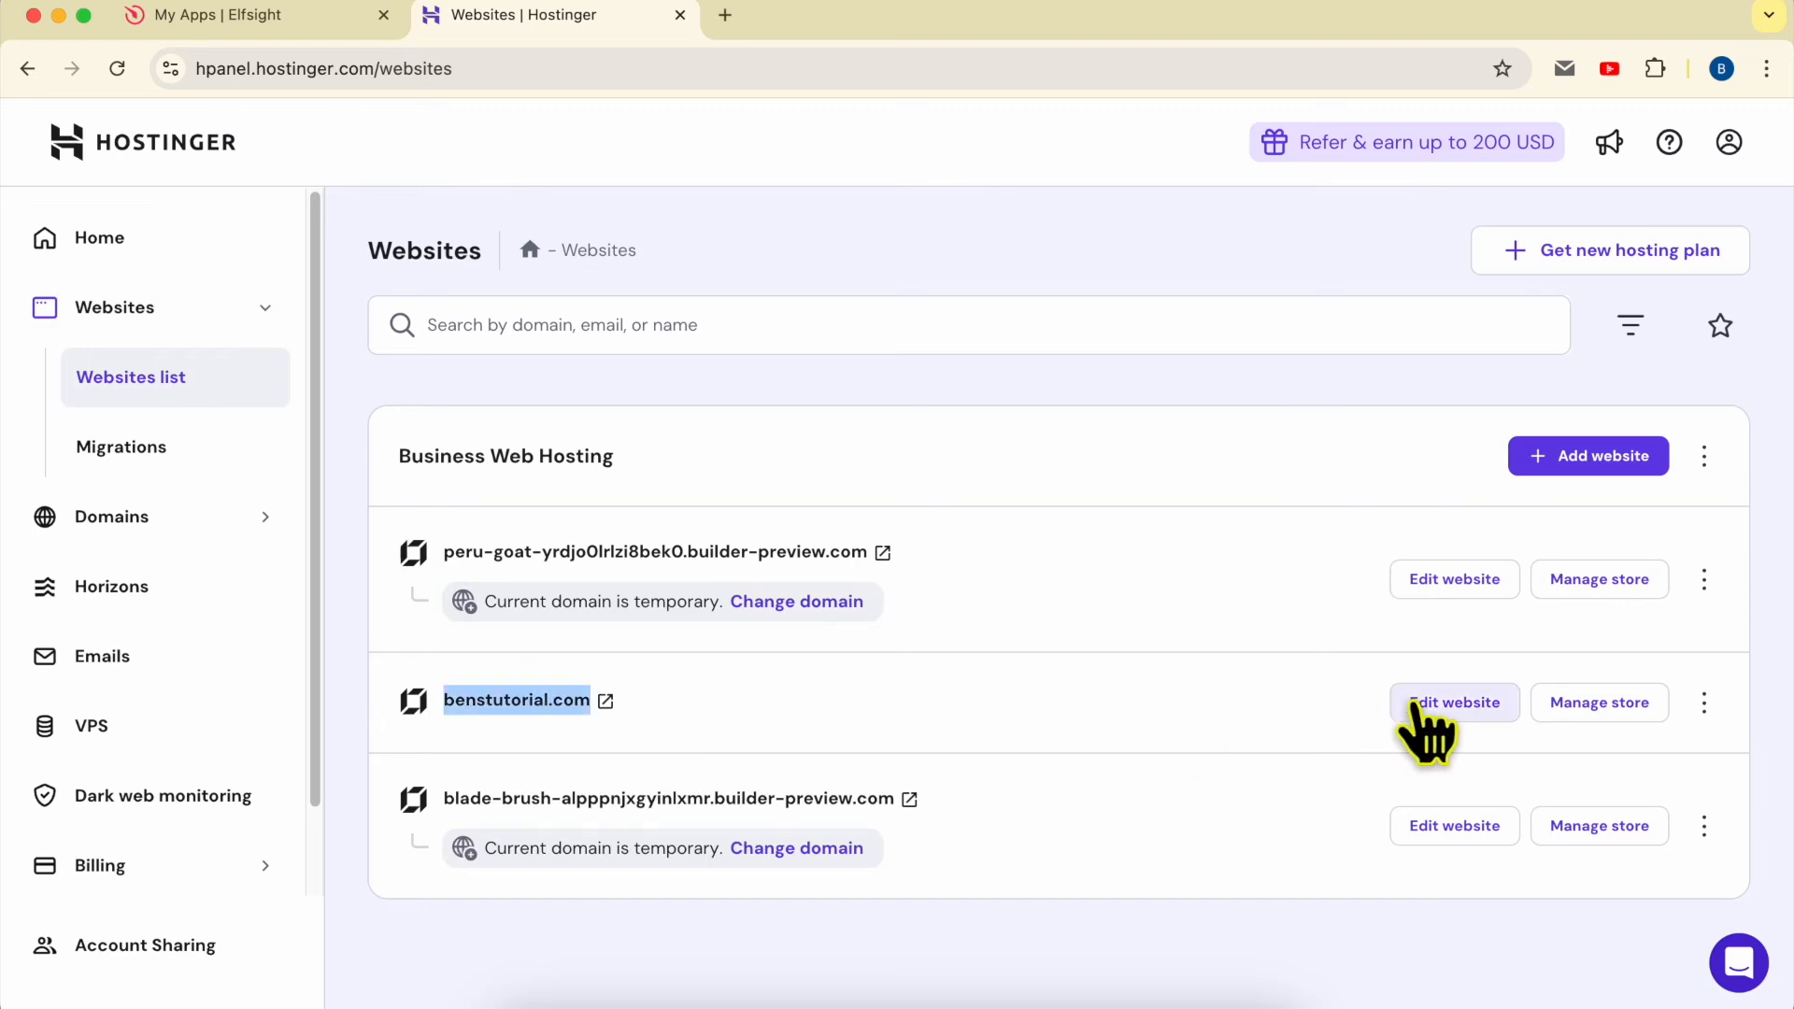
pyautogui.click(1459, 708)
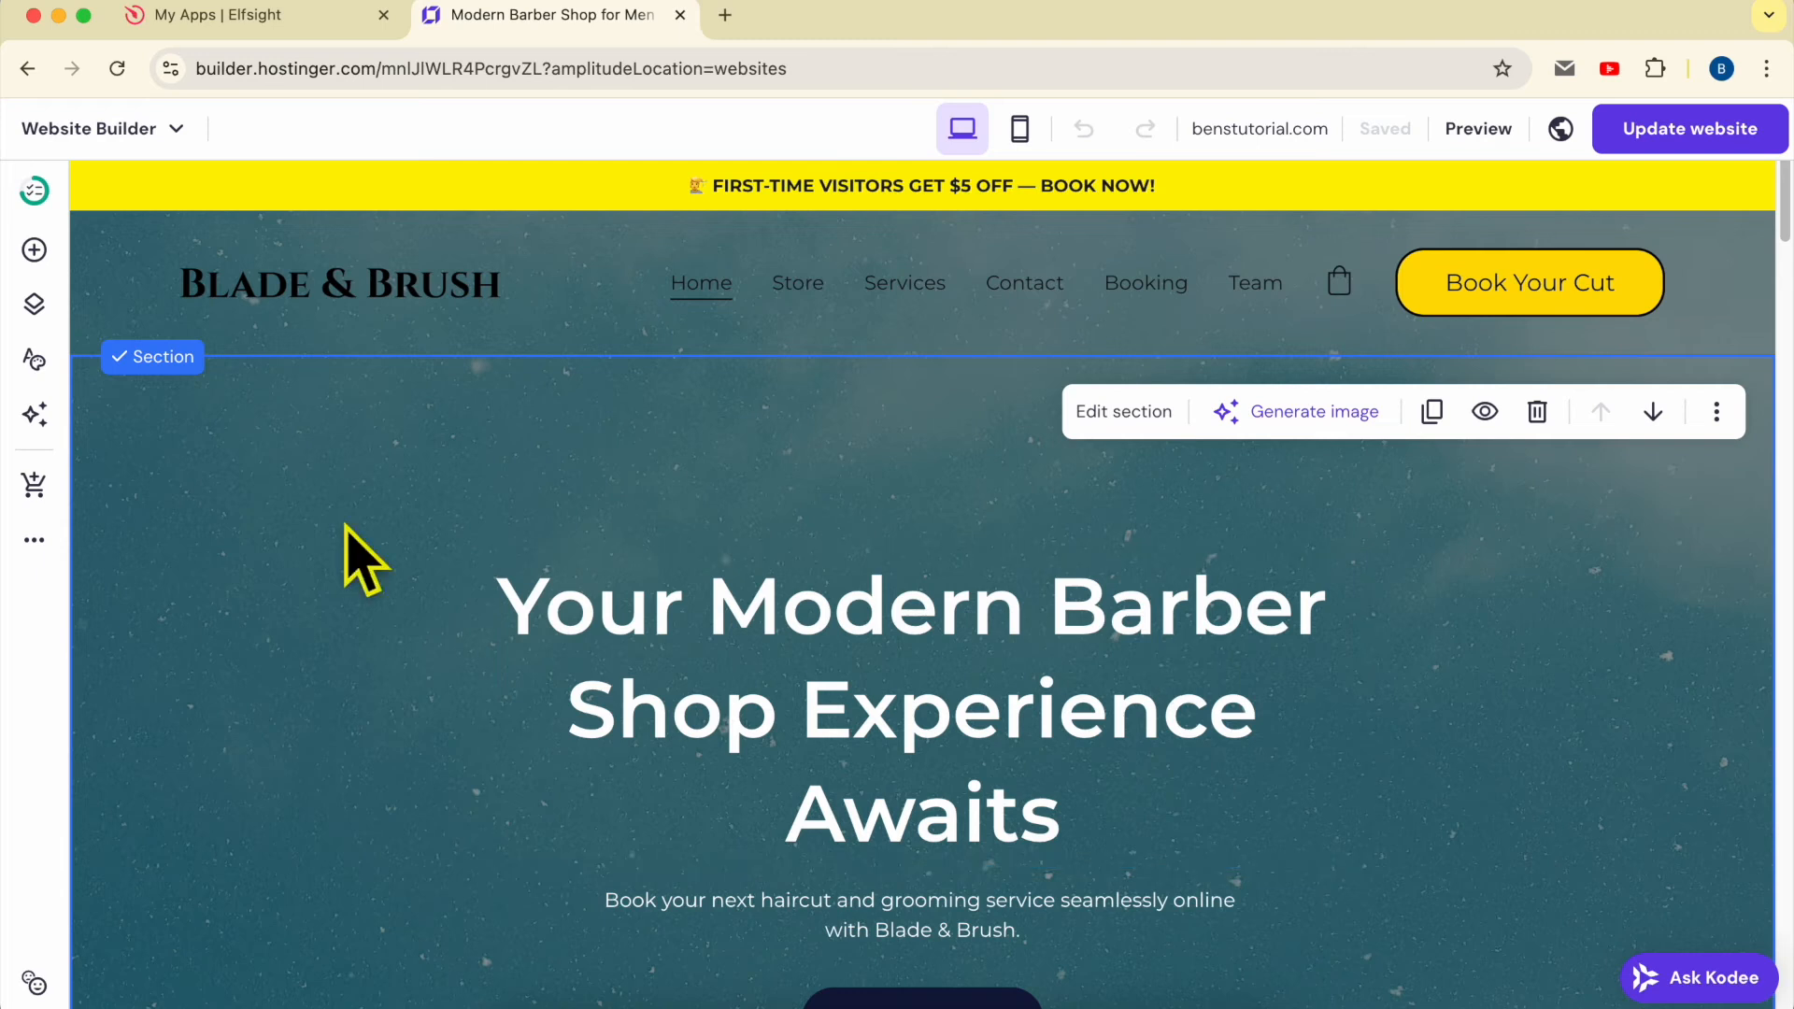
# Step: Add a new page to the website from the Contact us template that includes a centered message form
pyautogui.click(33, 307)
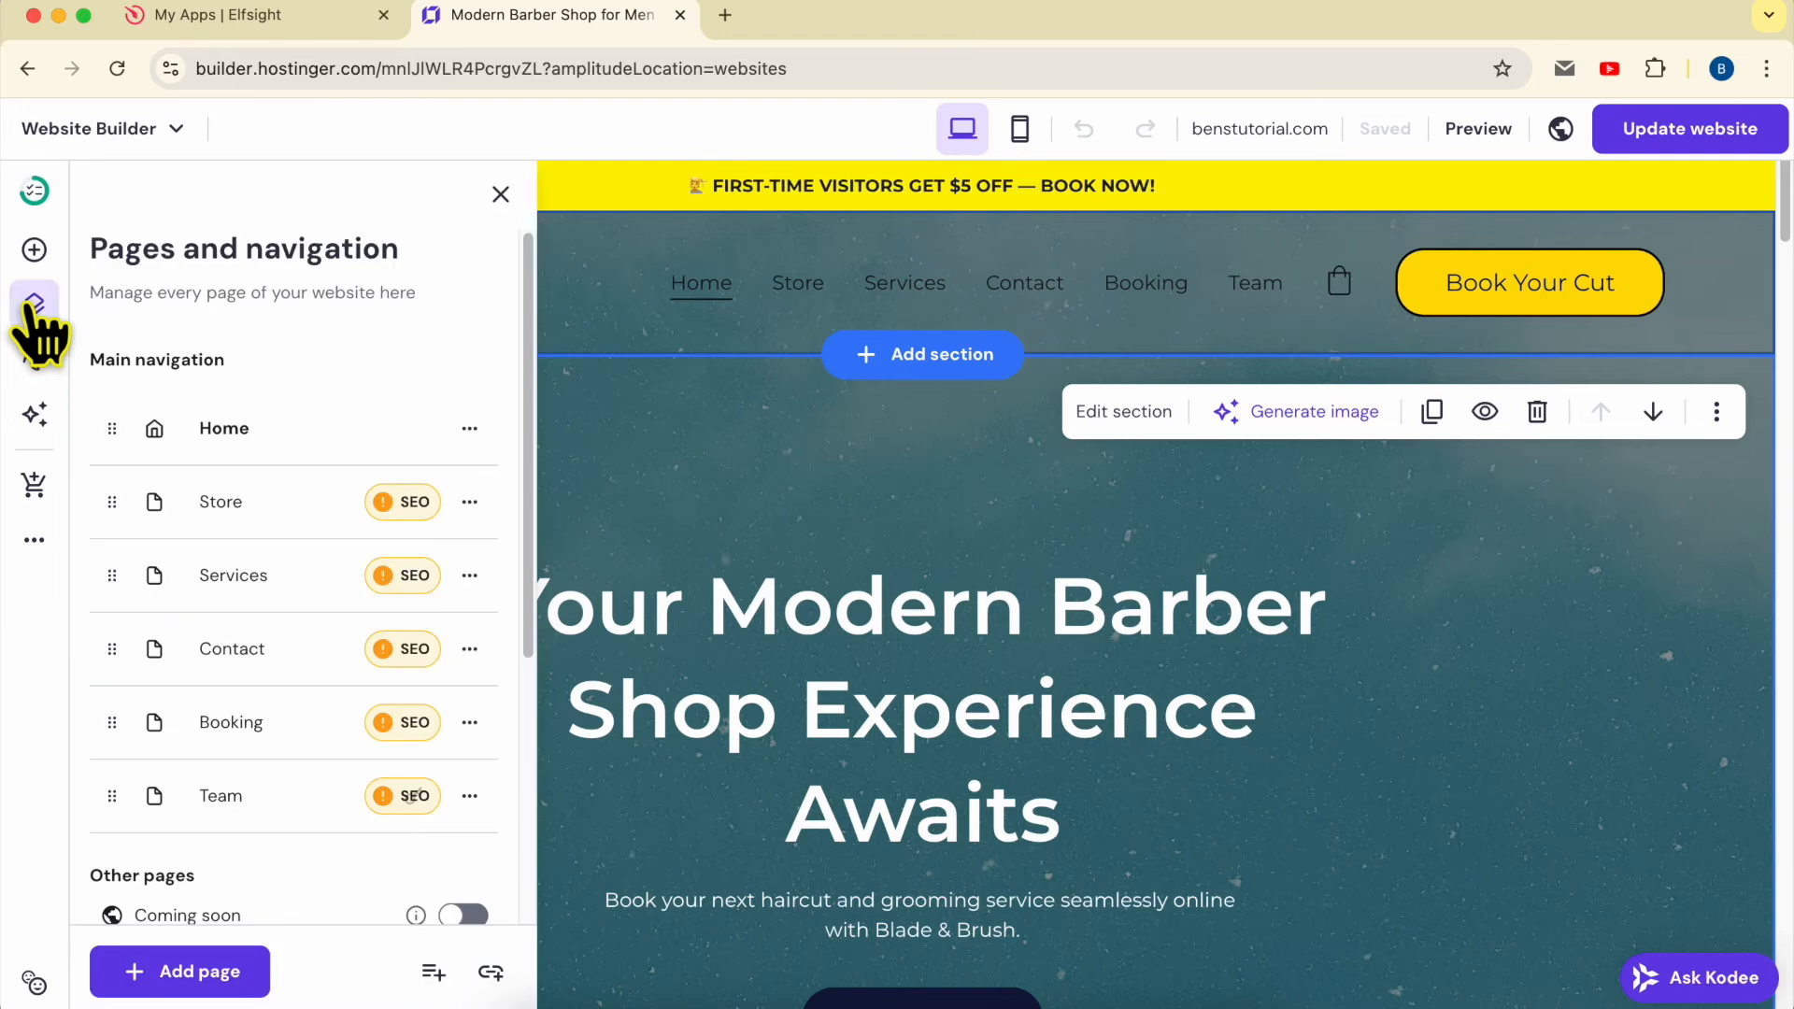
pyautogui.click(207, 977)
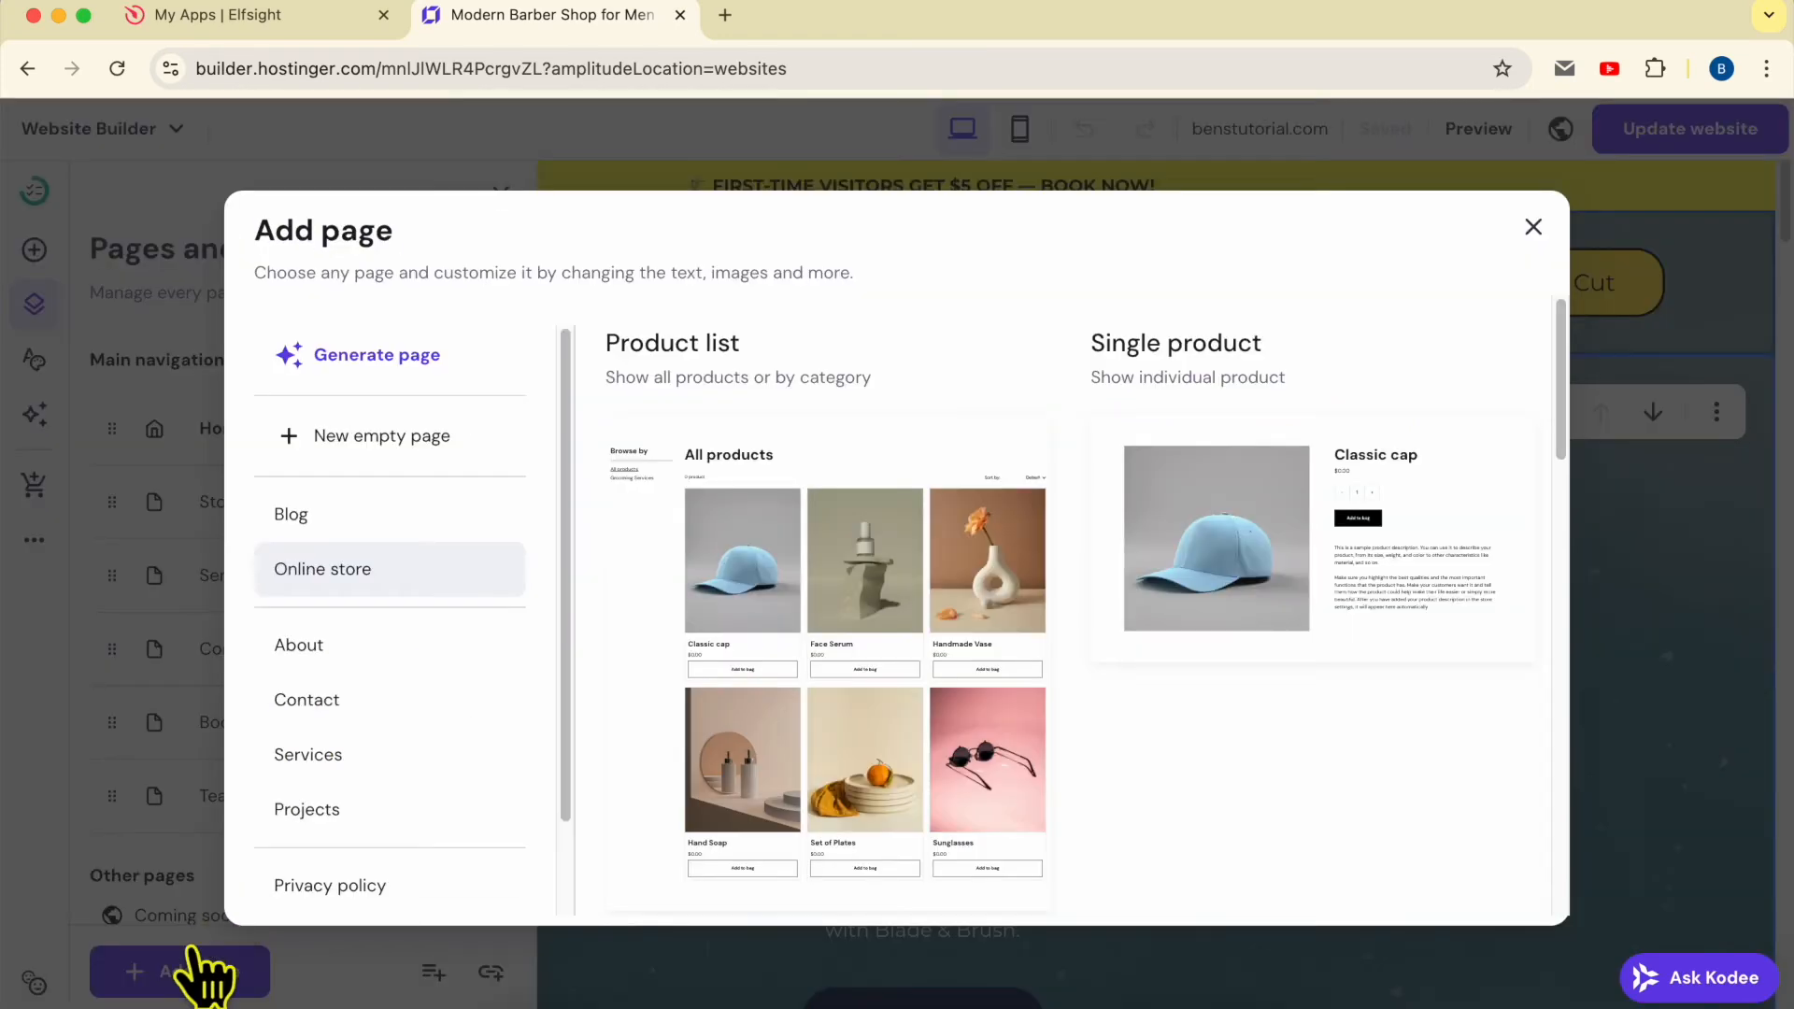
pyautogui.click(397, 714)
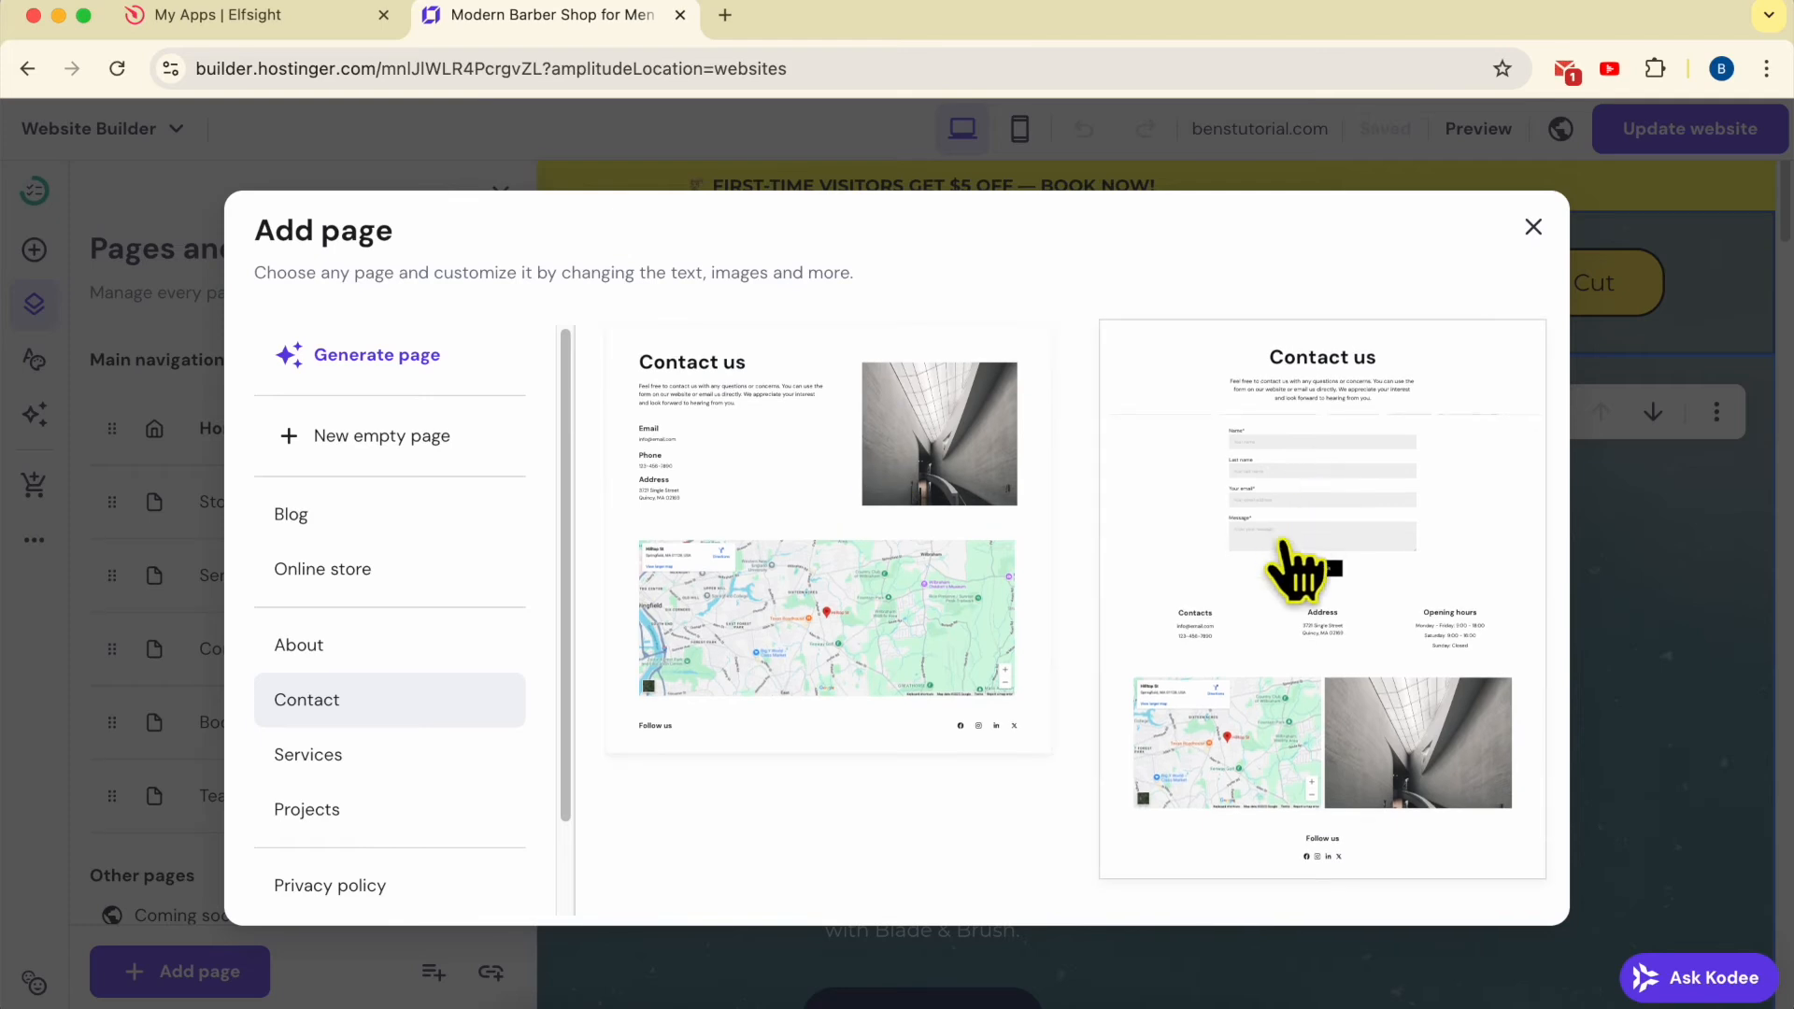
pyautogui.click(1294, 481)
pyautogui.click(1519, 568)
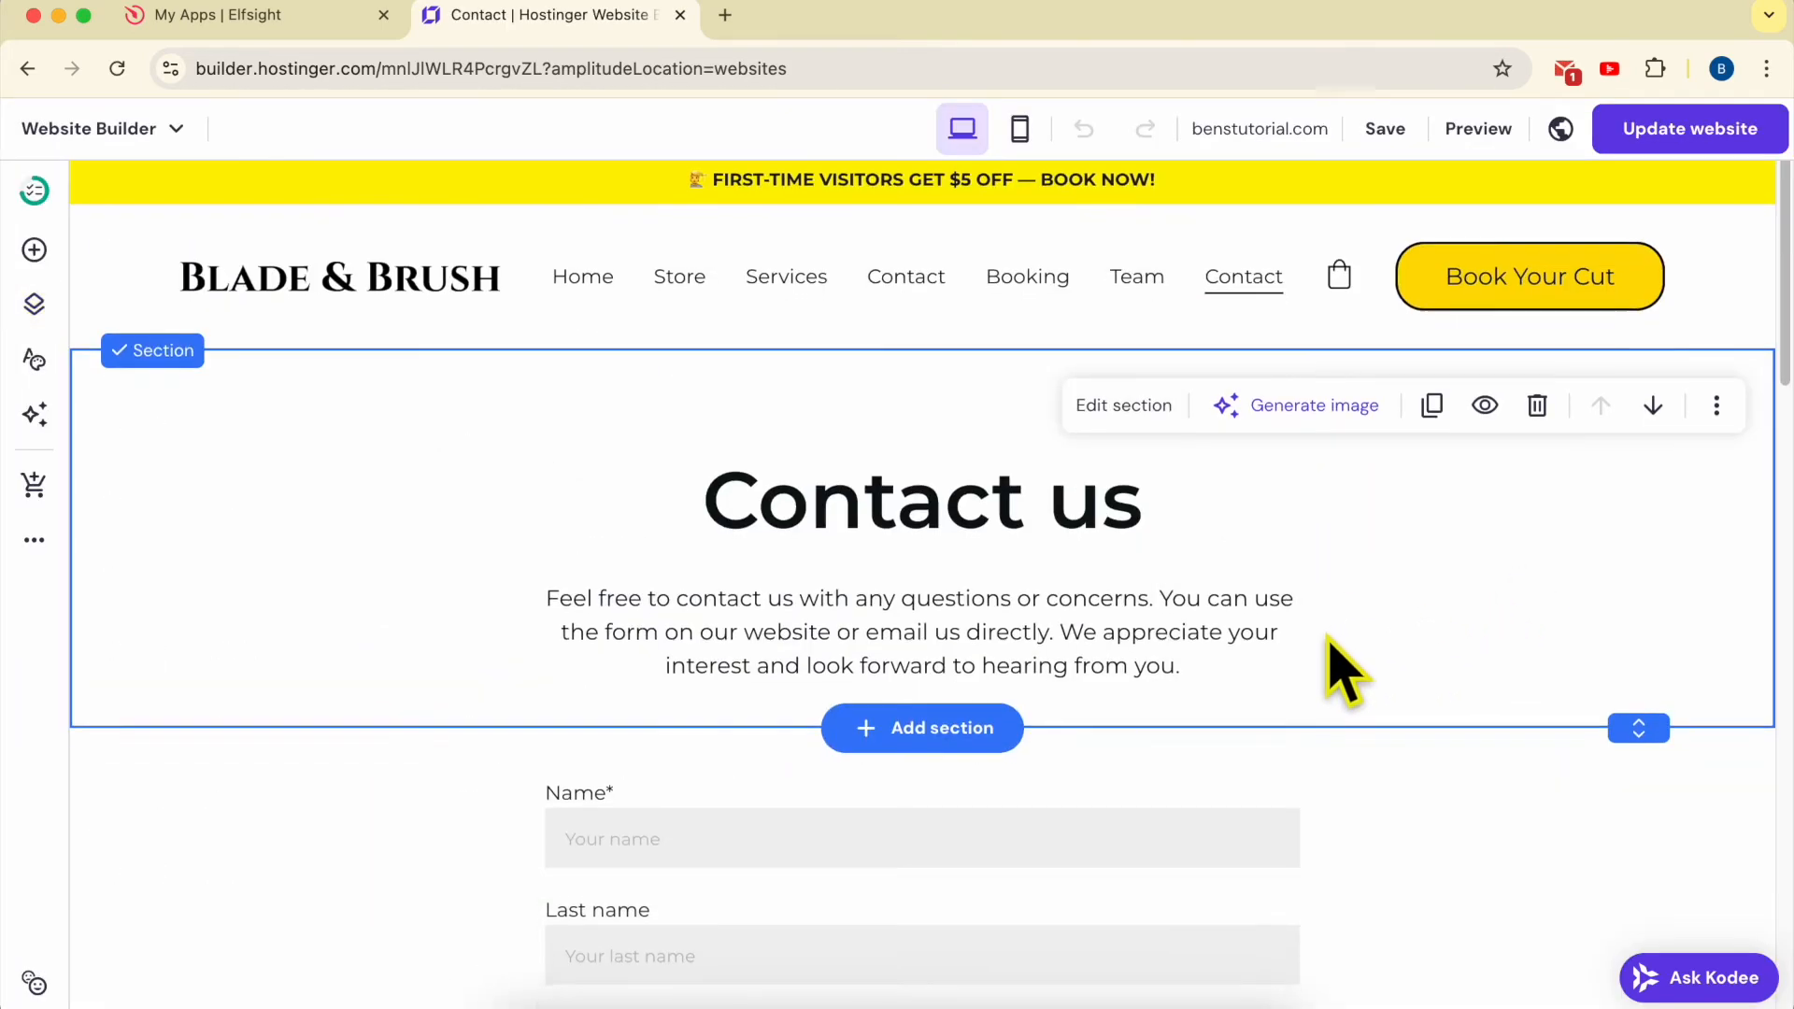
# Step: Delete the template's built-in form from the section beneath the Contact us introduction
pyautogui.scroll(-1, 1168, 729)
pyautogui.click(961, 789)
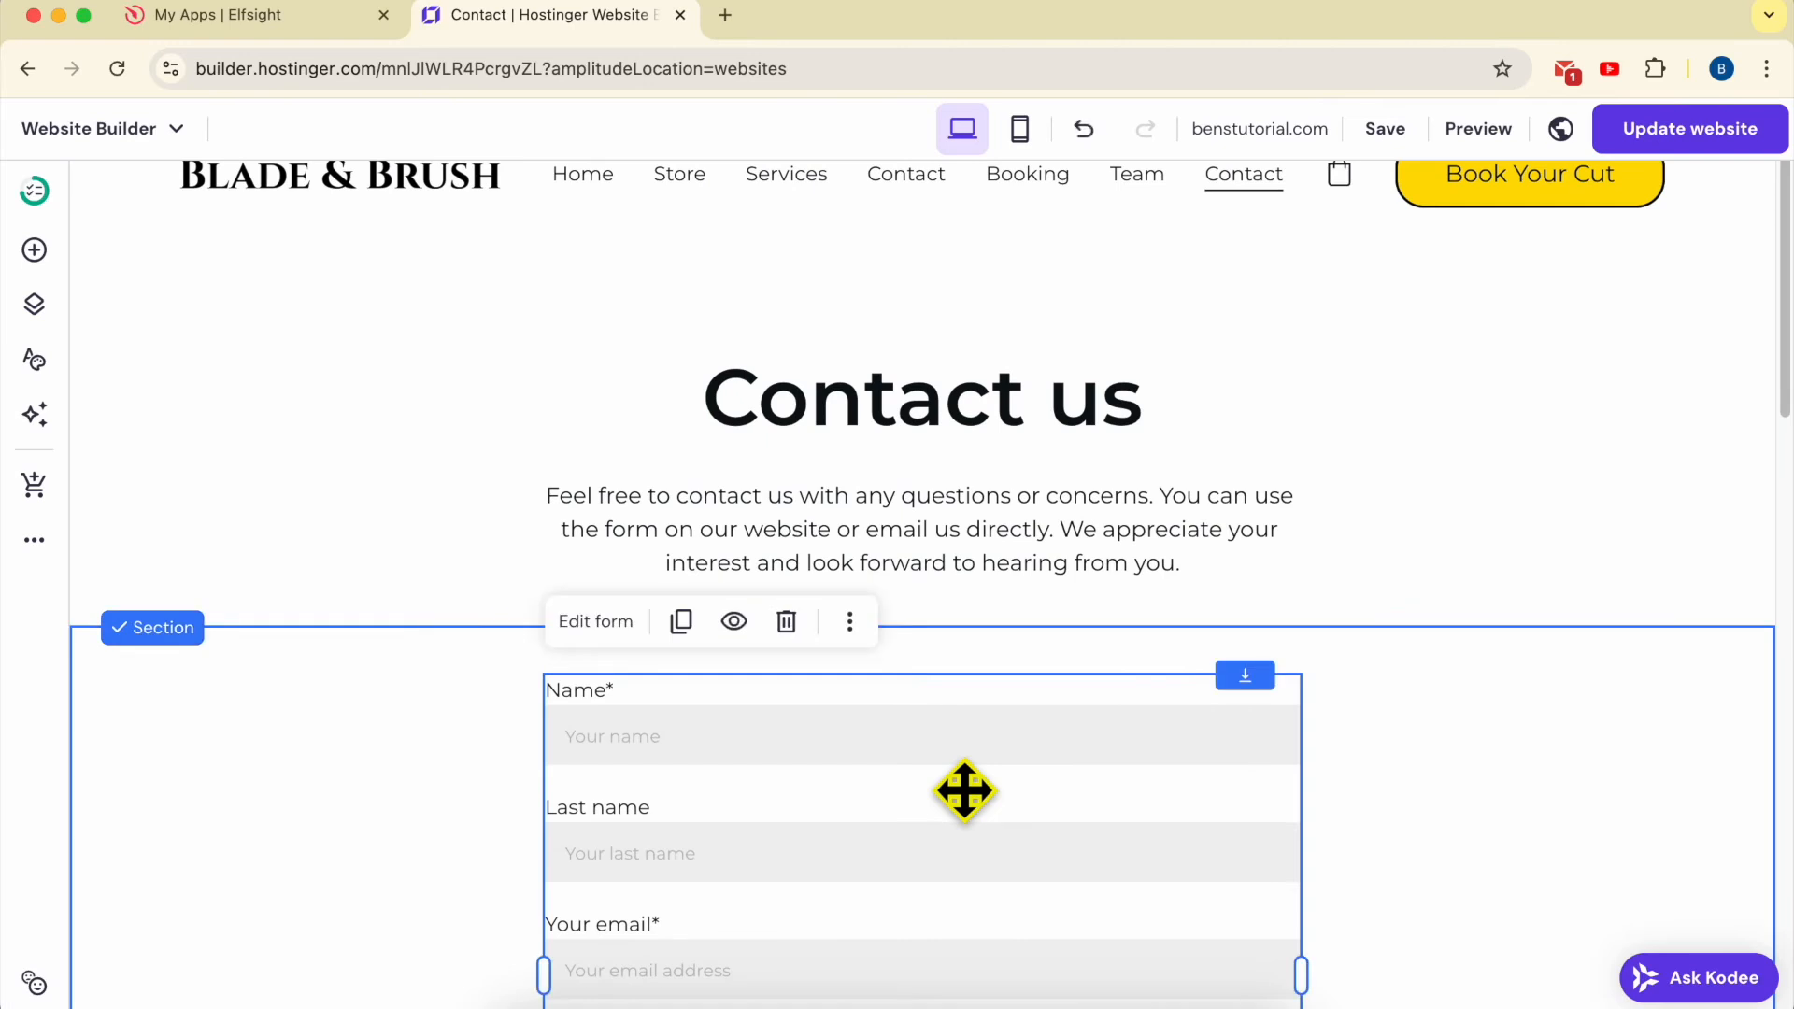
pyautogui.click(787, 622)
pyautogui.scroll(-2, 888, 729)
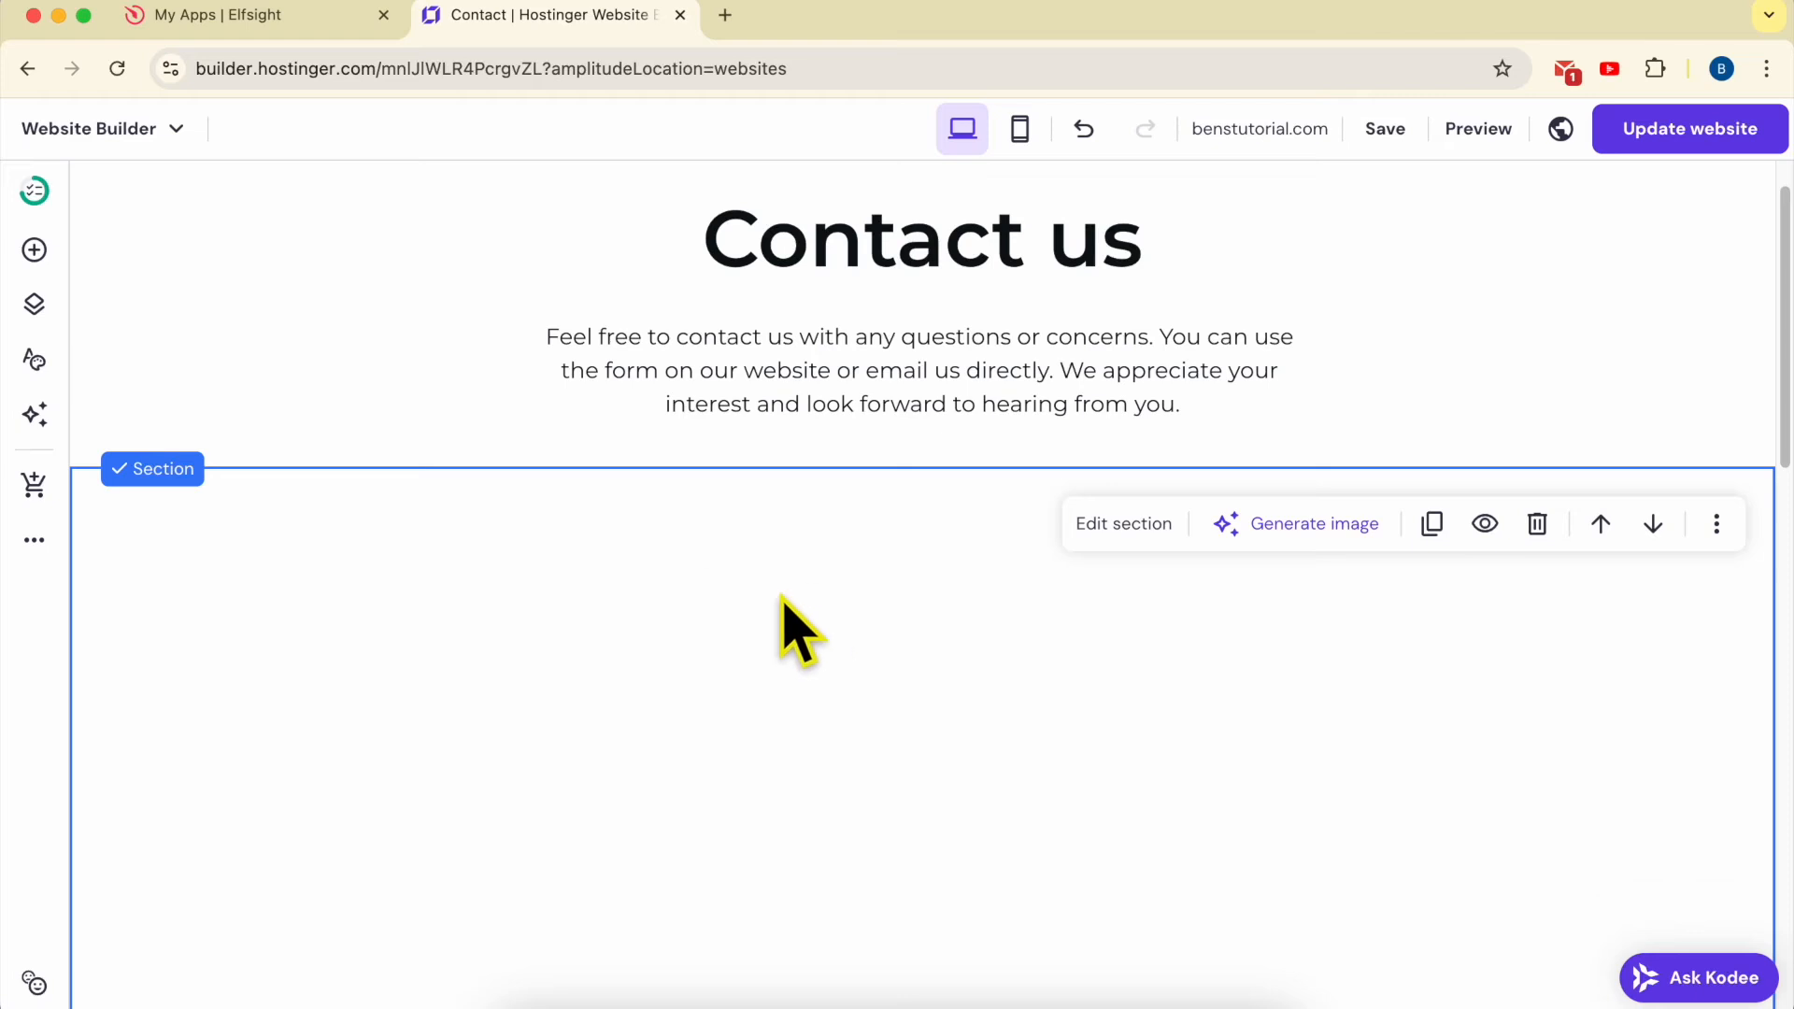
# Step: Place an Embed code element in the empty section below the Contact us text
pyautogui.click(34, 251)
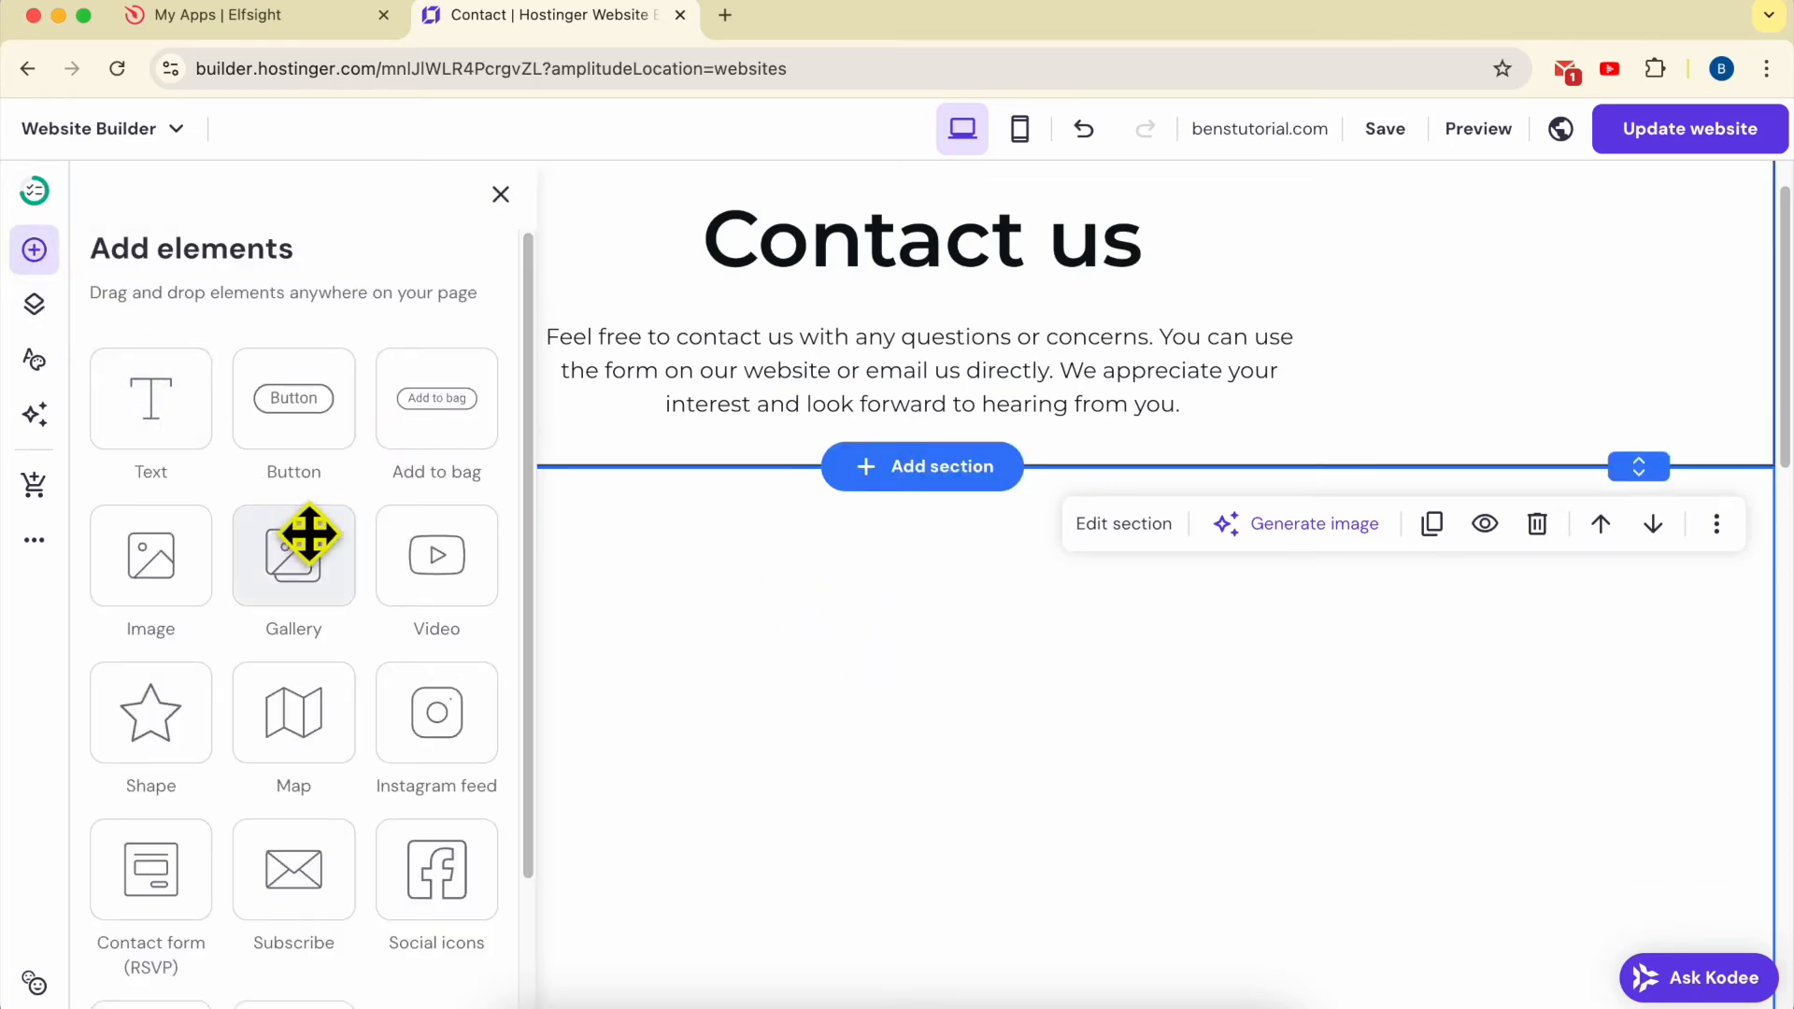
pyautogui.scroll(-3, 308, 719)
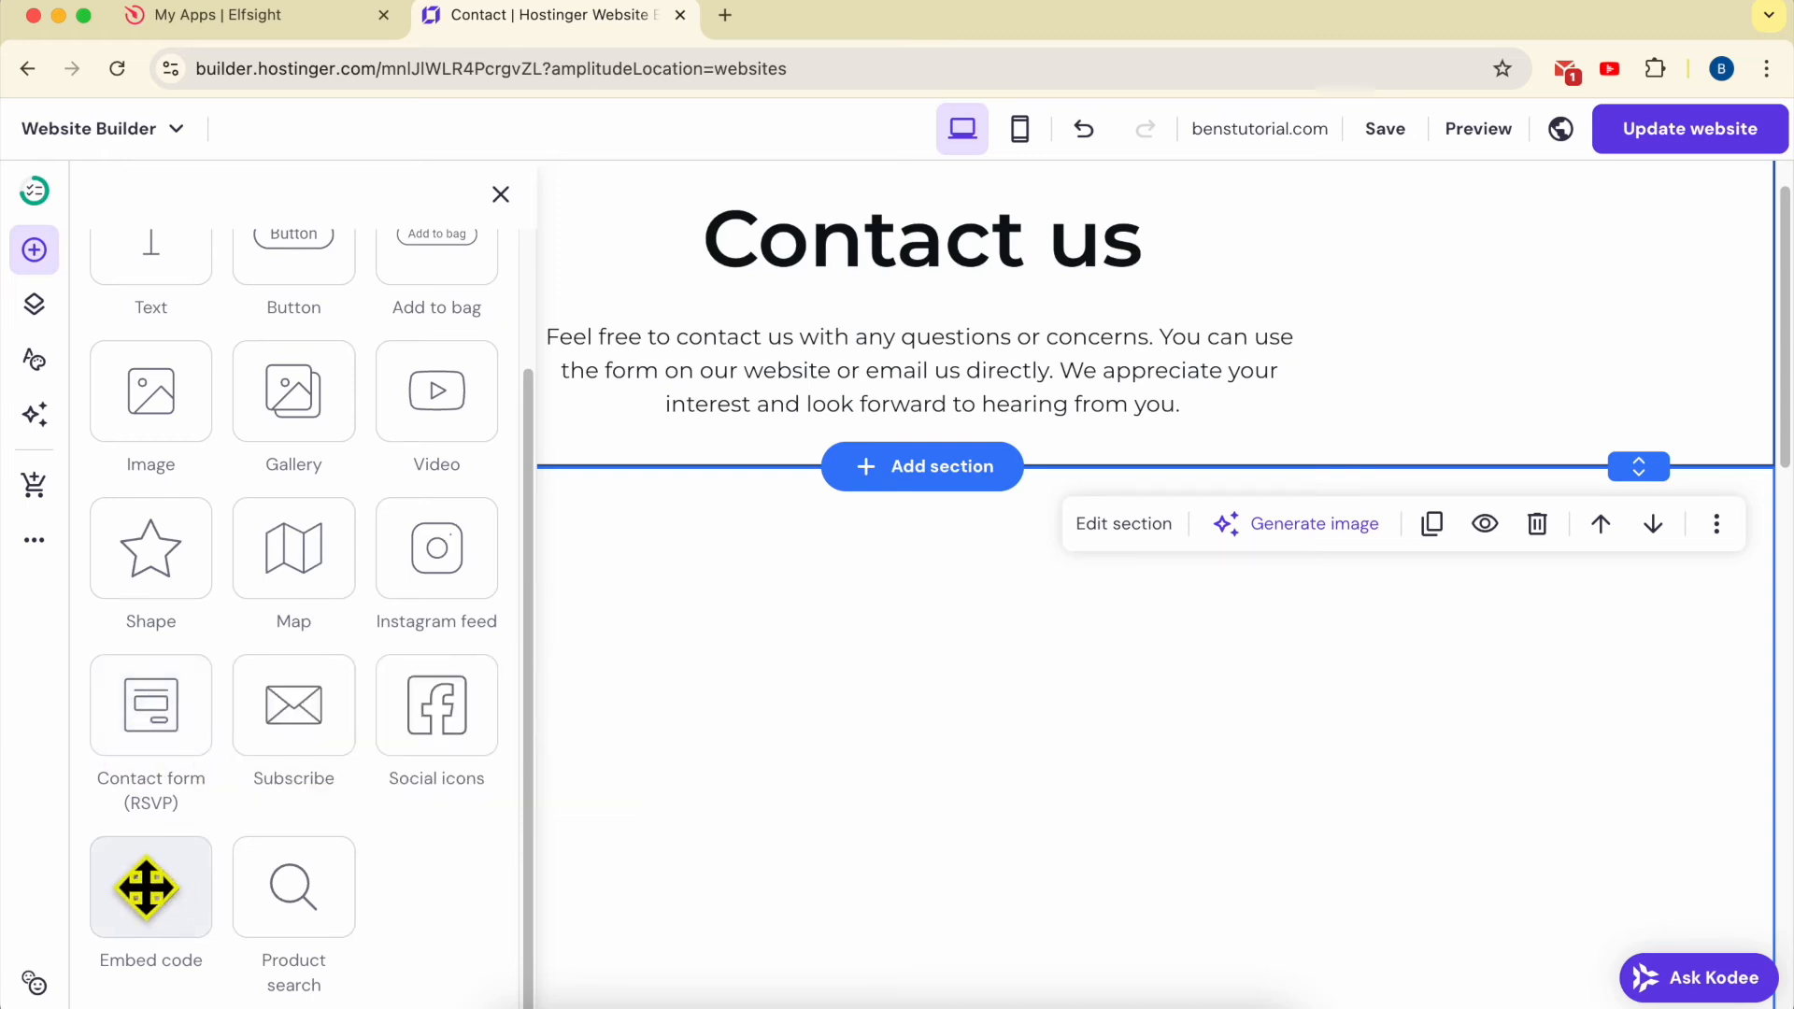
pyautogui.moveTo(147, 887); pyautogui.dragTo(934, 728)
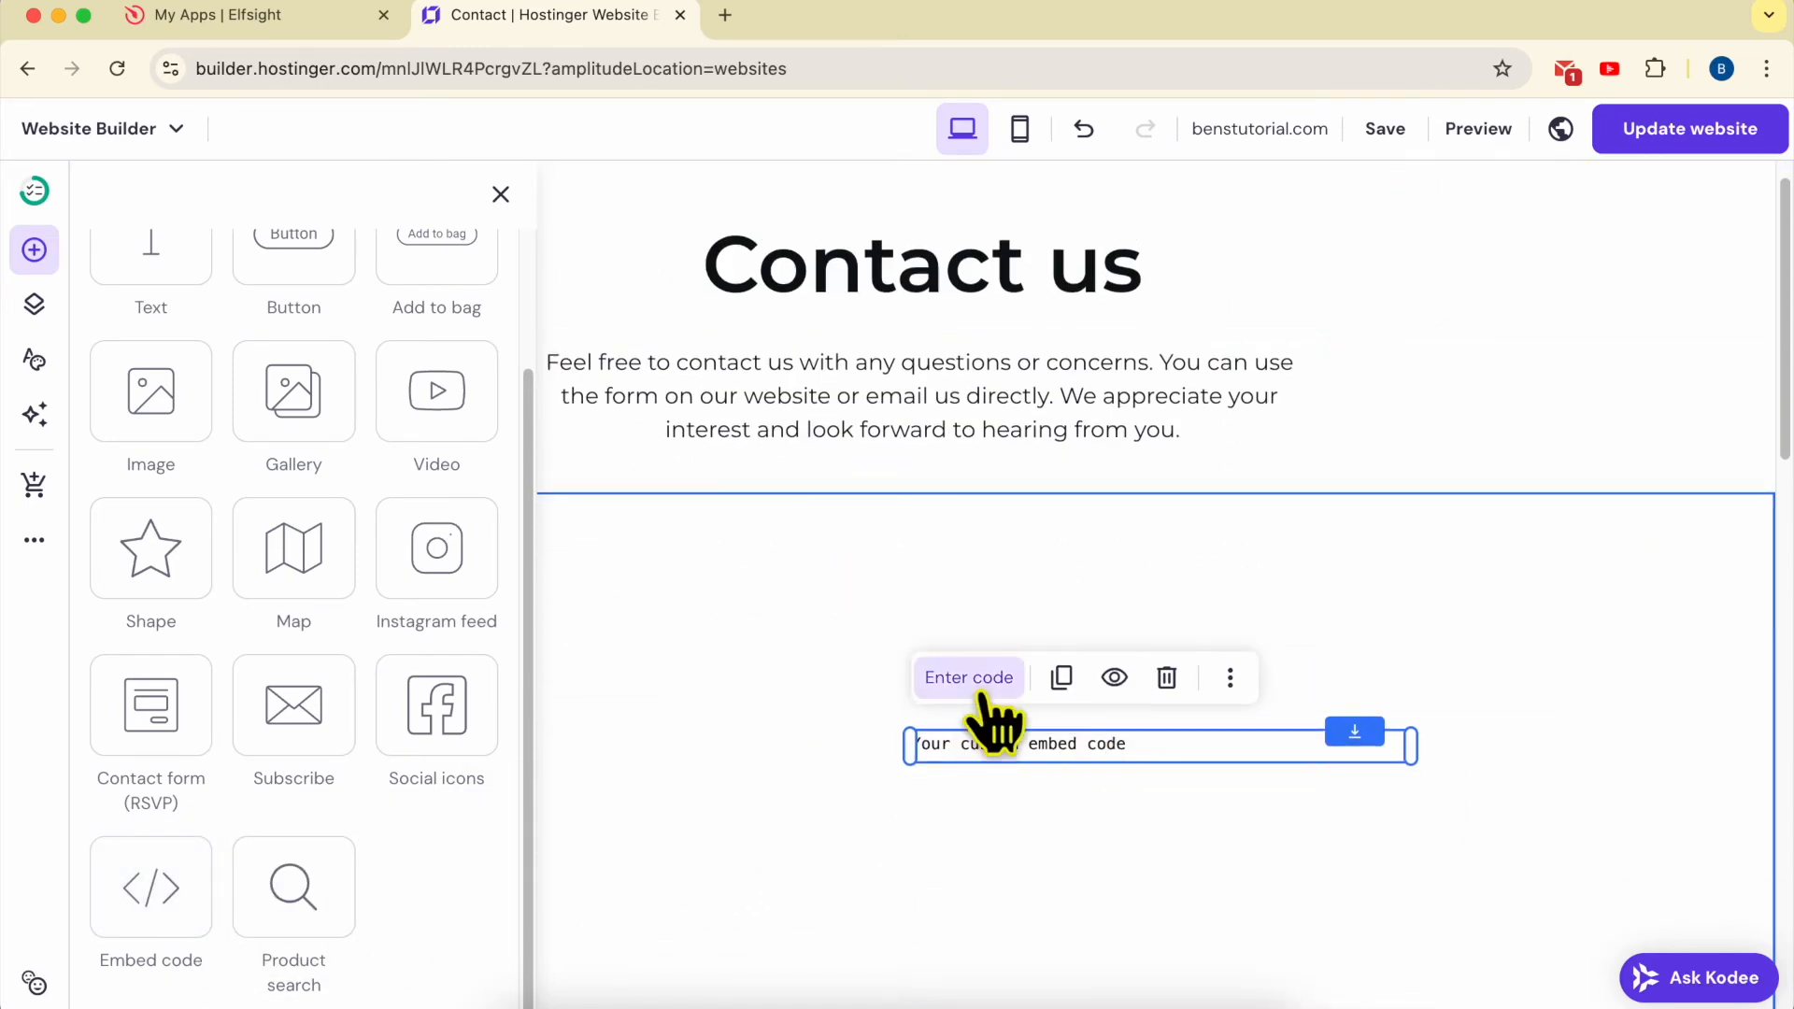
# Step: Replace the Embed code element's placeholder with the copied Elfsight Contact Form code and embed it
pyautogui.click(969, 677)
pyautogui.press('super+a')
pyautogui.press('BackSpace')
pyautogui.rightClick(1439, 475)
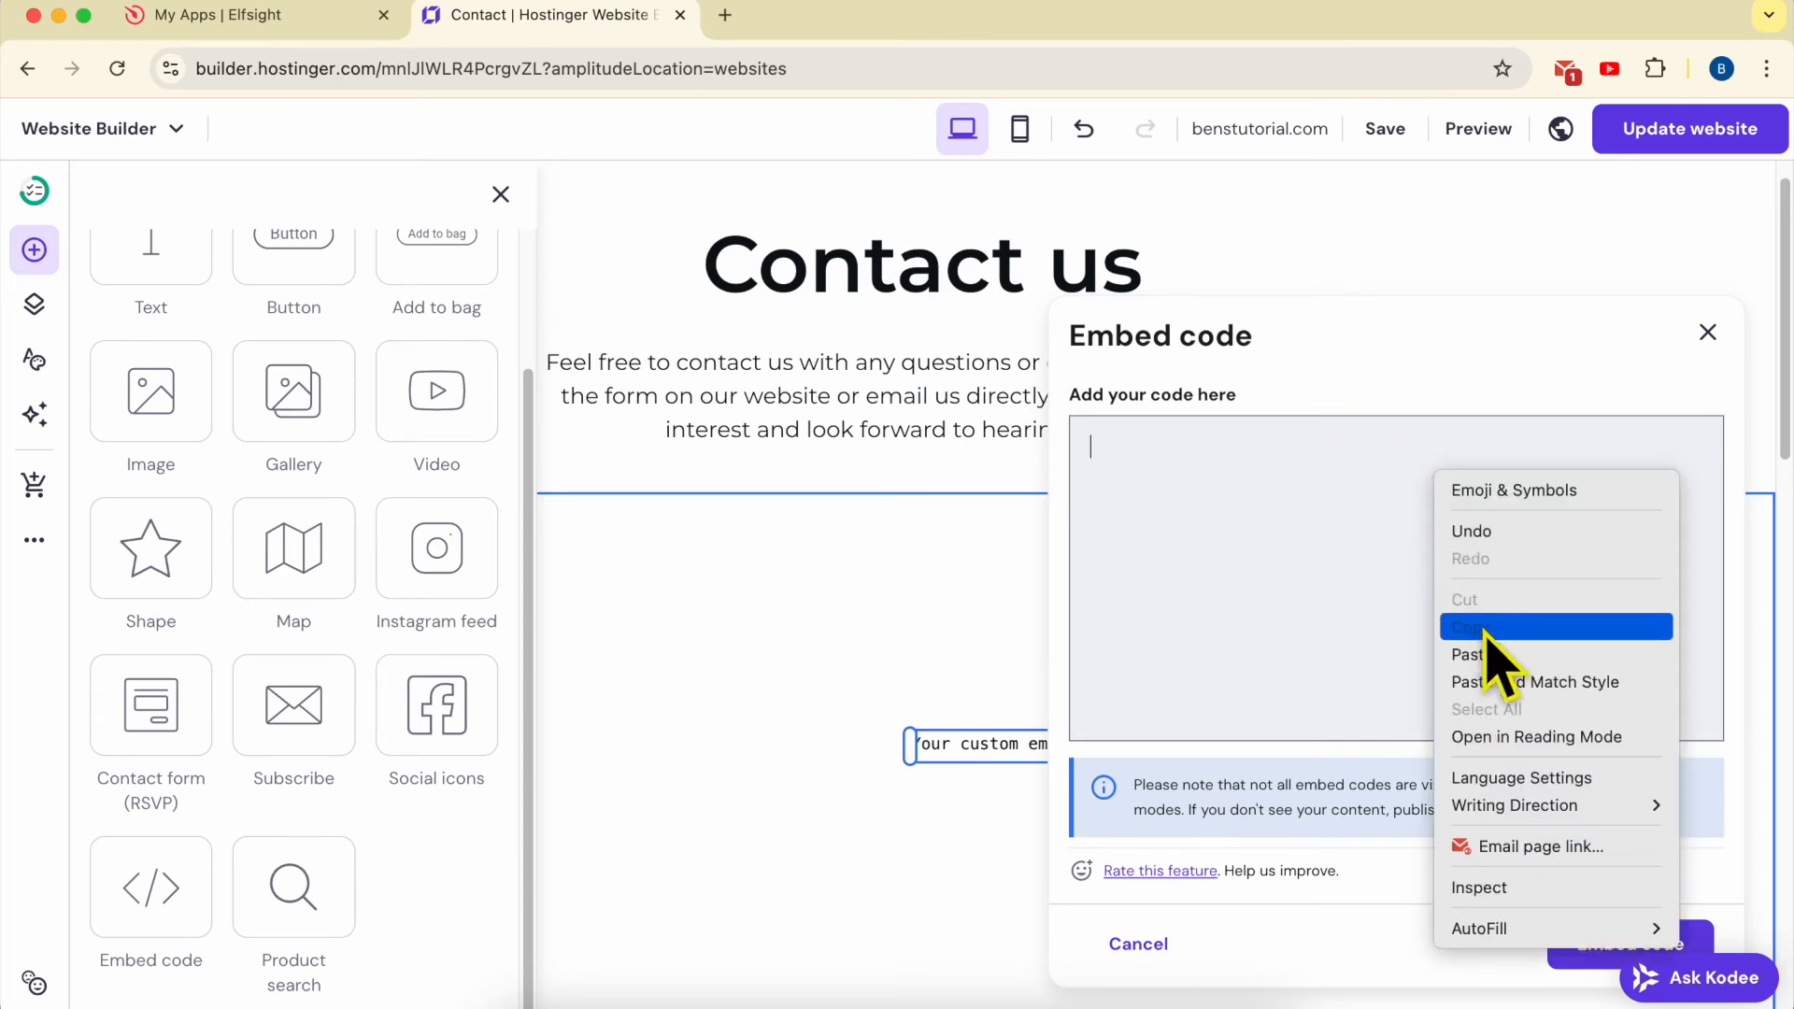
pyautogui.click(1531, 661)
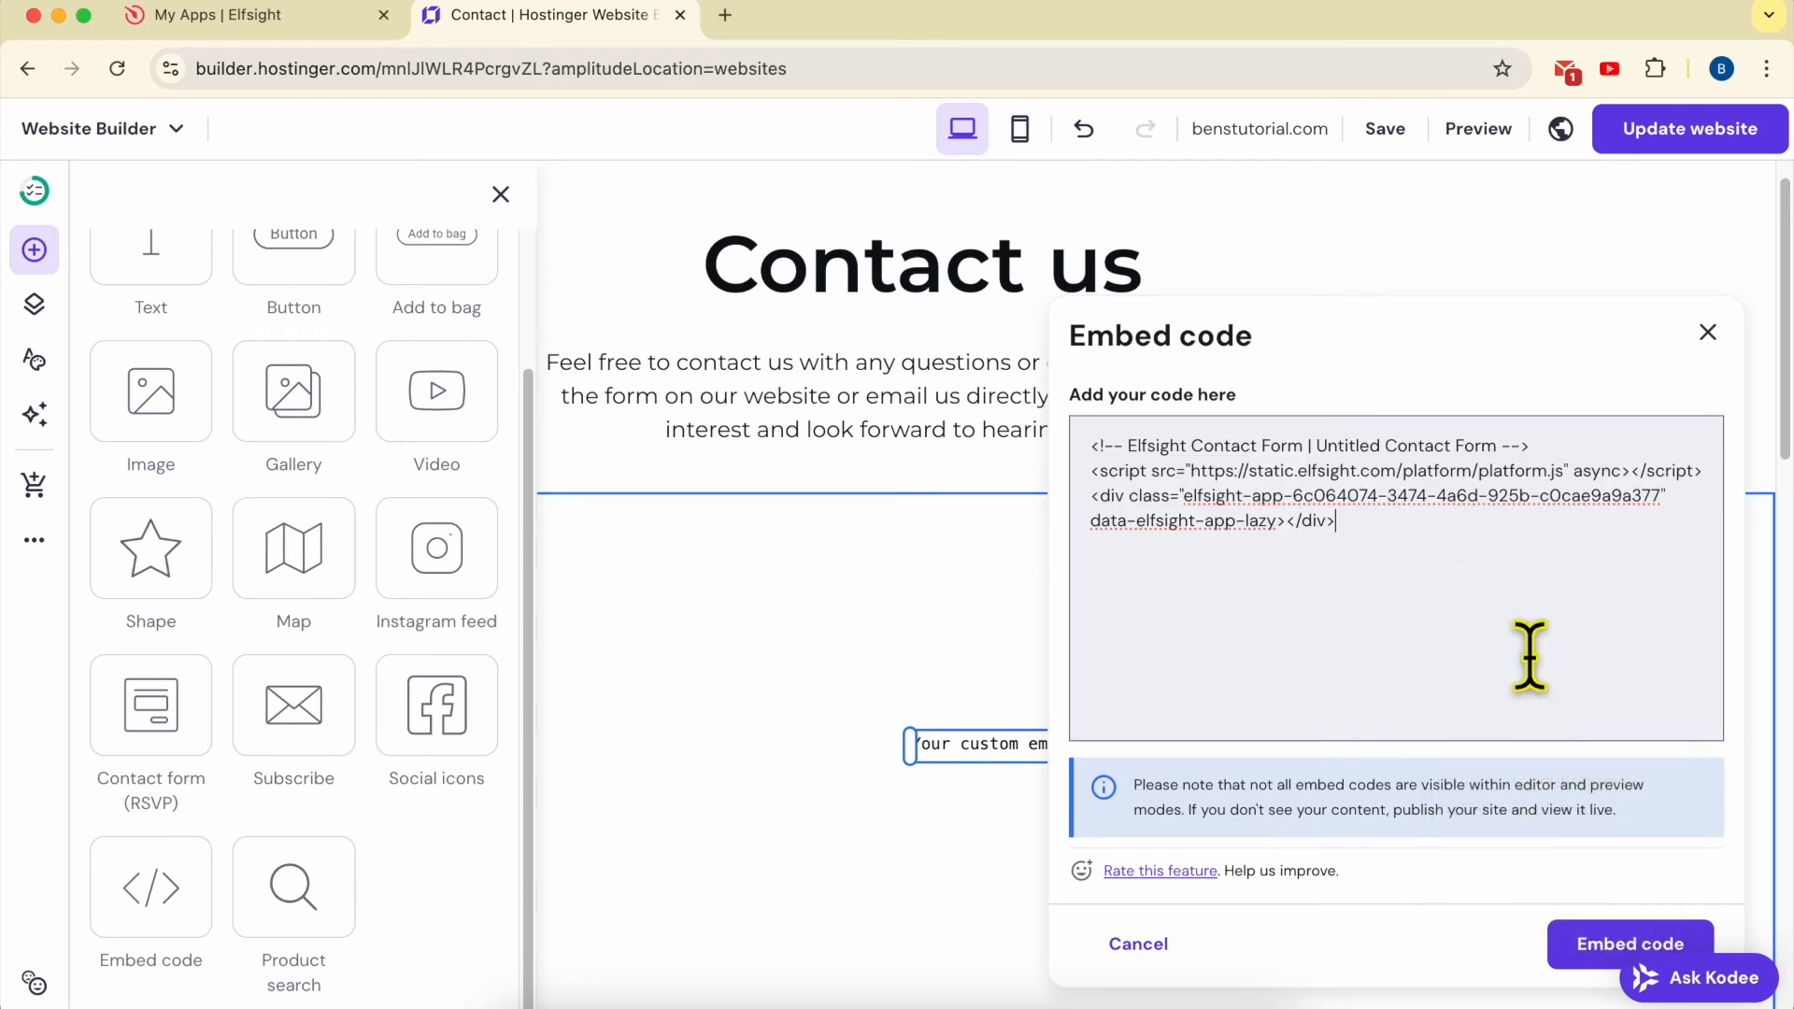
pyautogui.click(1579, 945)
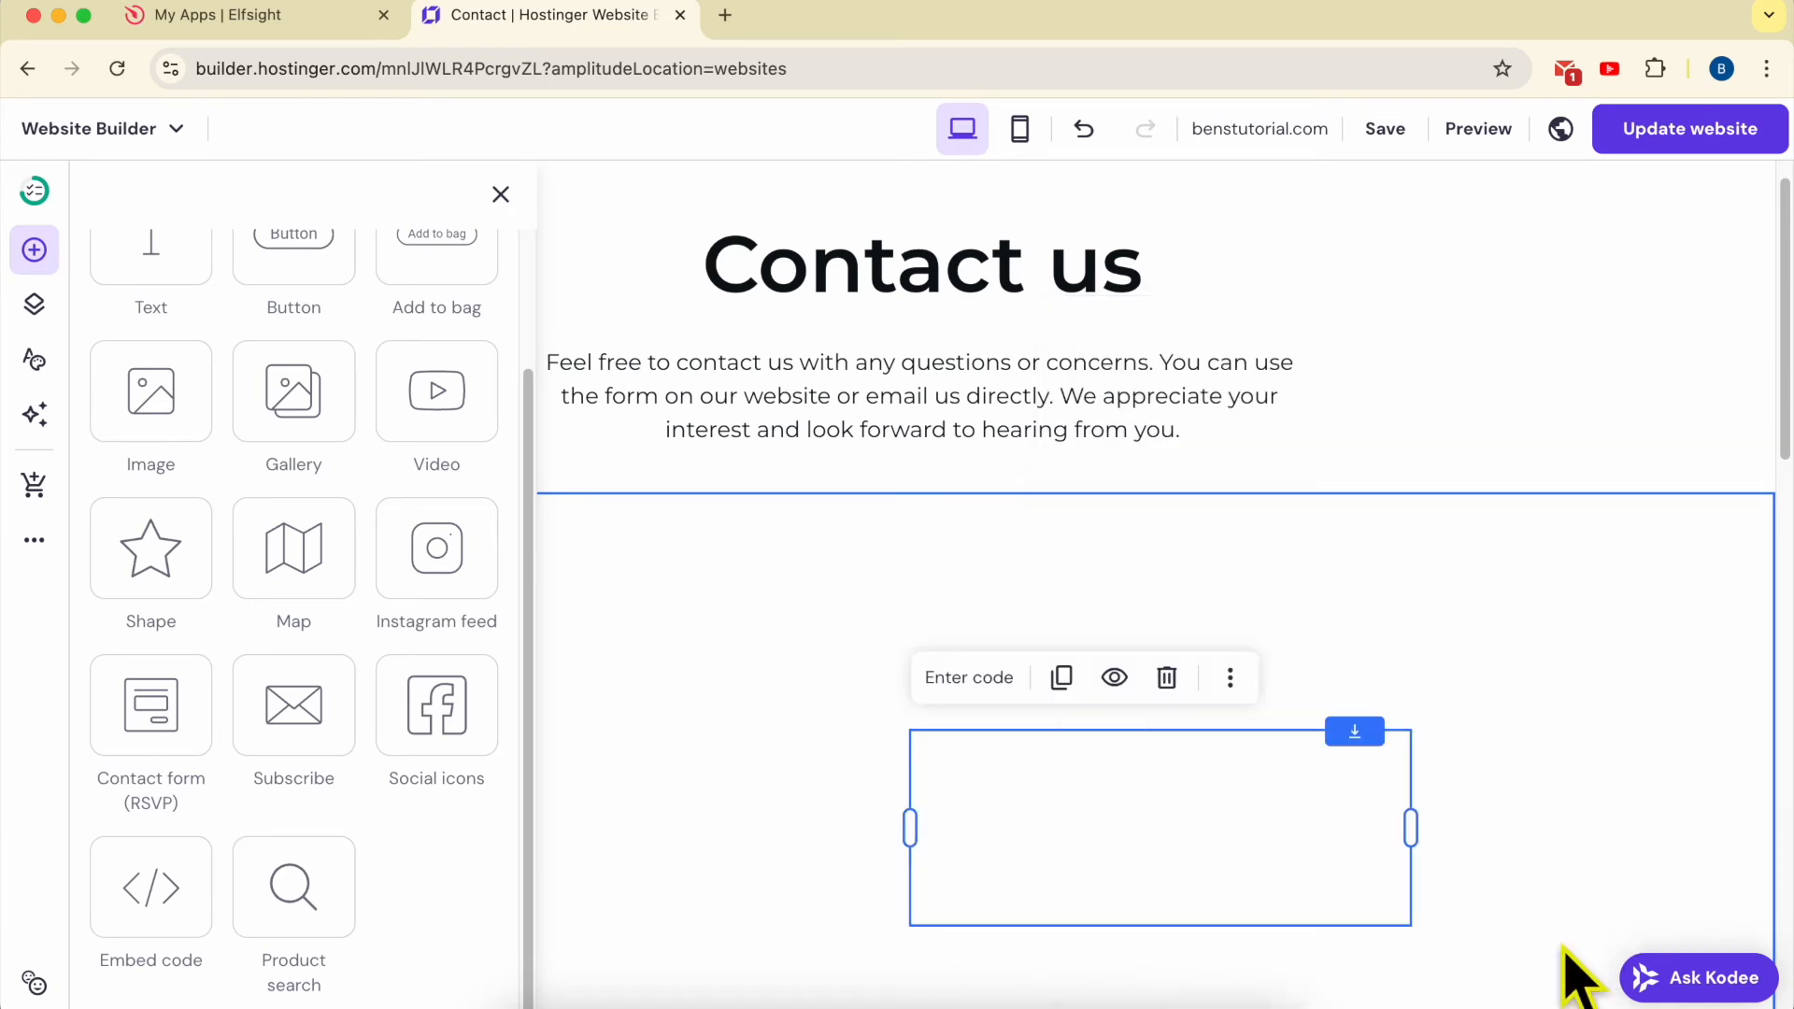
# Step: Move the embedded form to the top of its section and widen it so it sits centered beneath the Contact us text
pyautogui.click(1499, 703)
pyautogui.click(1243, 850)
pyautogui.moveTo(1242, 850); pyautogui.dragTo(874, 692)
pyautogui.moveTo(1061, 937); pyautogui.dragTo(1287, 917)
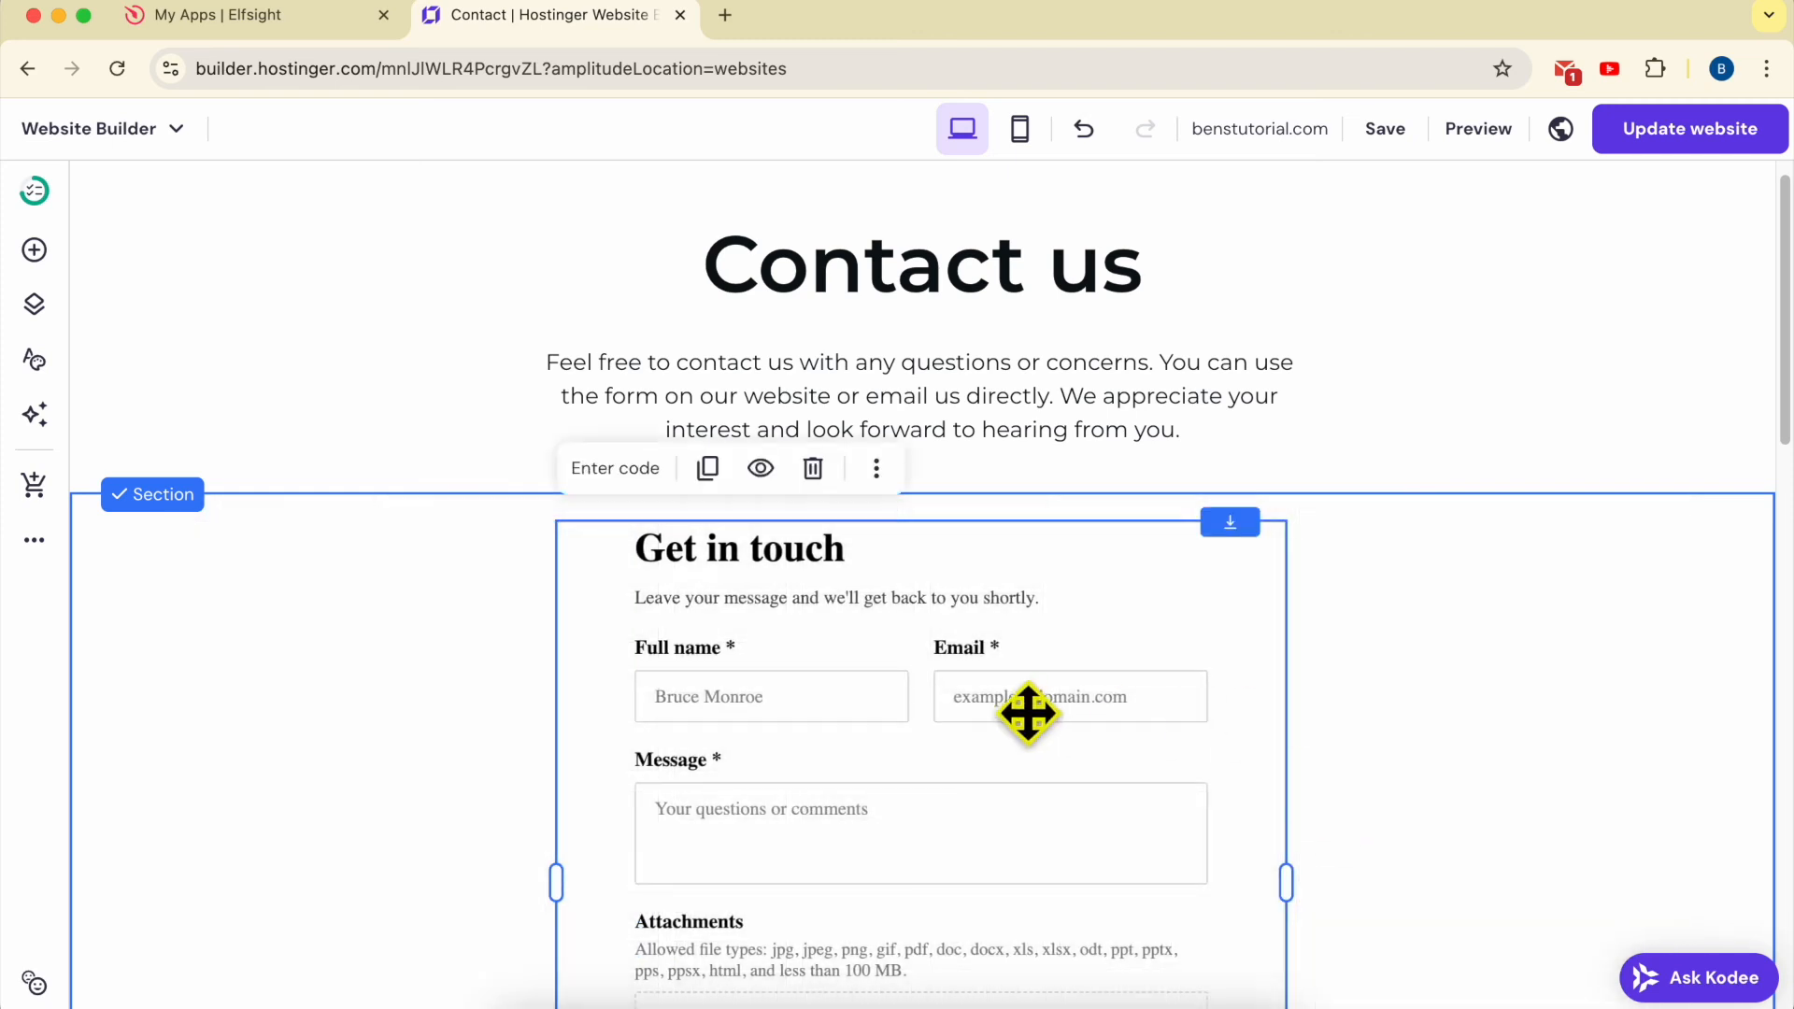
pyautogui.scroll(-4, 973, 705)
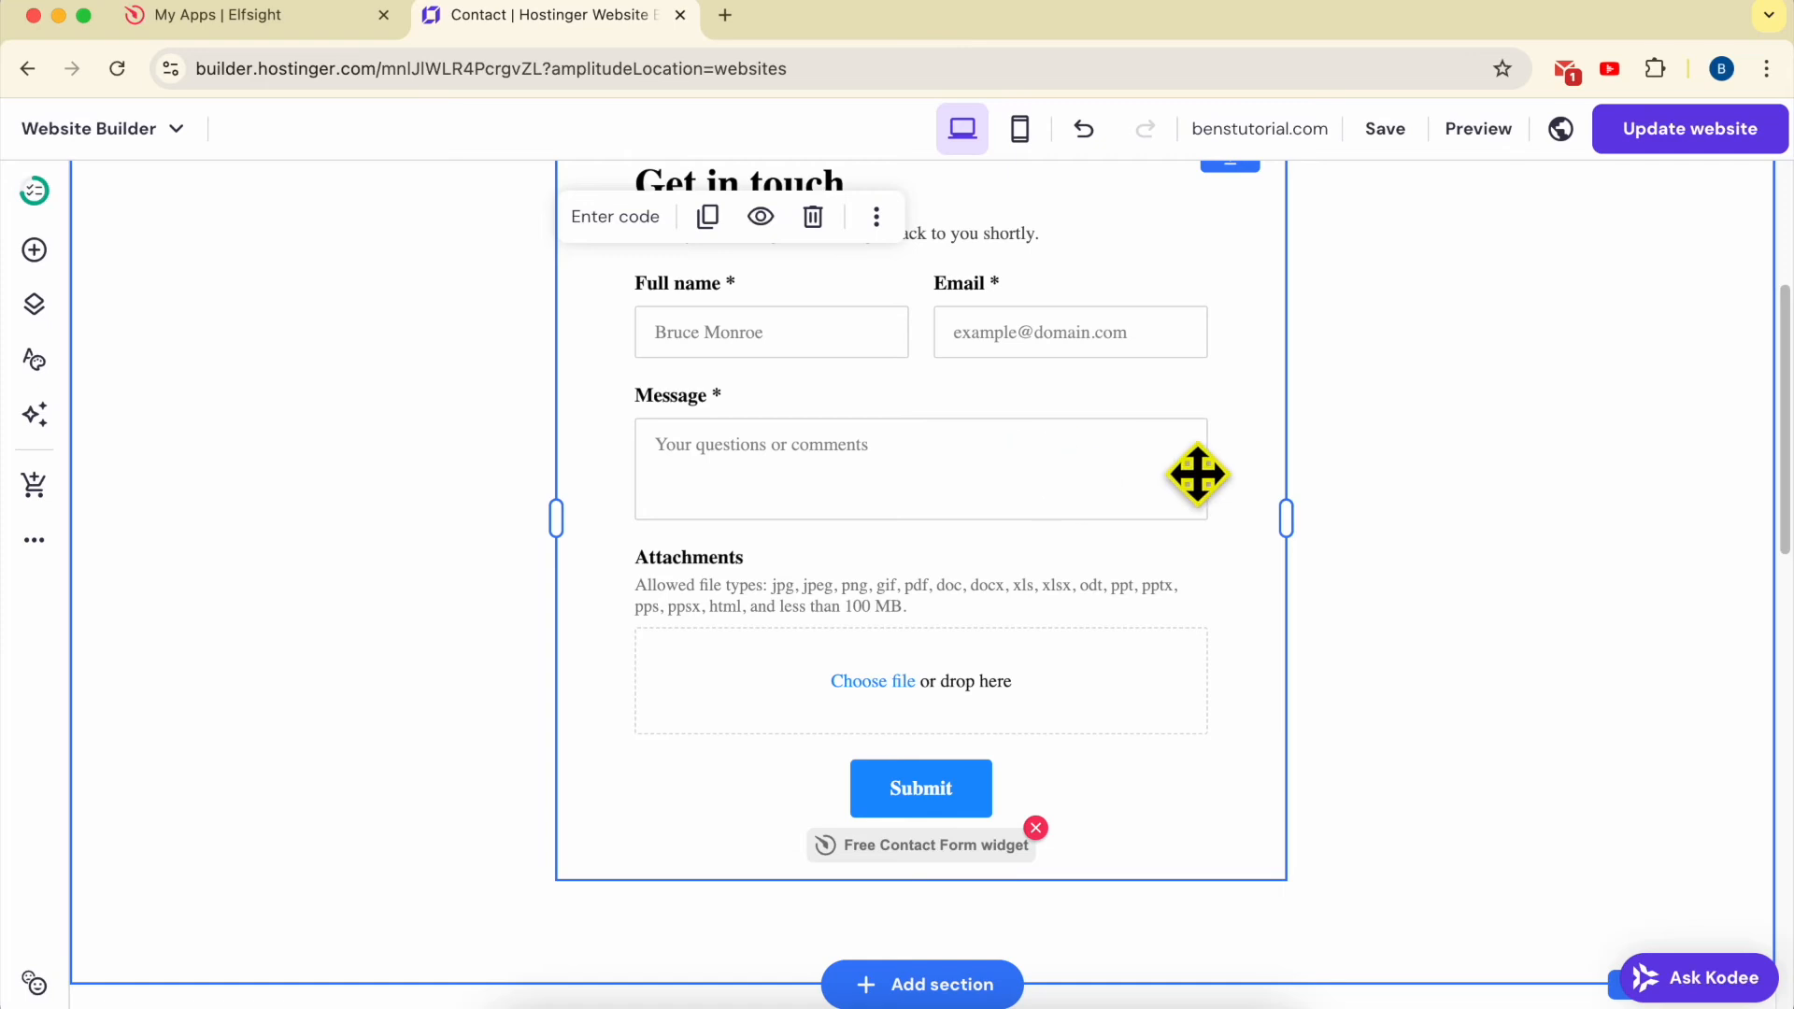
# Step: Publish the website update and view the Get in touch form on the live site's new Contact page
pyautogui.click(1702, 136)
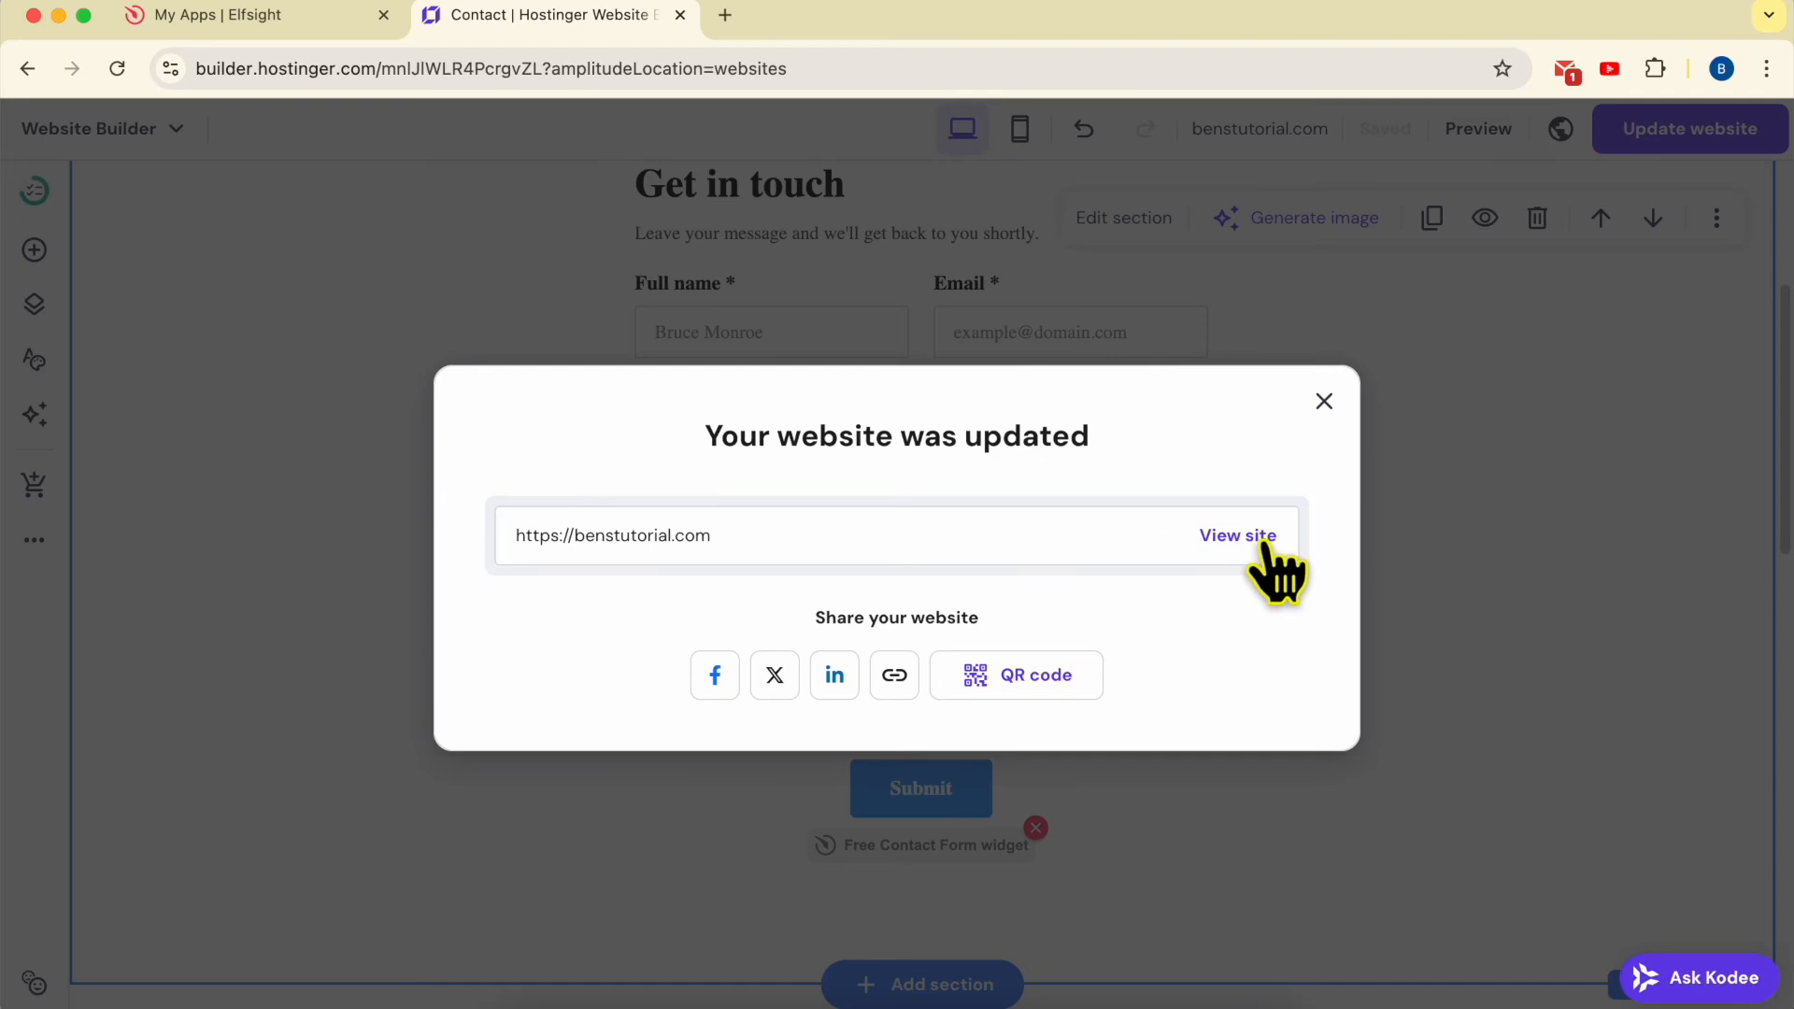
pyautogui.click(1238, 537)
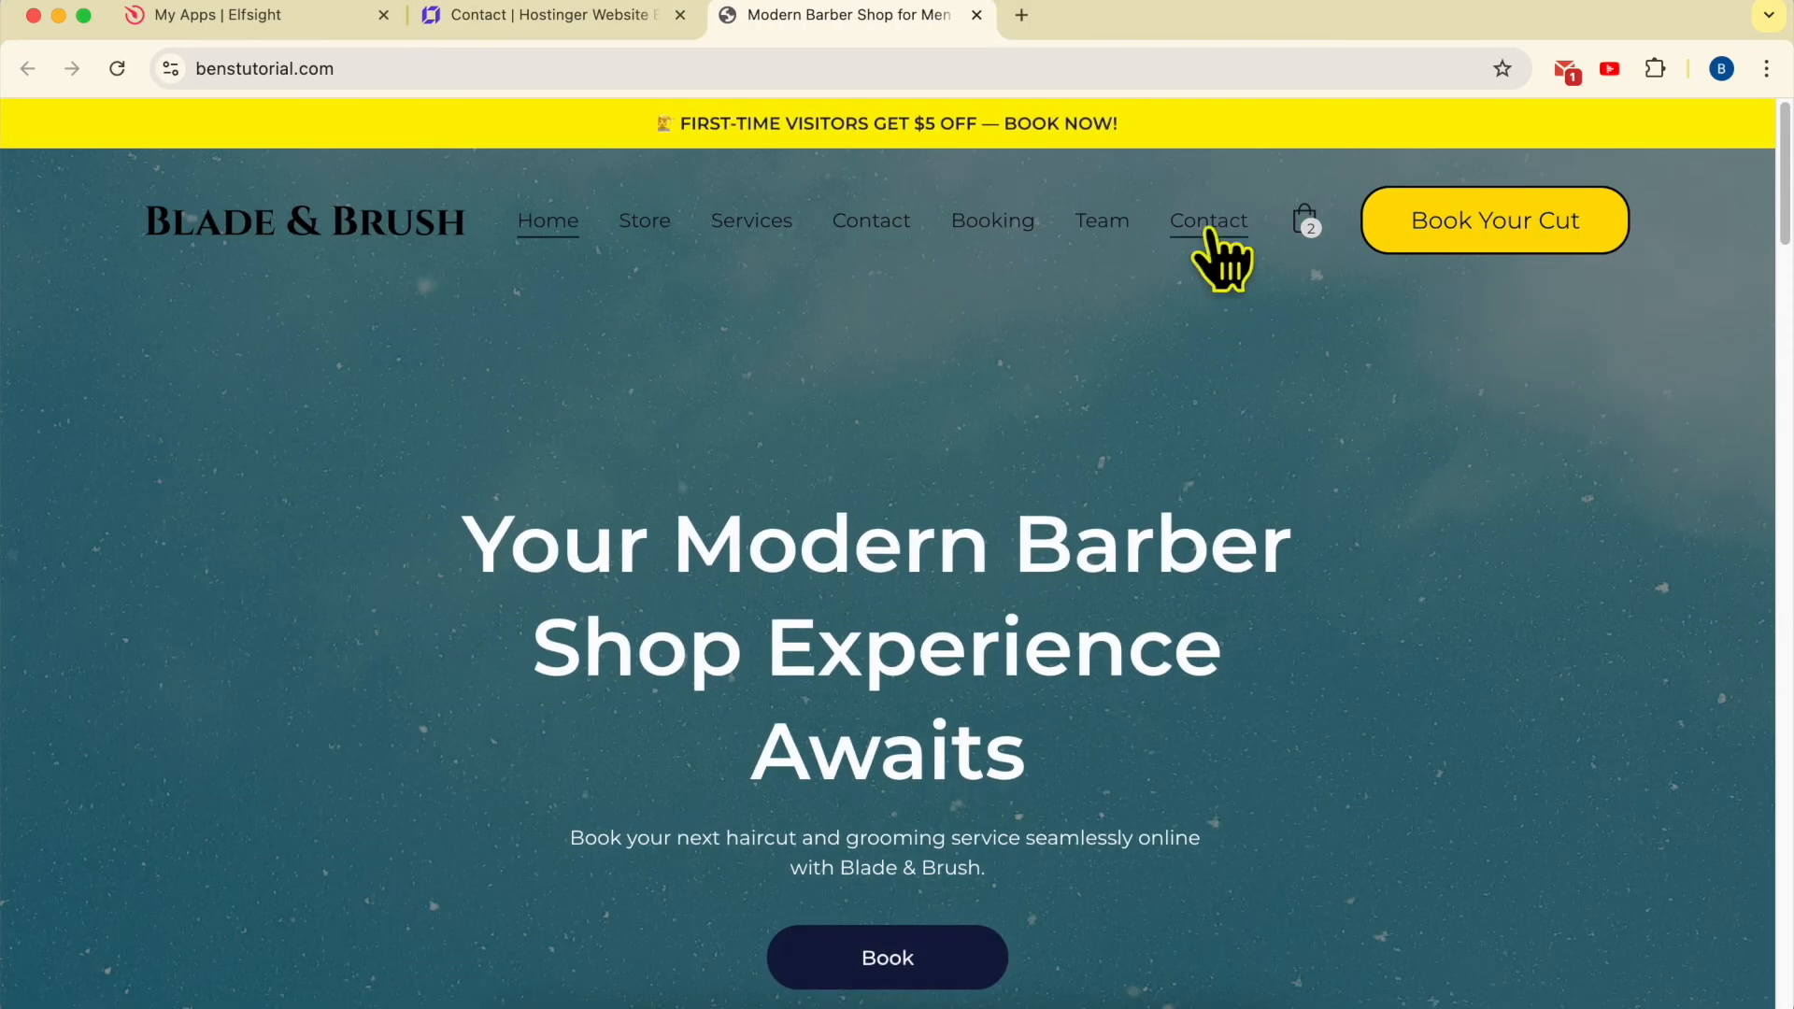
pyautogui.click(1207, 223)
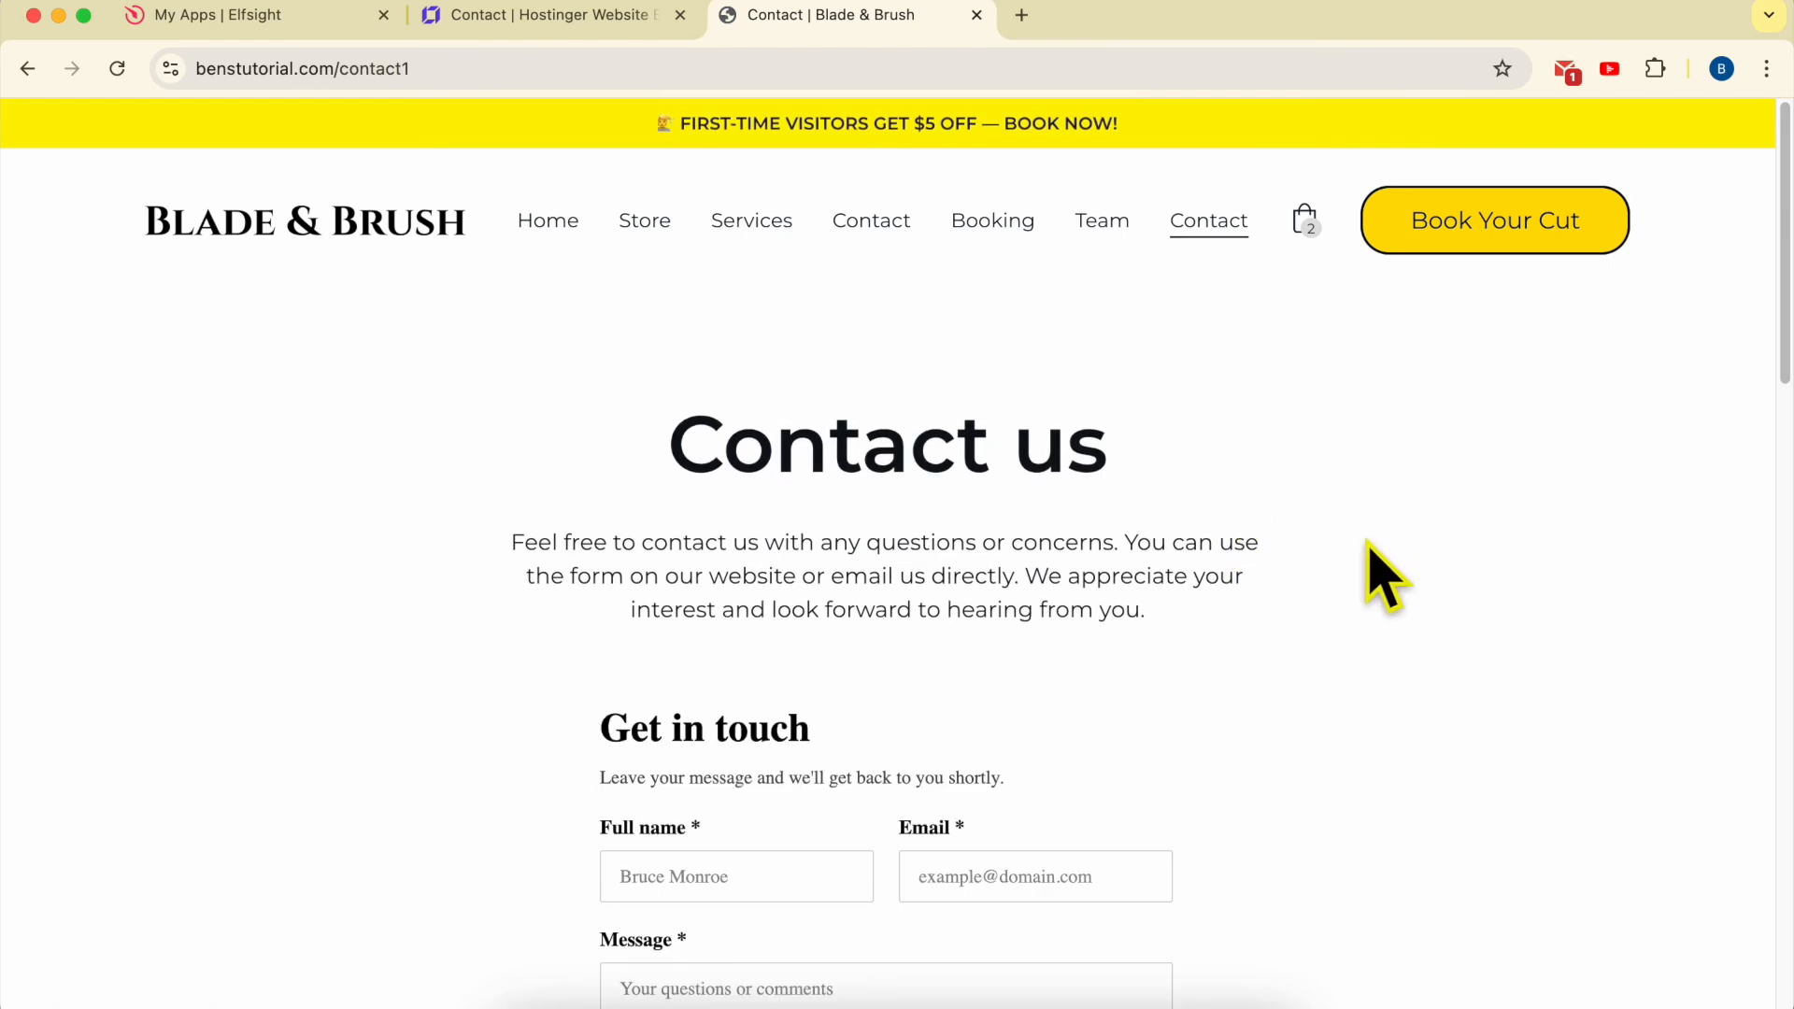
pyautogui.scroll(-5, 909, 572)
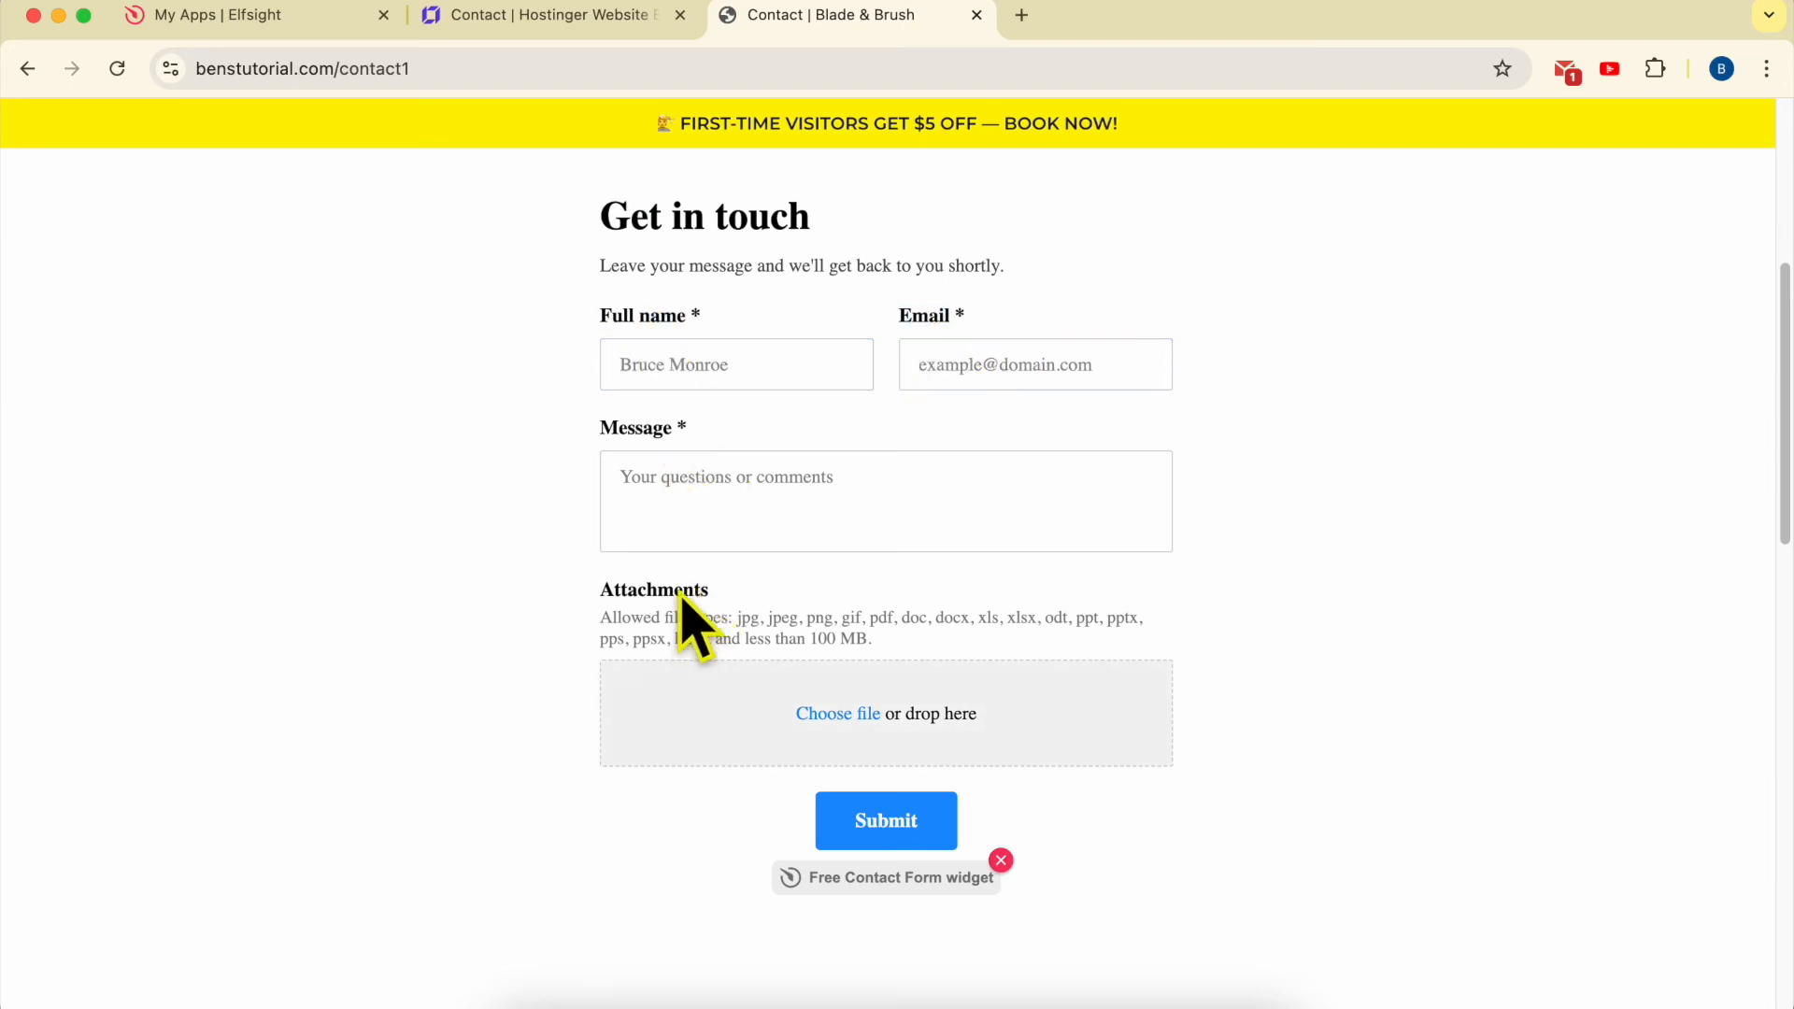
# Step: Fill in the live form with a name, an email address and the message "this is my test message"
pyautogui.click(816, 681)
pyautogui.press('Escape')
pyautogui.click(719, 376)
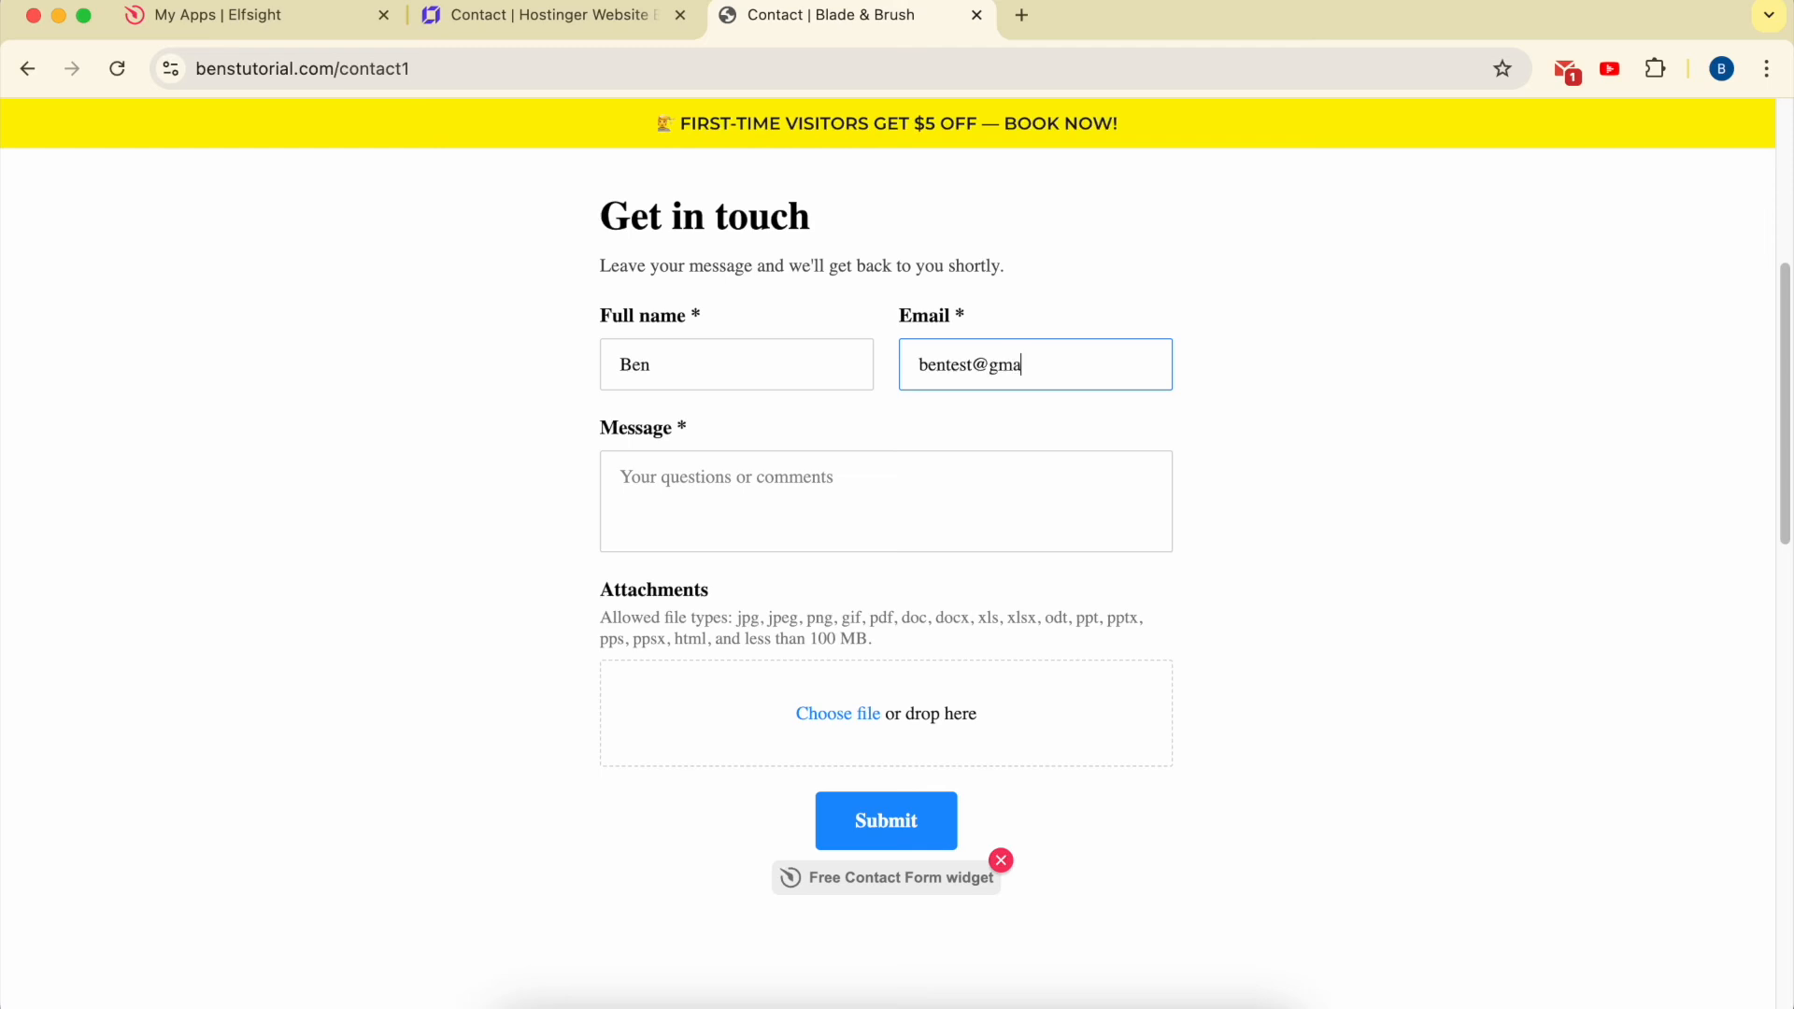
pyautogui.click(732, 467)
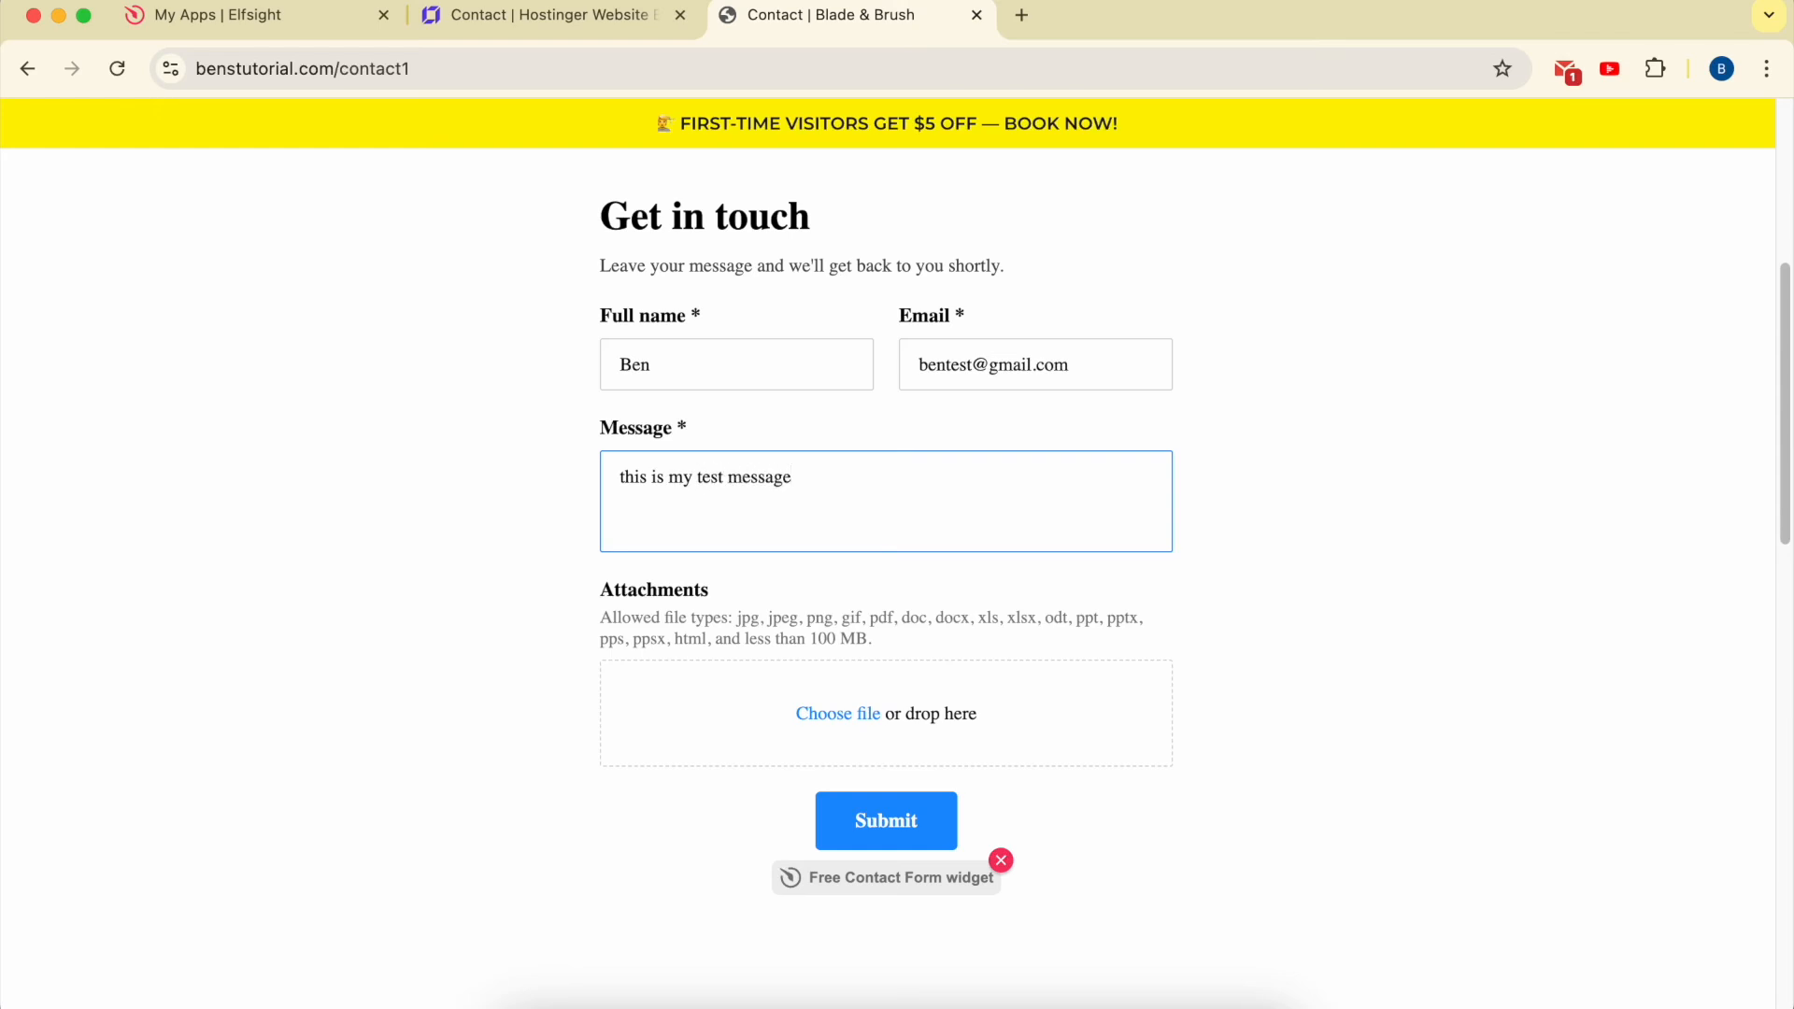
# Step: Attach "How to hostinger website builder (3).png" from Downloads to the form and submit it
pyautogui.click(849, 717)
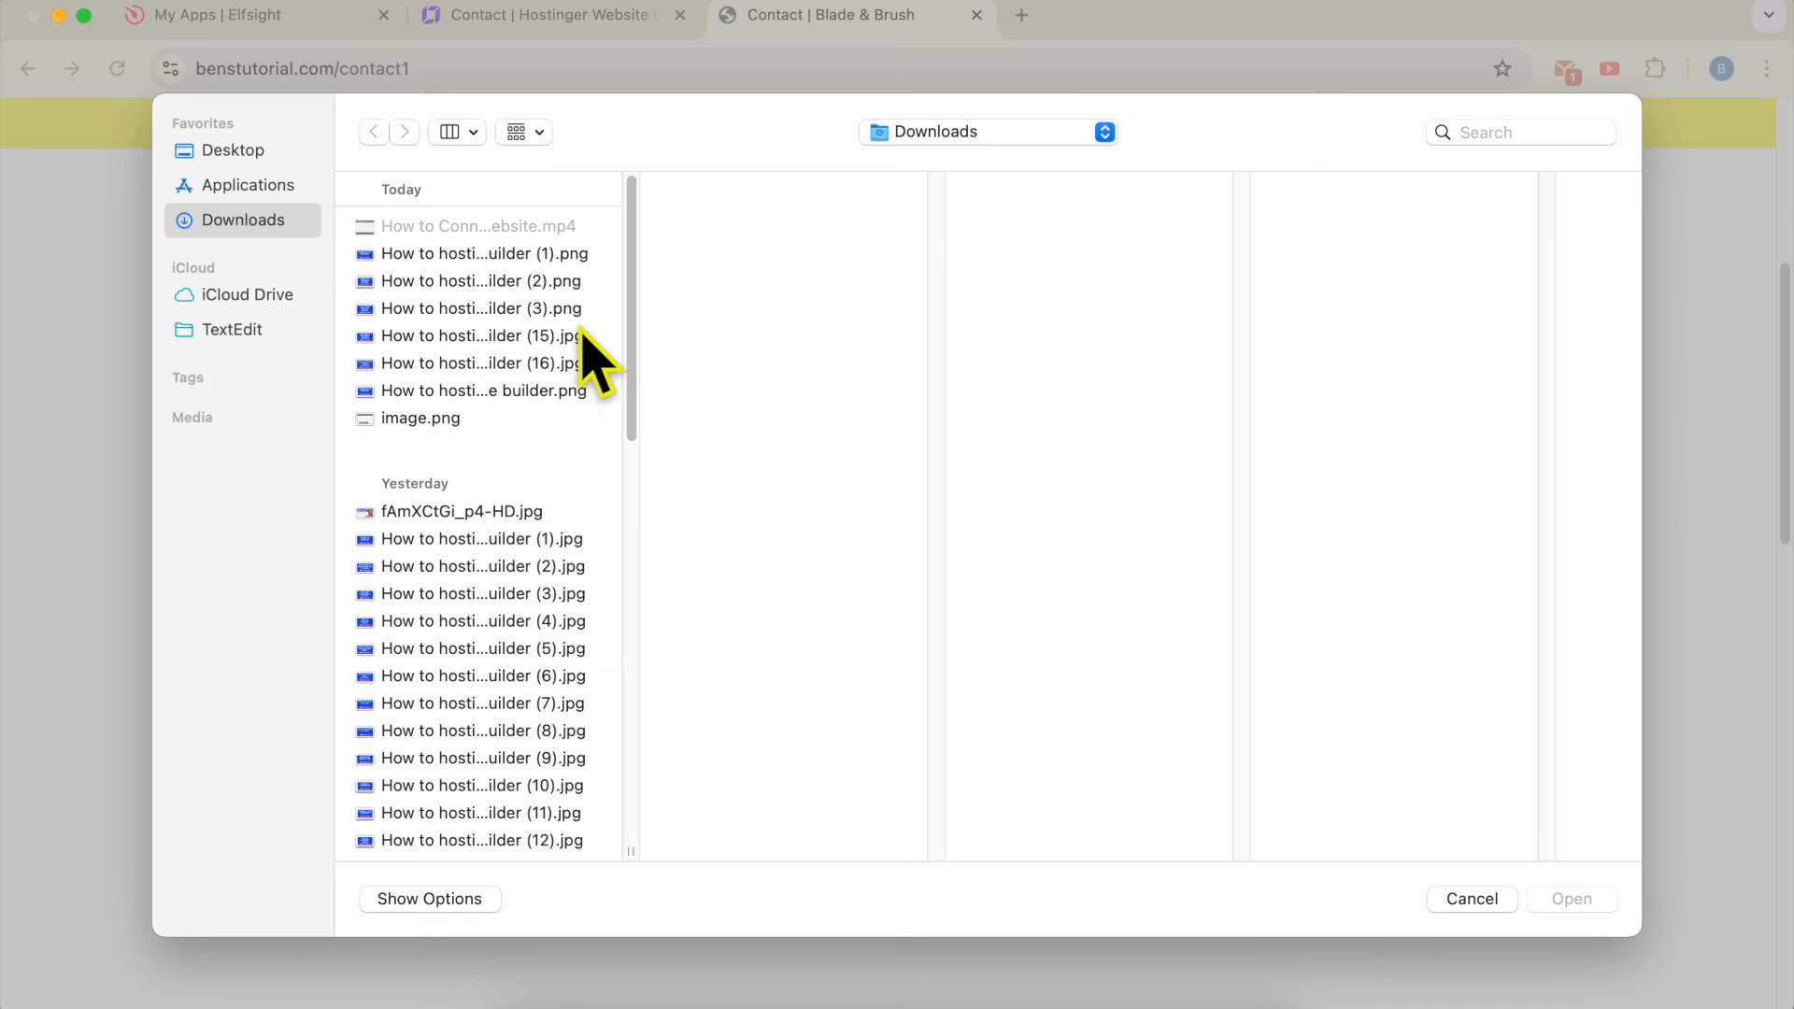
pyautogui.click(553, 363)
pyautogui.click(561, 310)
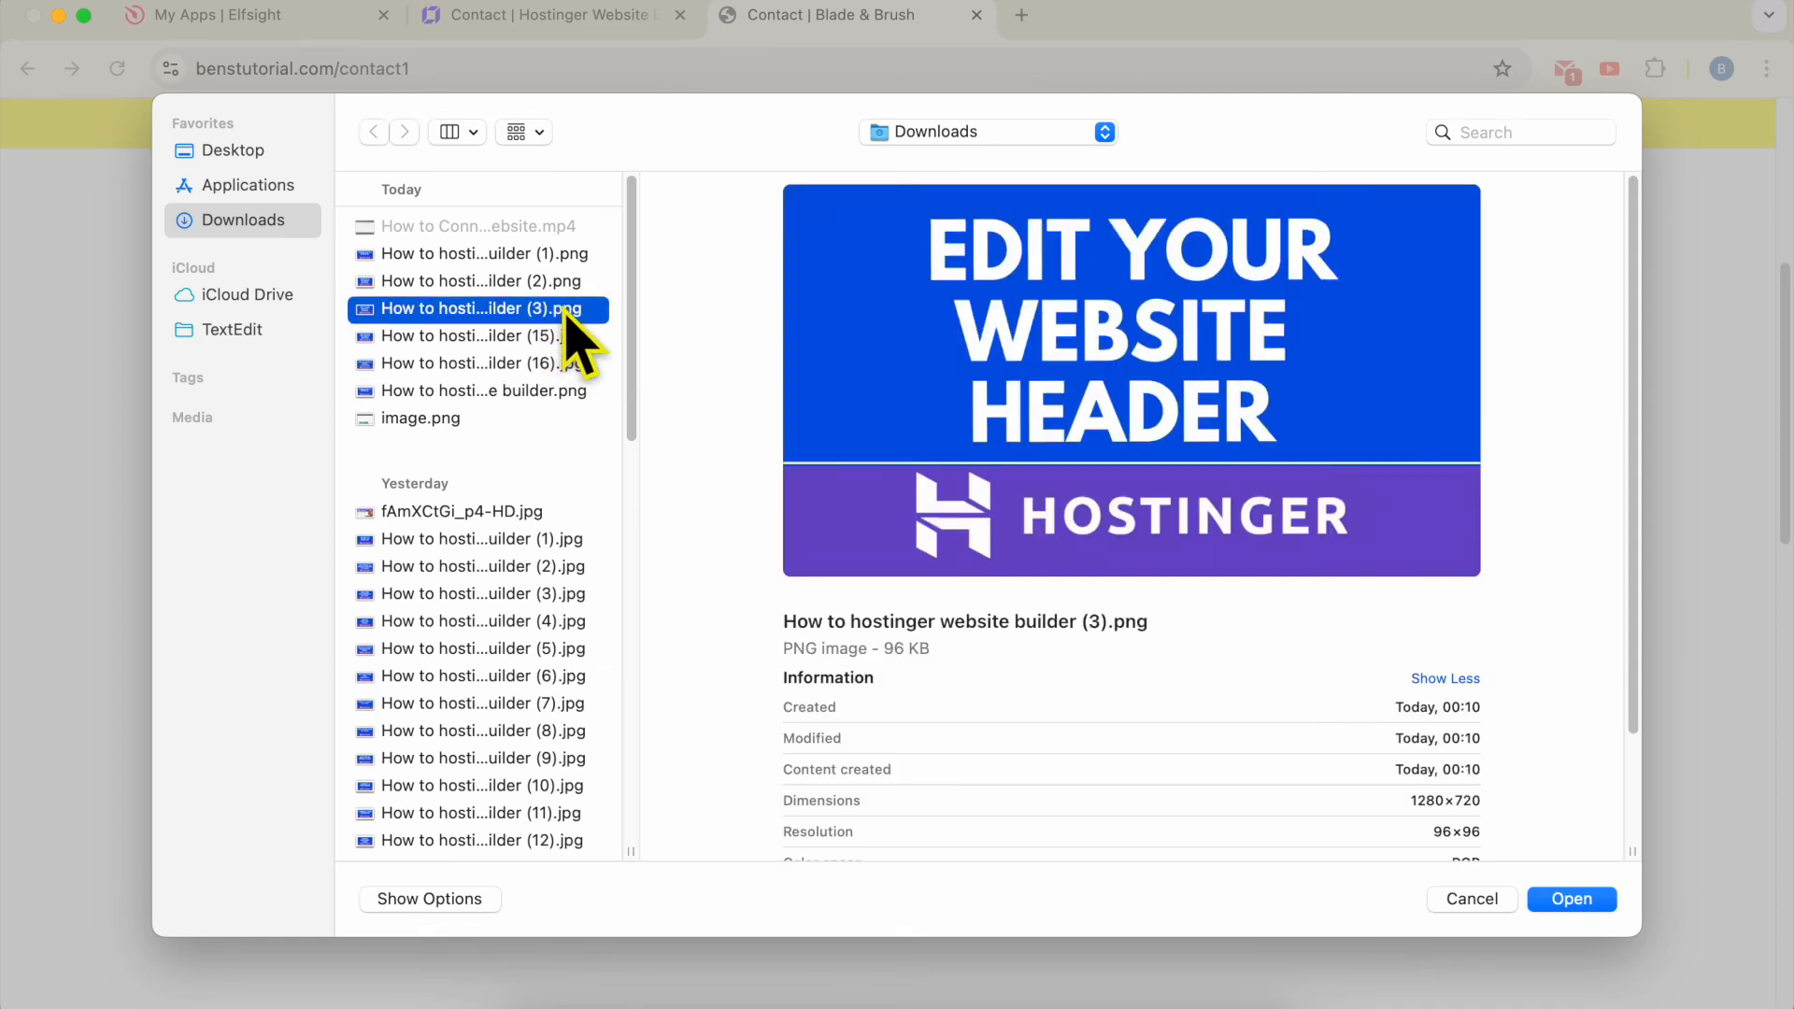
pyautogui.doubleClick(564, 311)
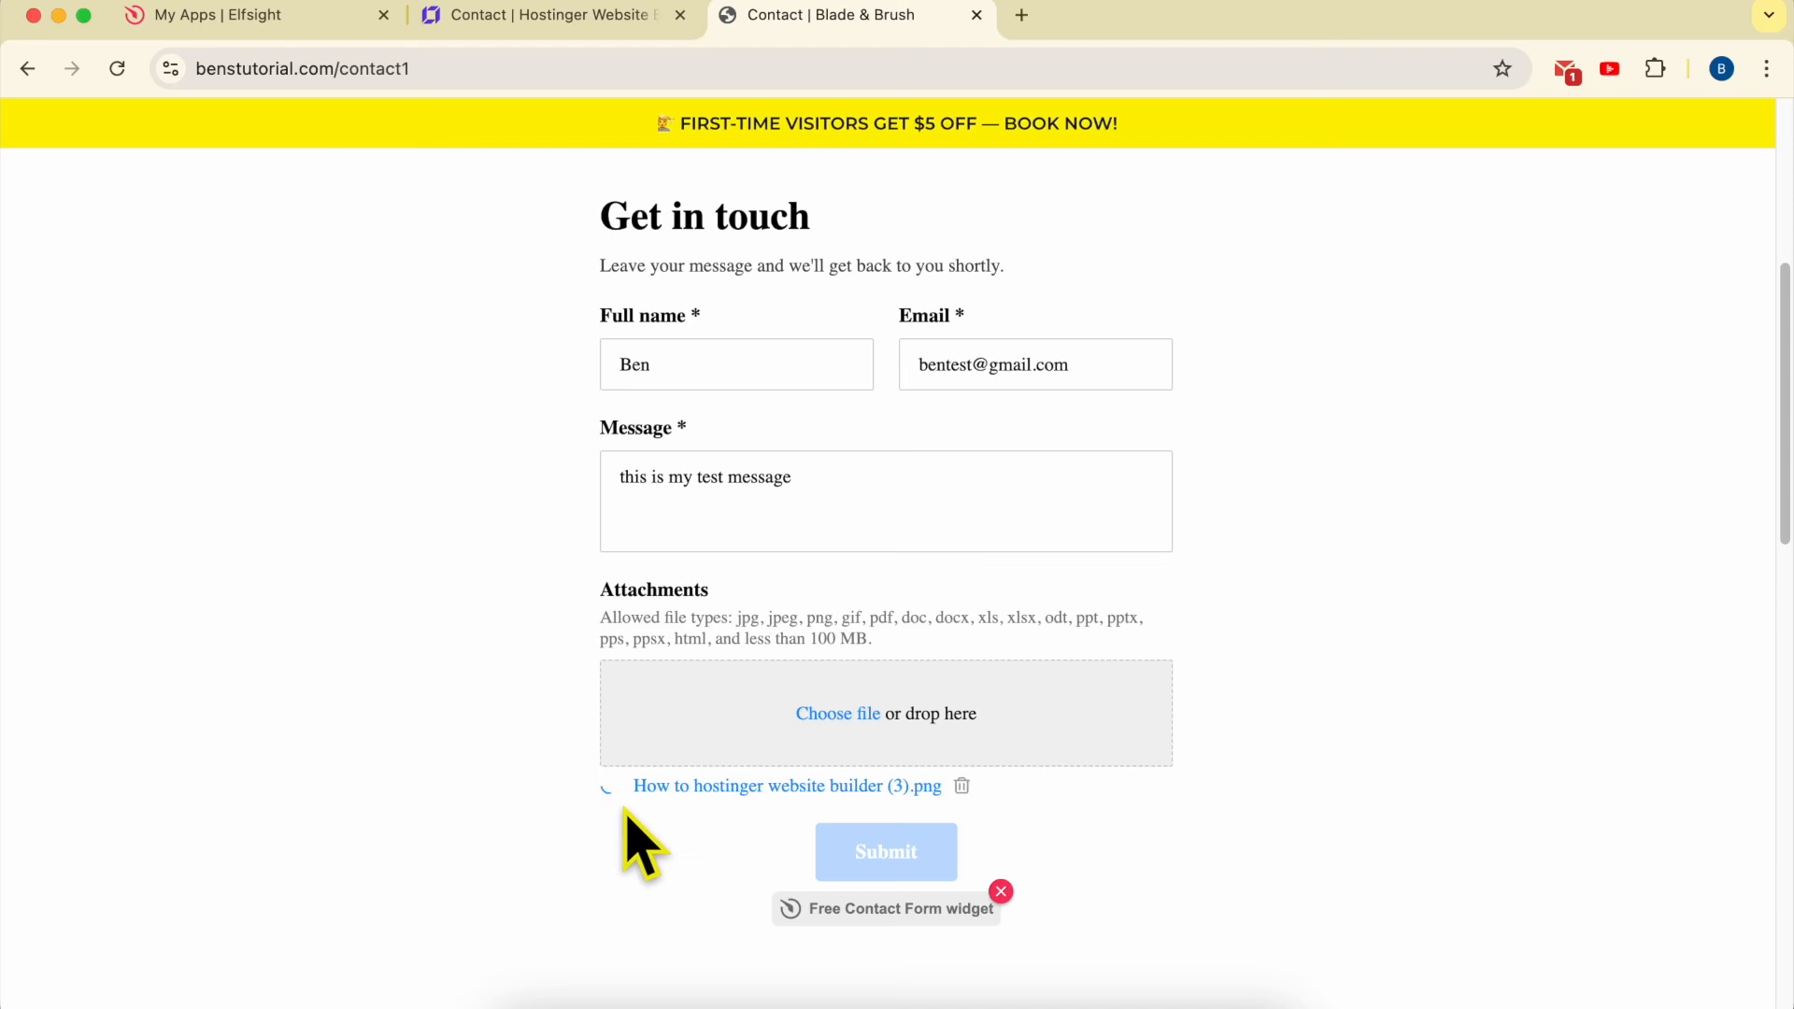
pyautogui.click(876, 855)
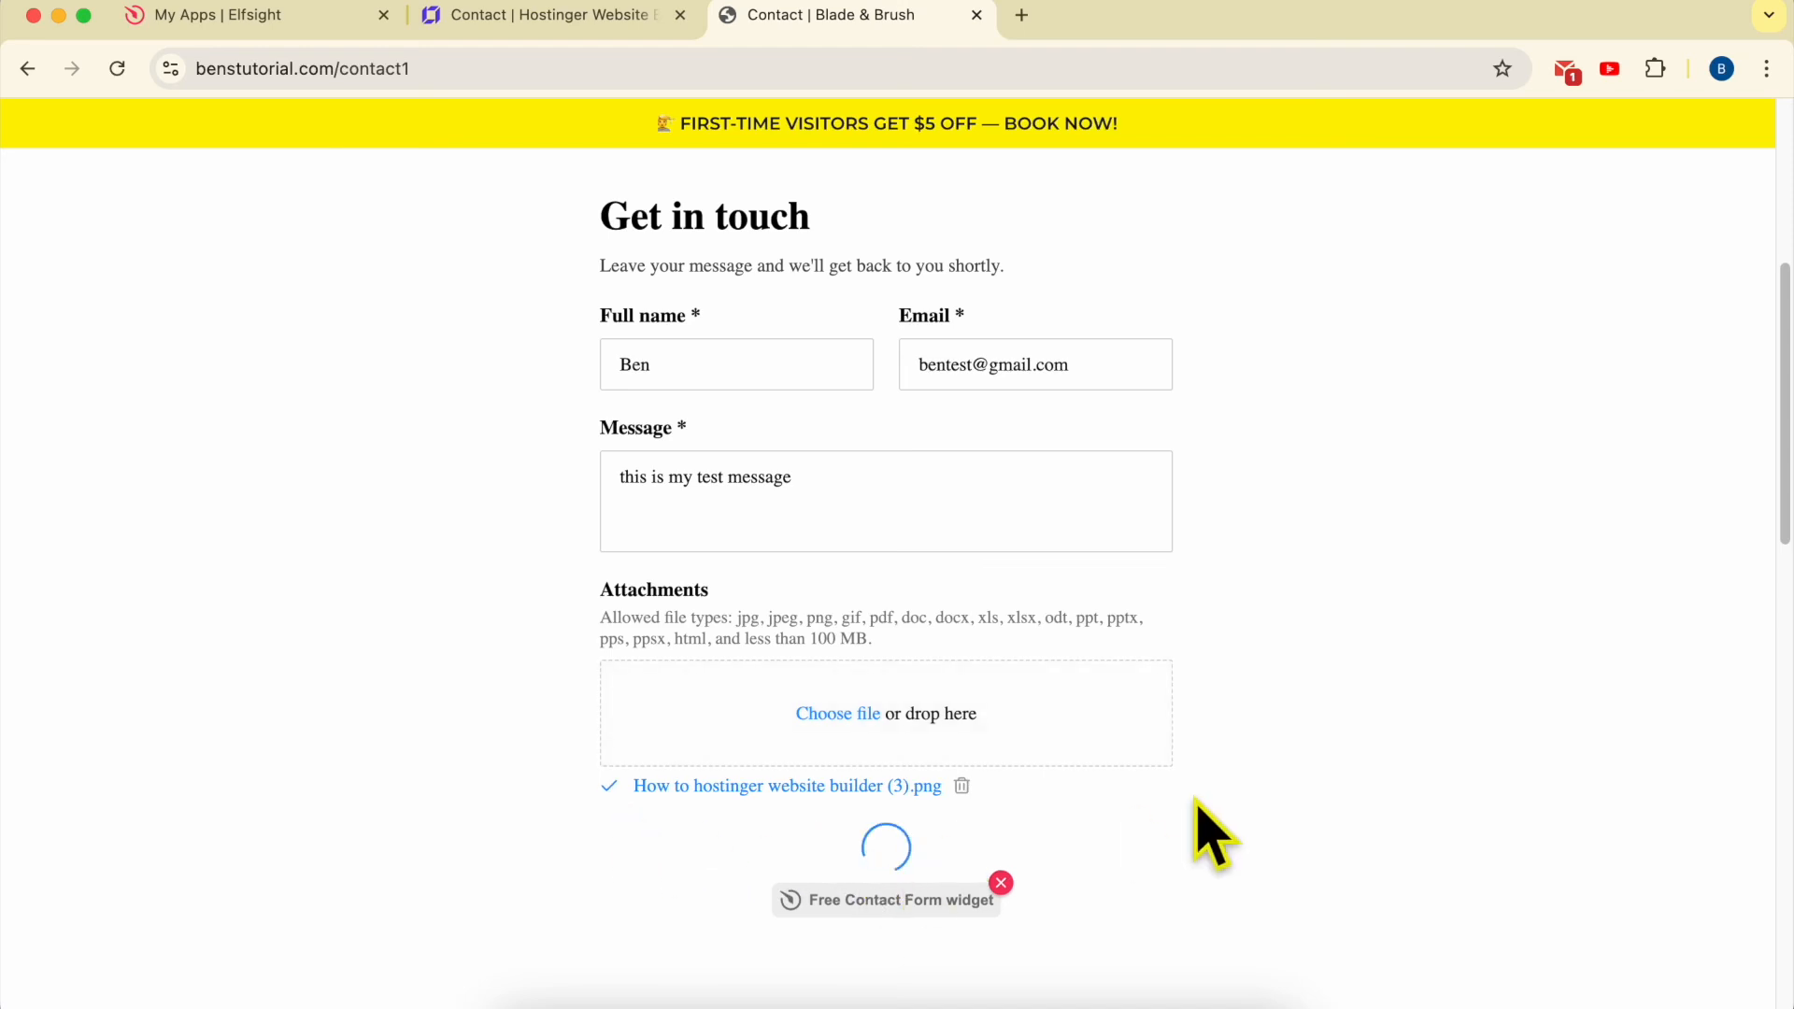
pyautogui.moveTo(612, 204); pyautogui.dragTo(1179, 199)
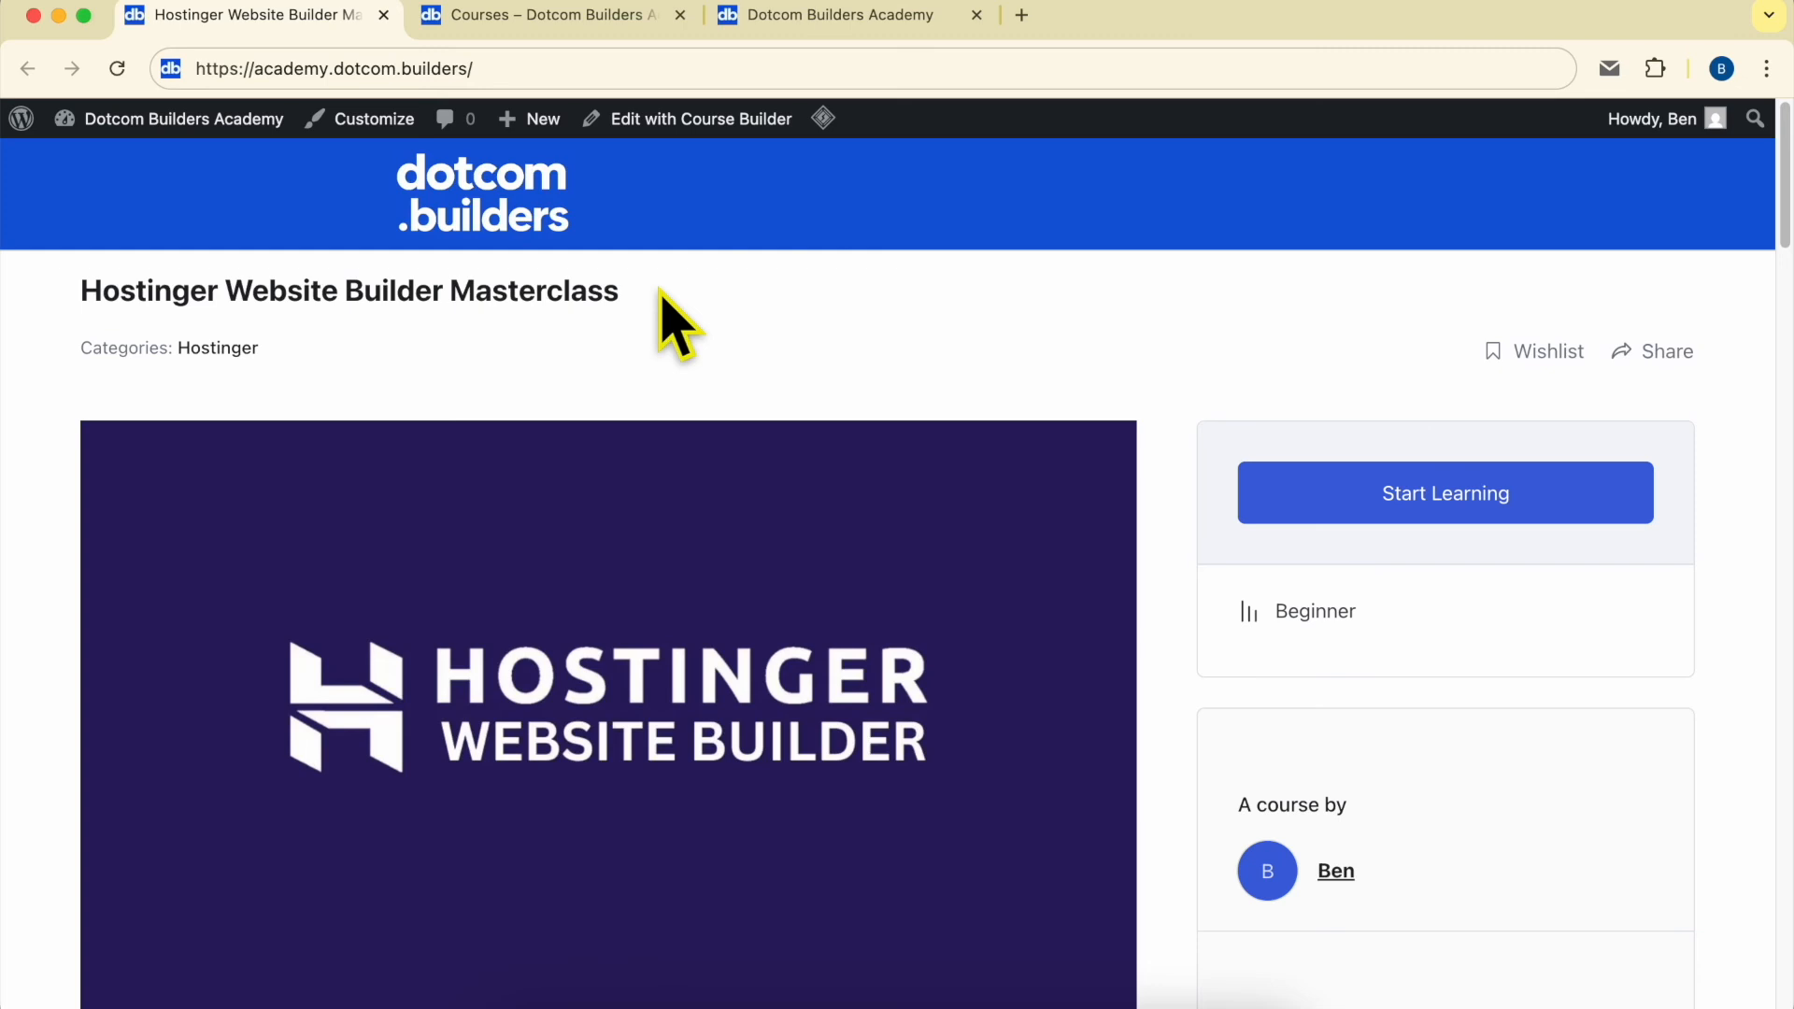
# Step: Examine the Hostinger Website Builder Masterclass page and its course content, expanding the Editing Page Content lessons
pyautogui.scroll(-12, 661, 295)
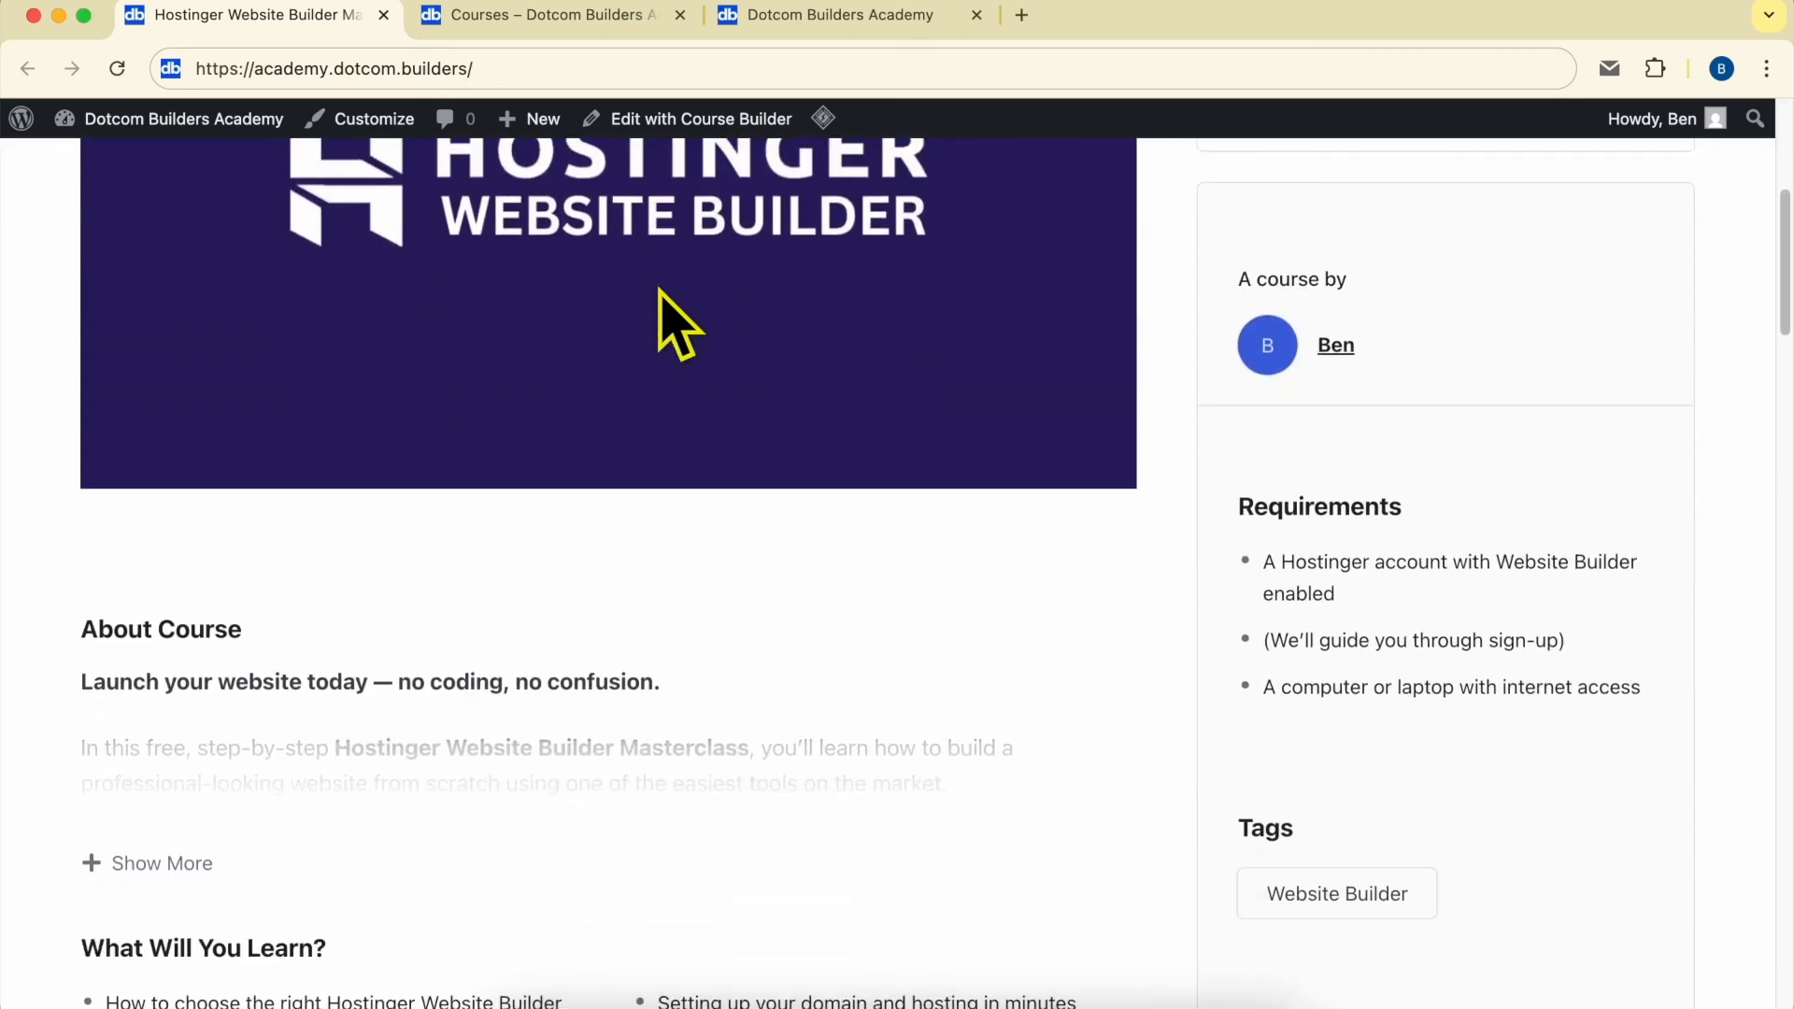
pyautogui.scroll(-1, 234, 471)
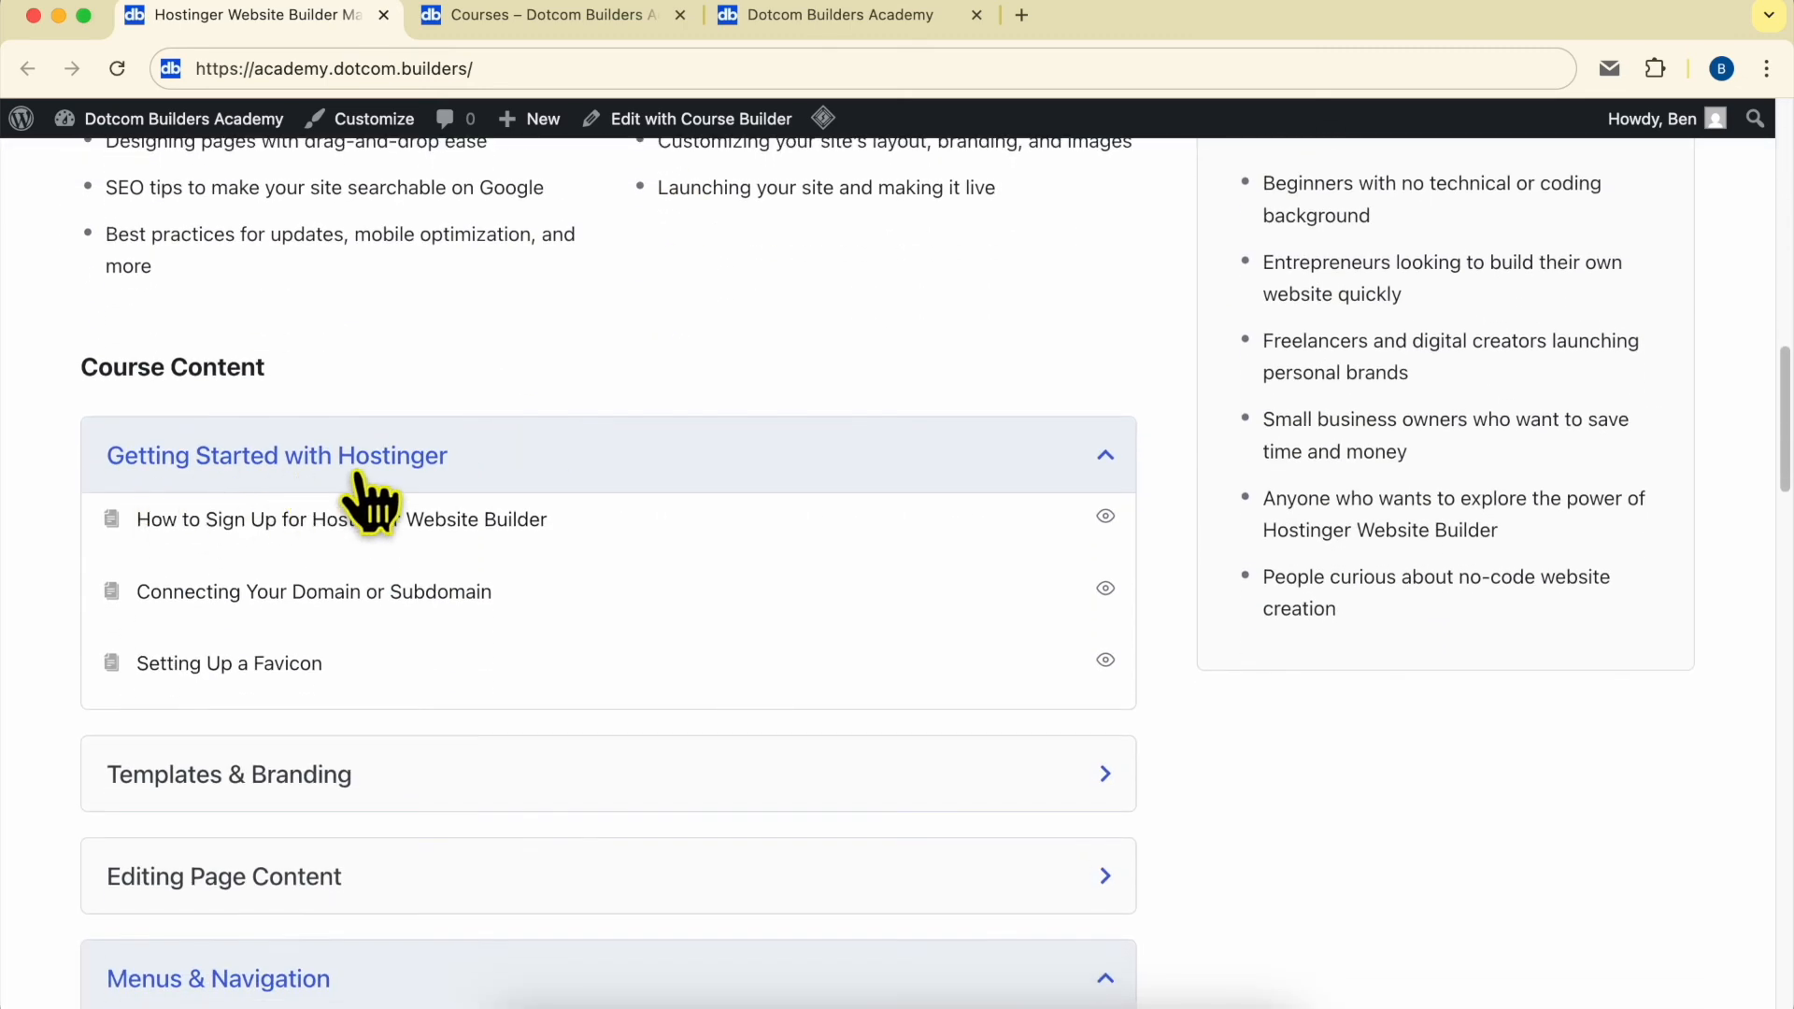
pyautogui.scroll(-4, 327, 499)
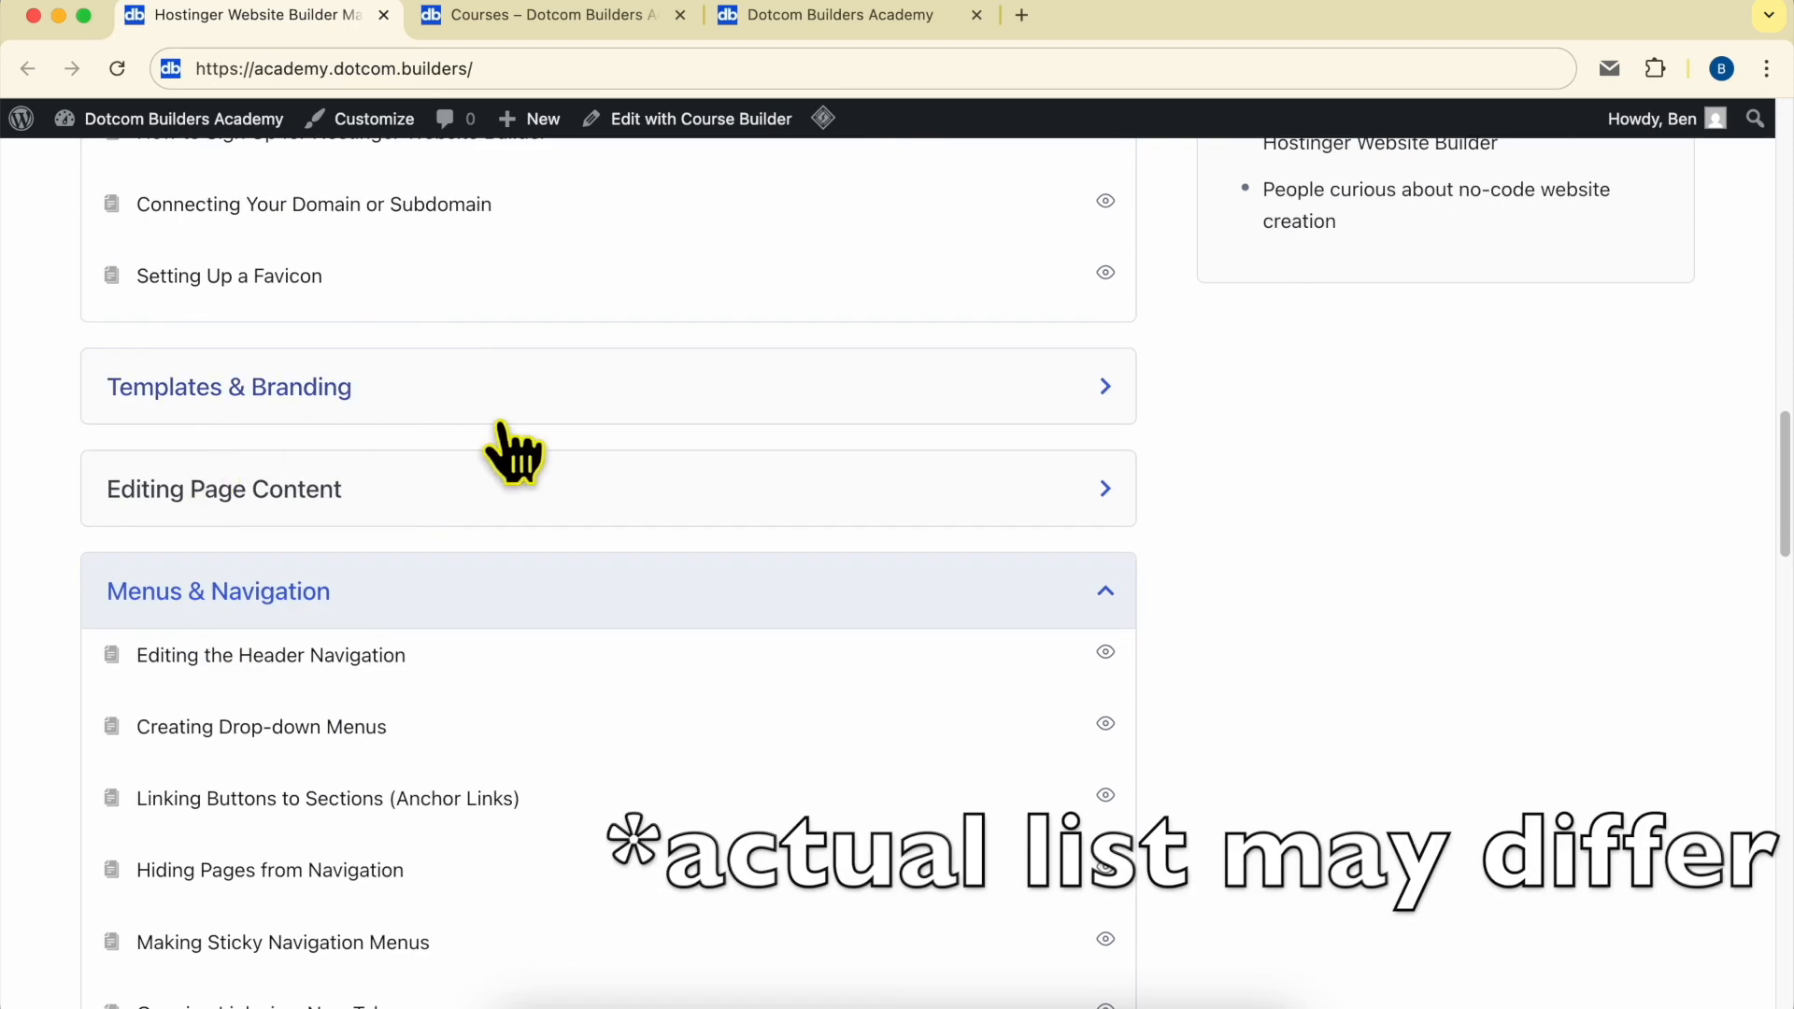
pyautogui.scroll(-2, 234, 485)
pyautogui.click(322, 327)
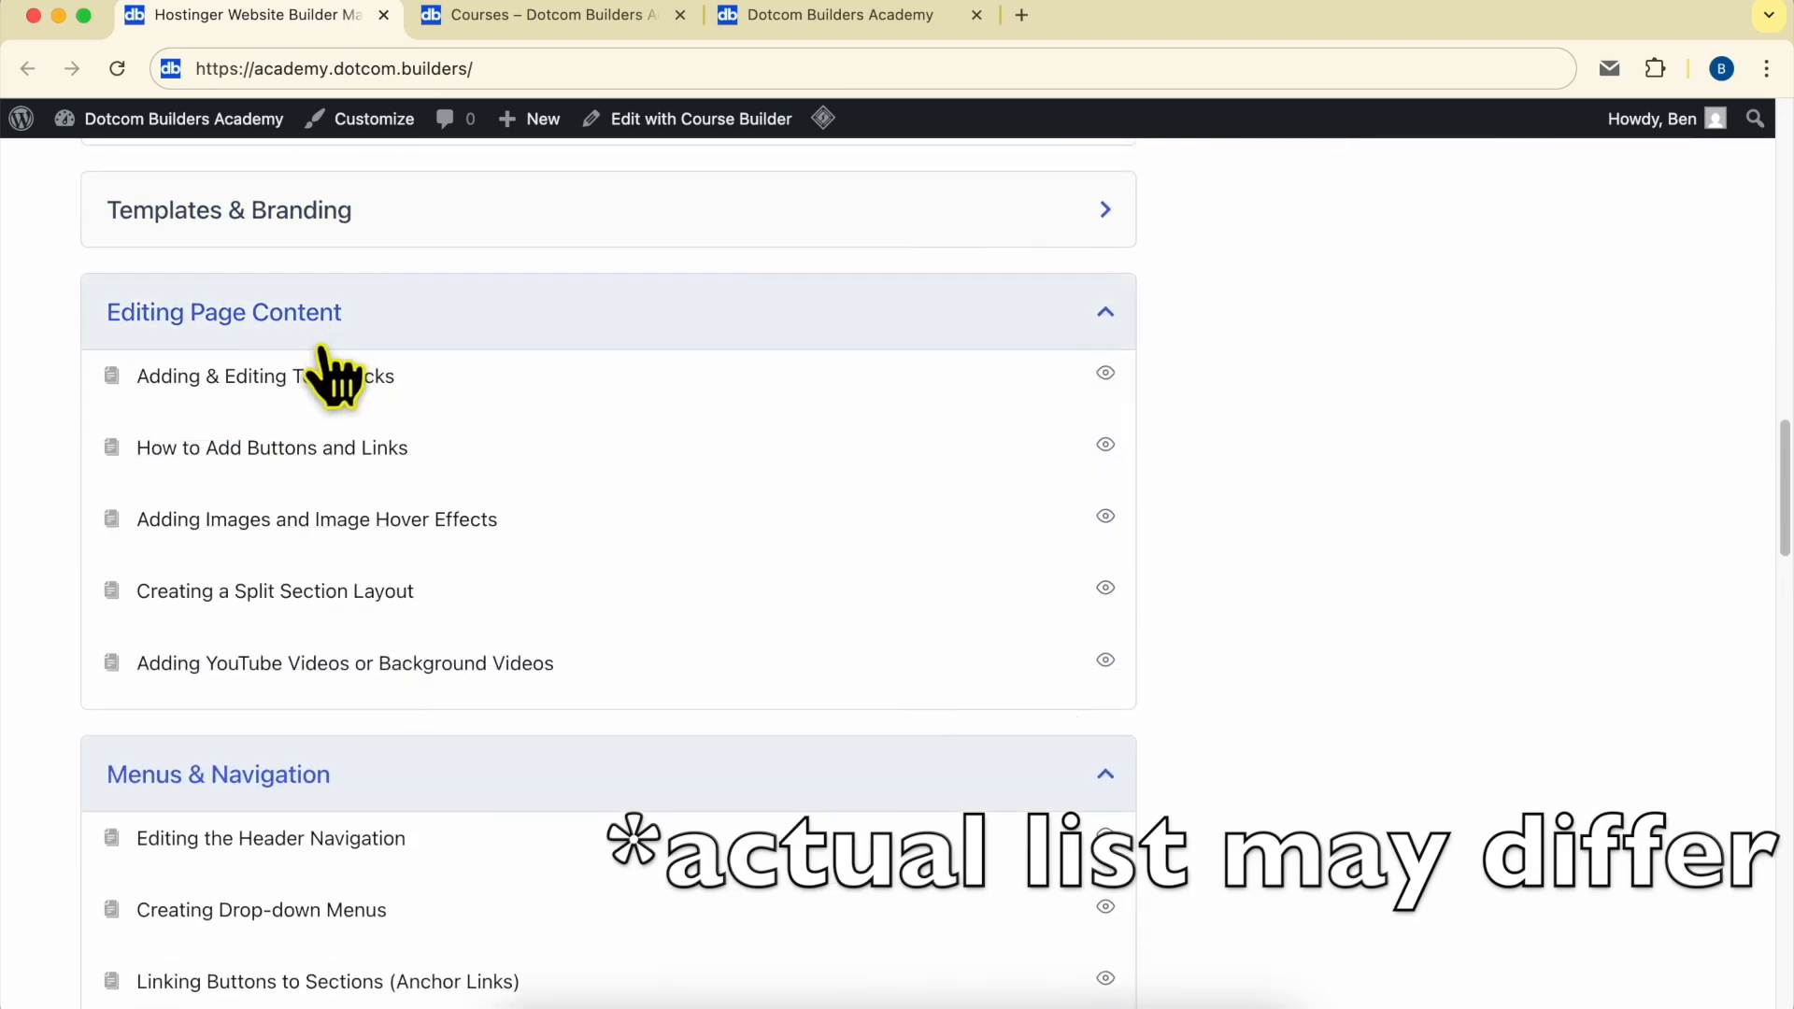
pyautogui.scroll(-3, 411, 617)
pyautogui.scroll(-2, 374, 421)
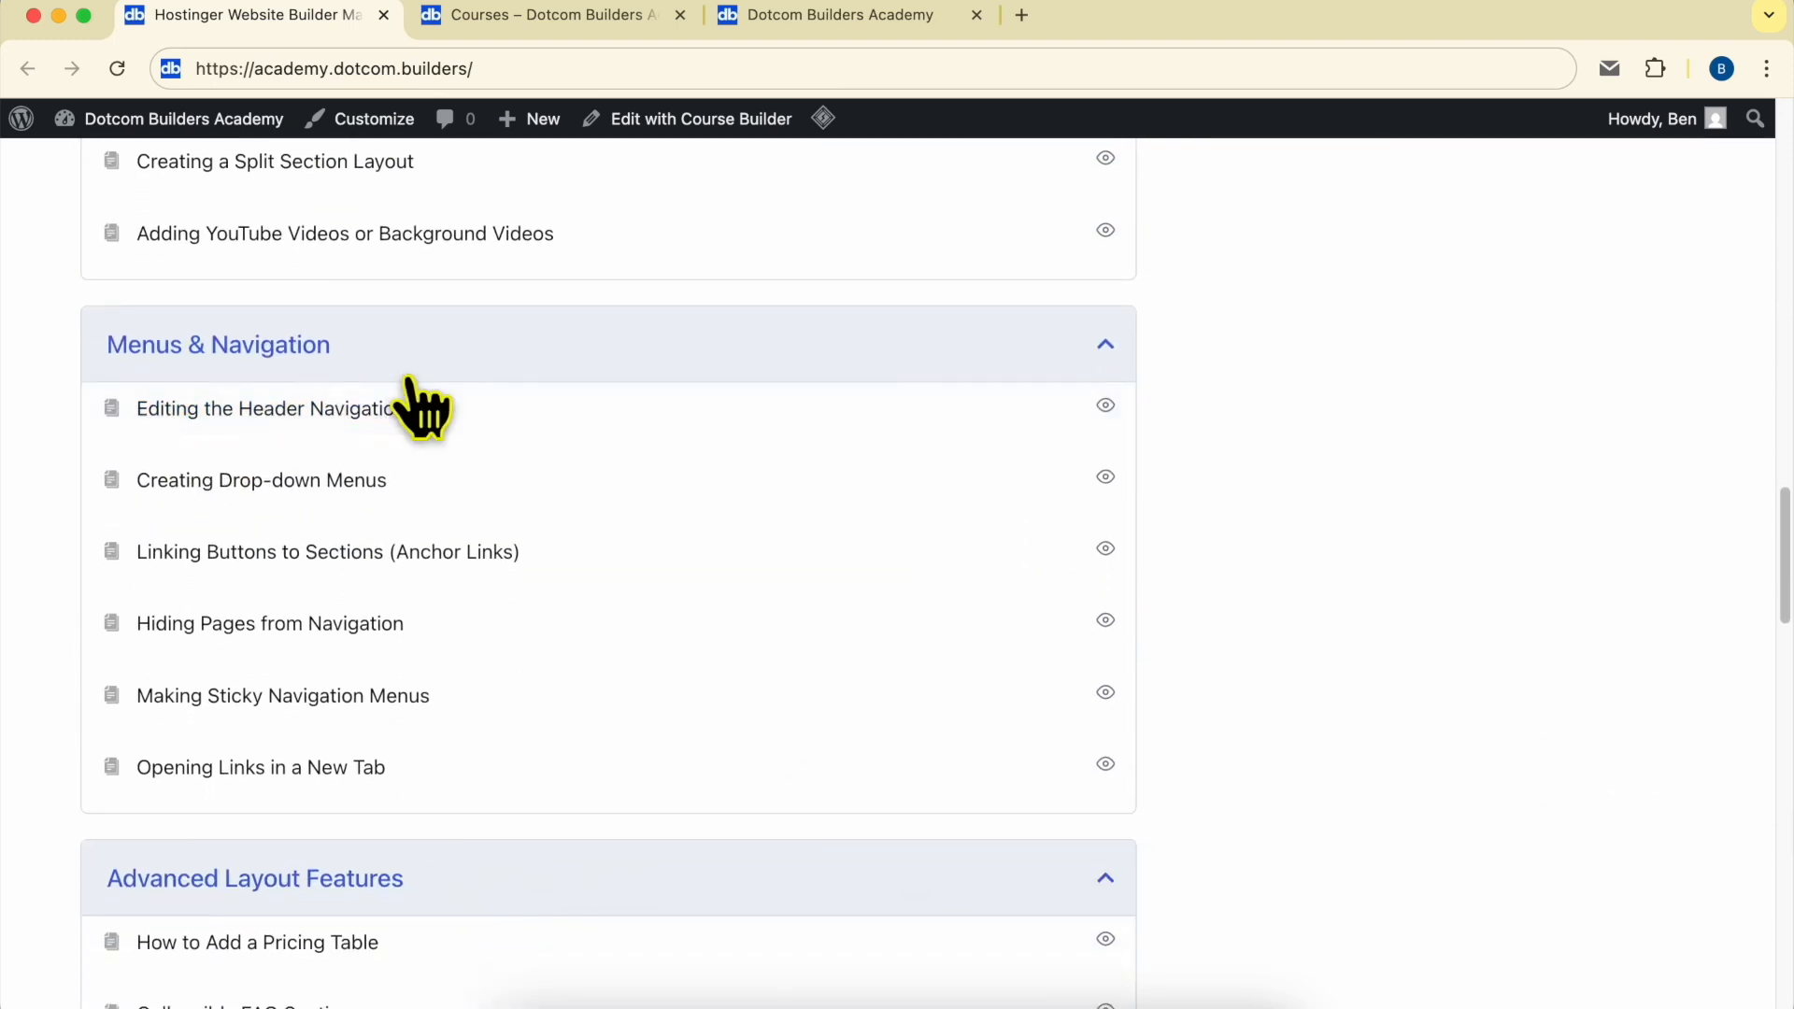
pyautogui.scroll(-7, 415, 402)
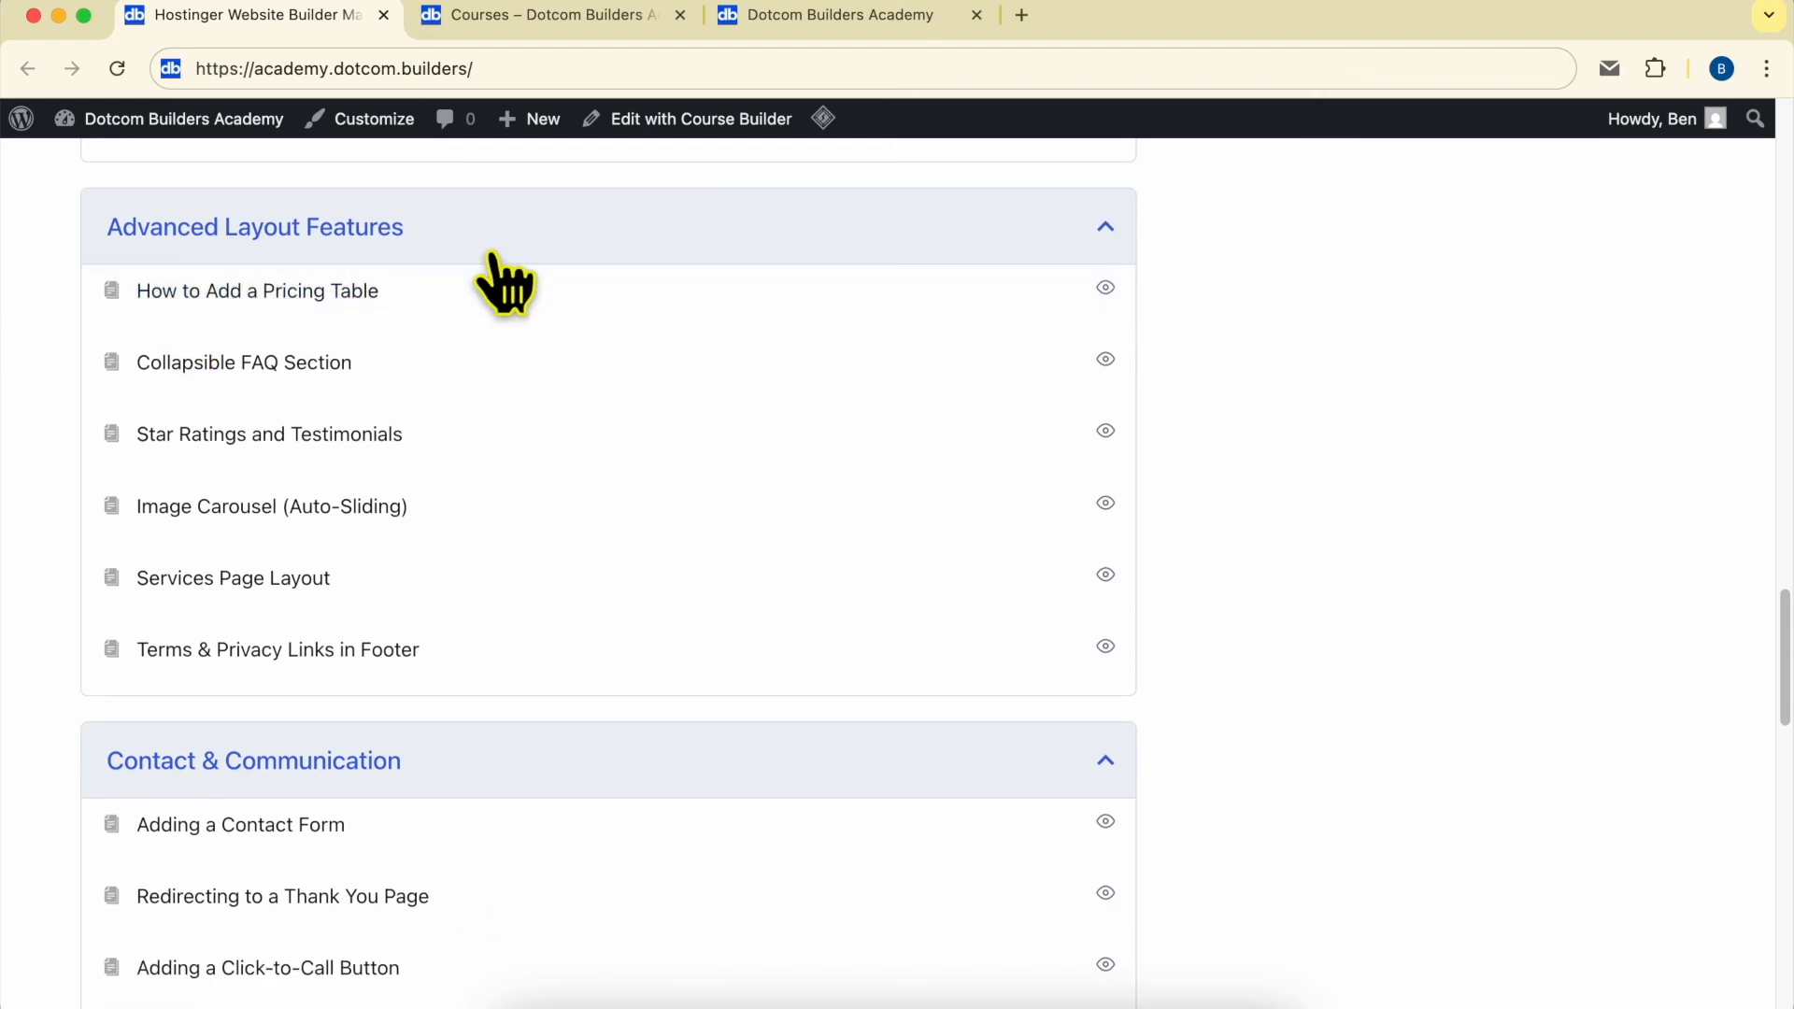
pyautogui.scroll(-6, 493, 261)
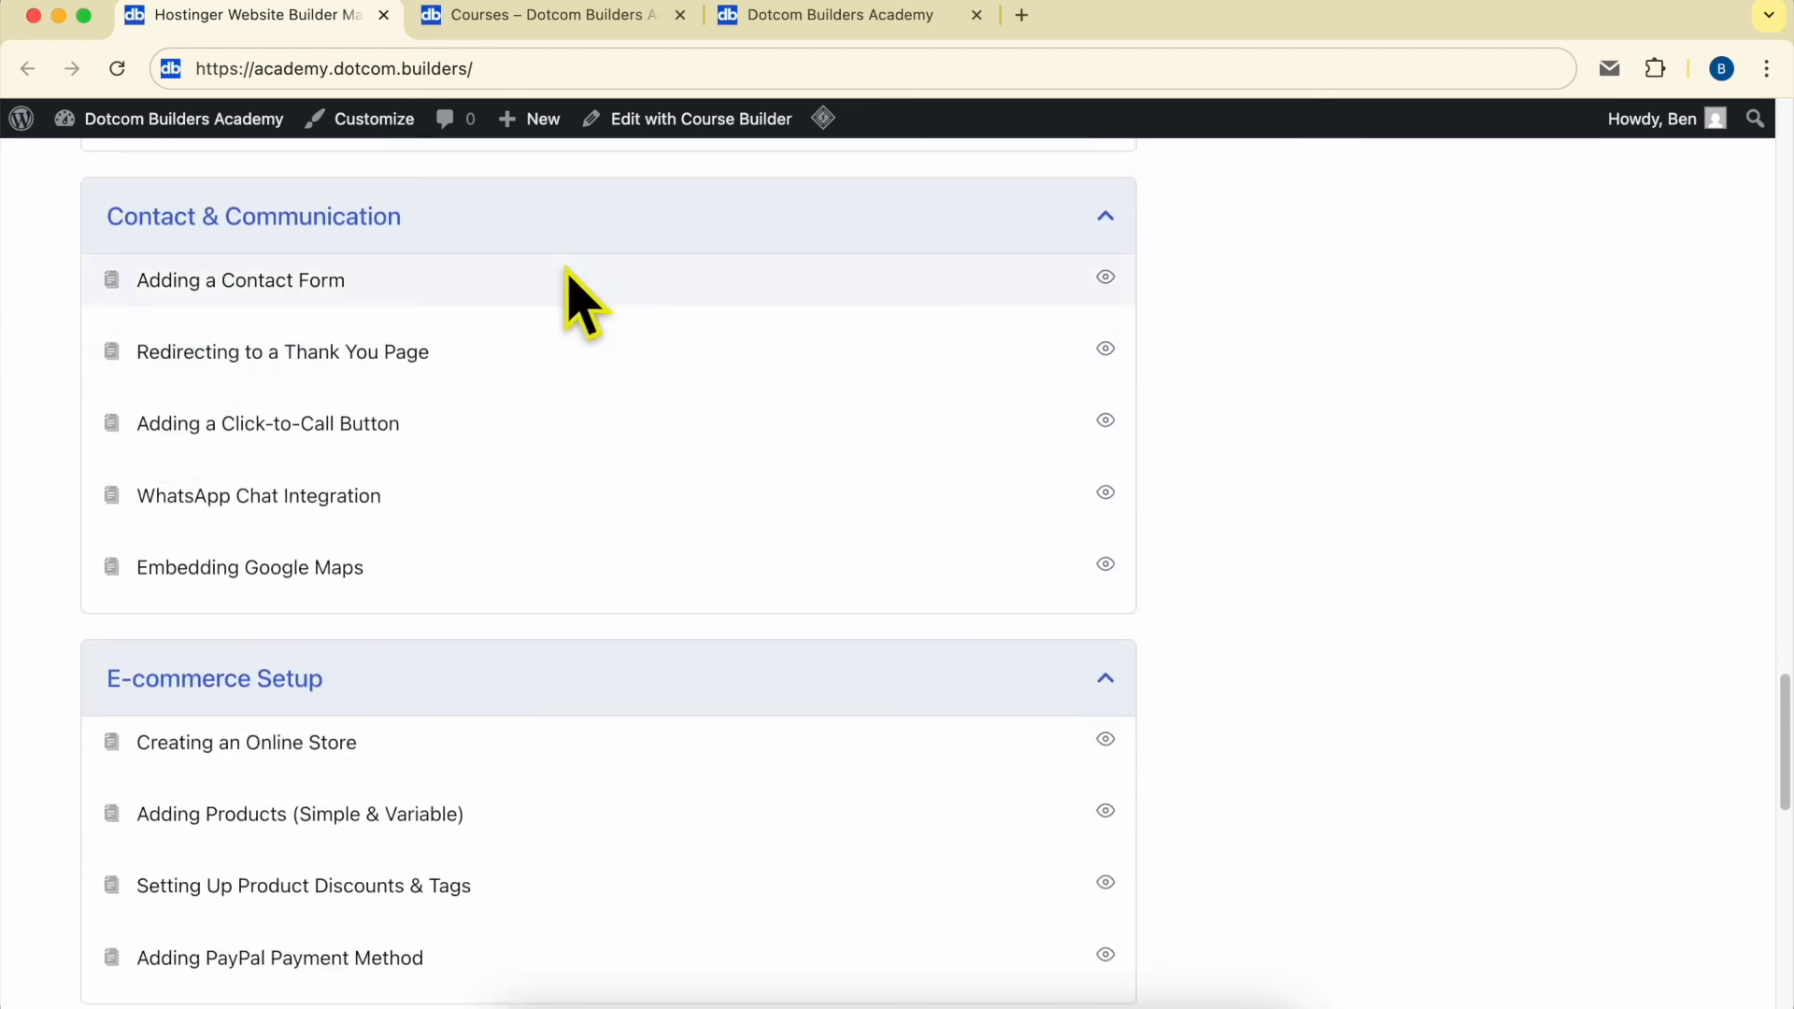
pyautogui.scroll(-7, 545, 292)
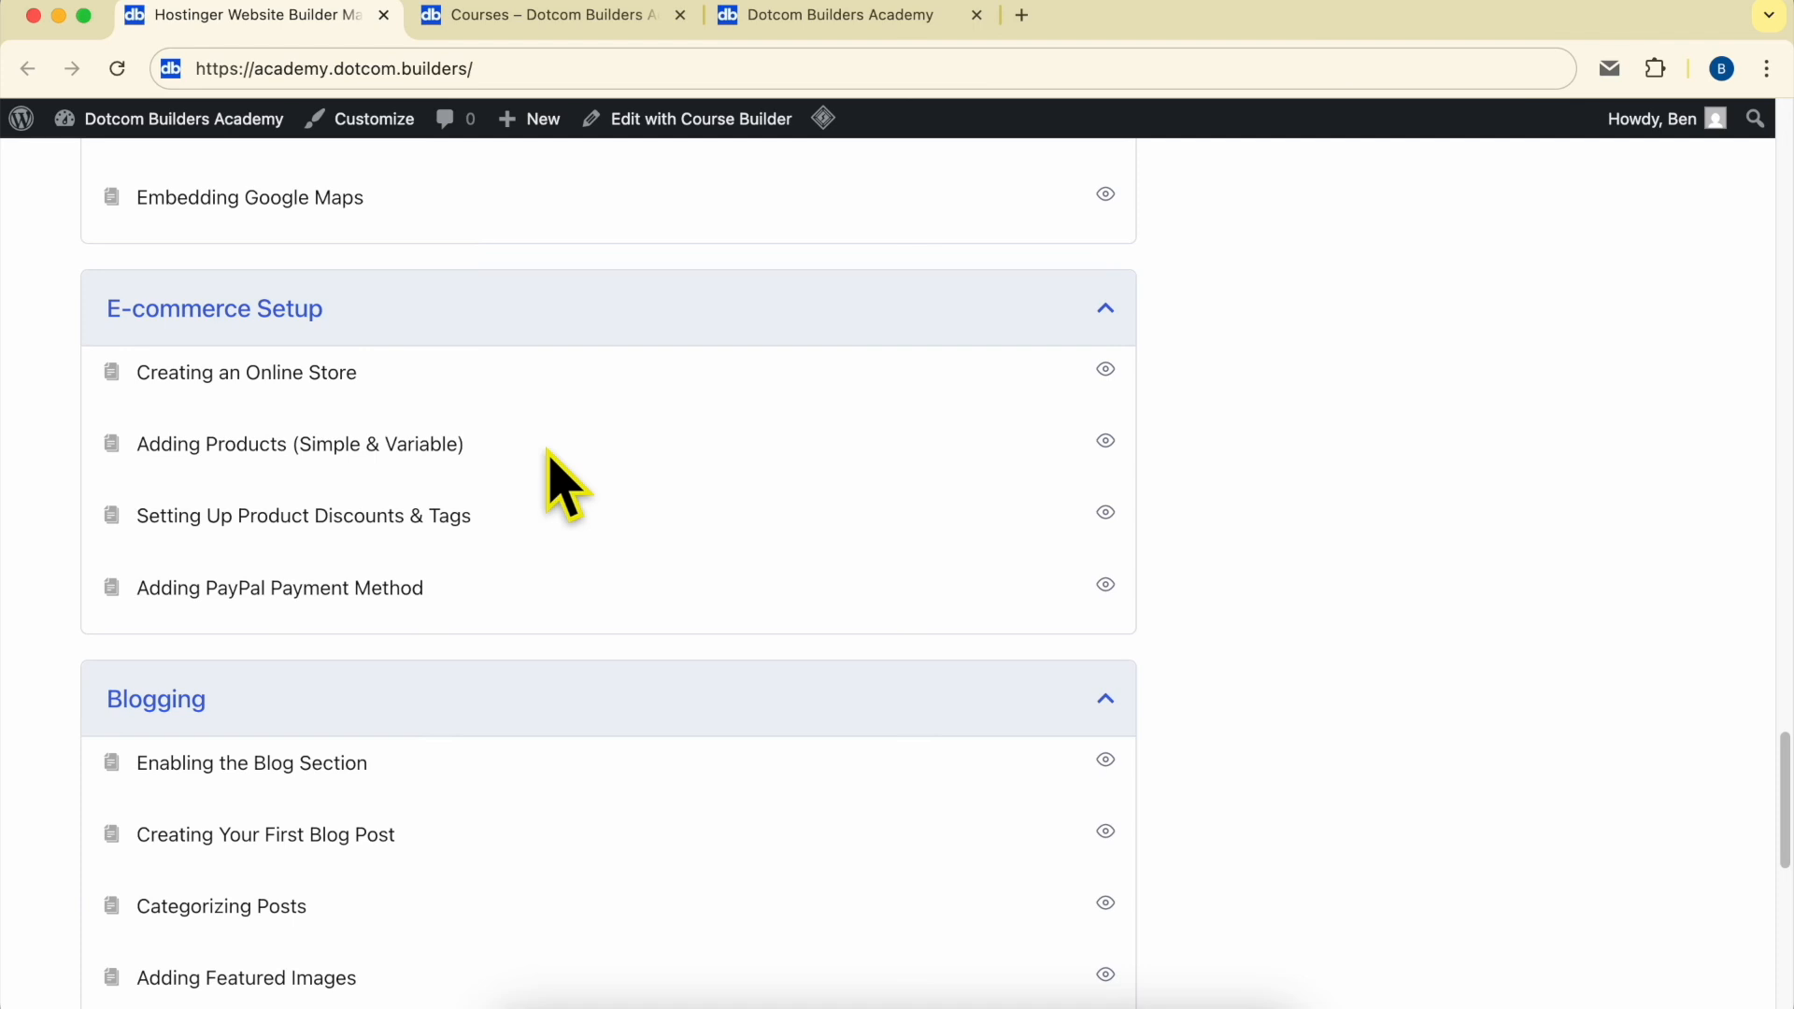
pyautogui.scroll(-7, 289, 629)
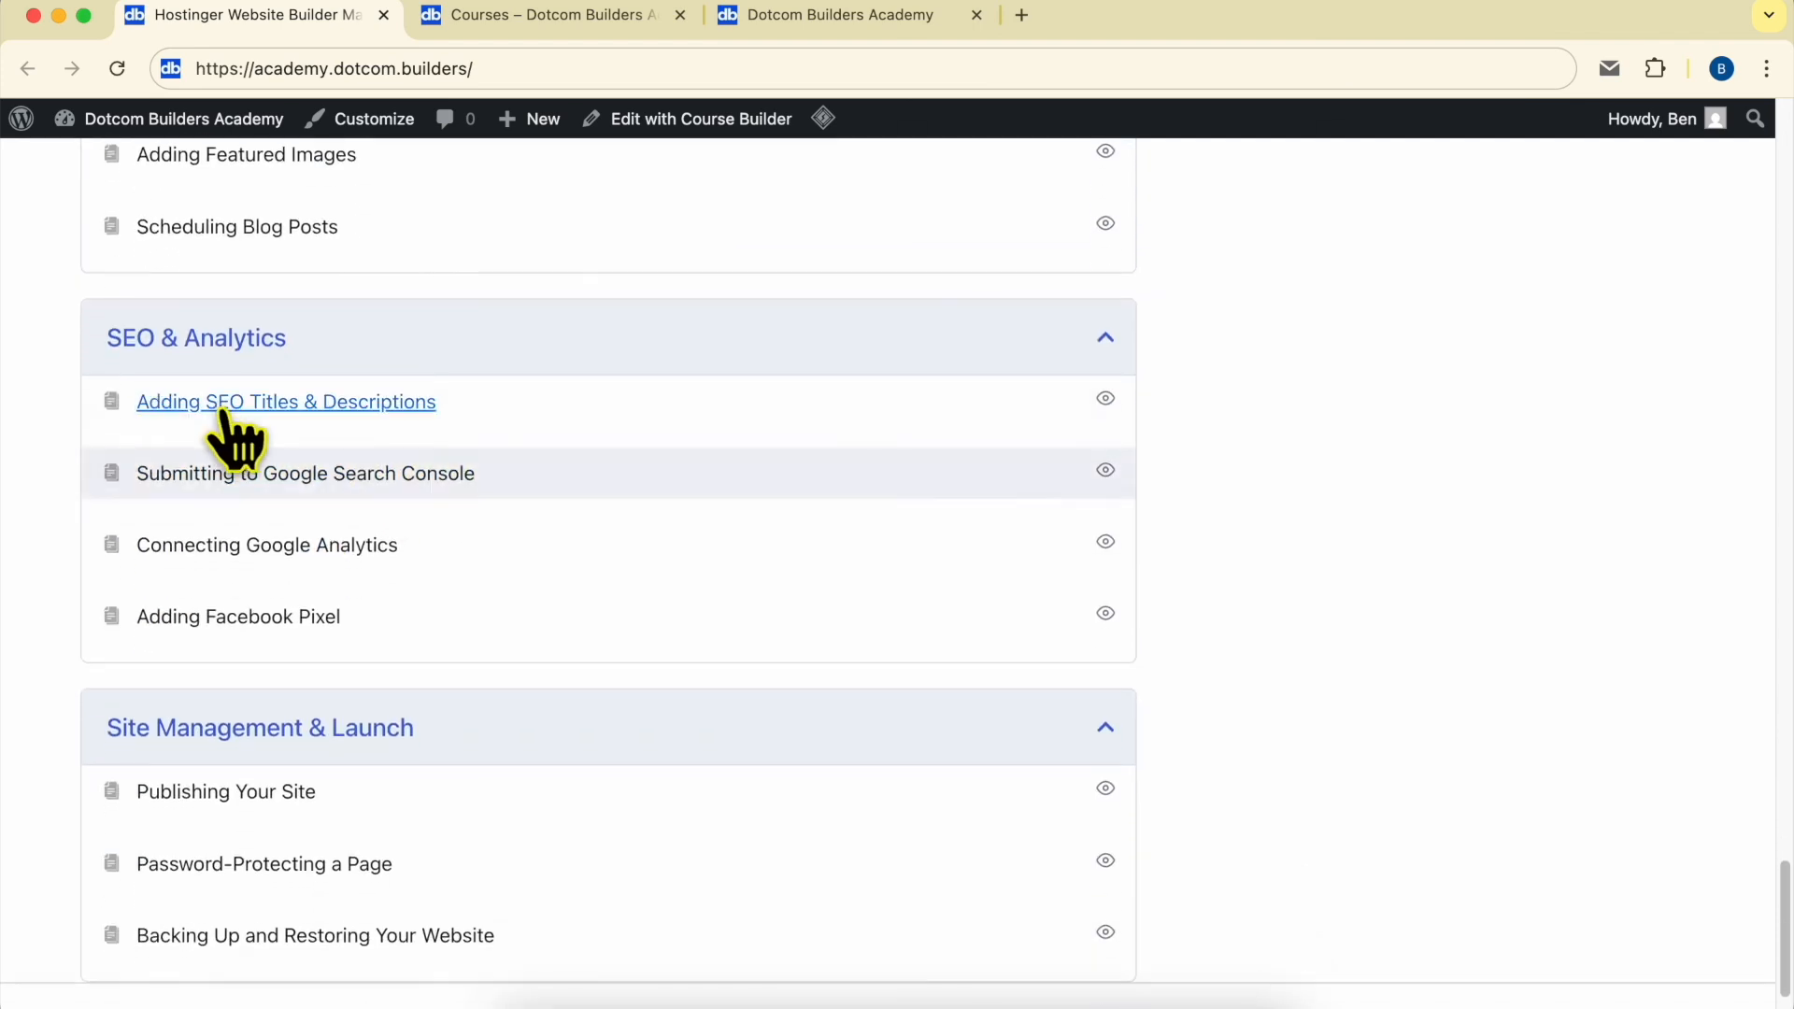
pyautogui.scroll(-2, 349, 509)
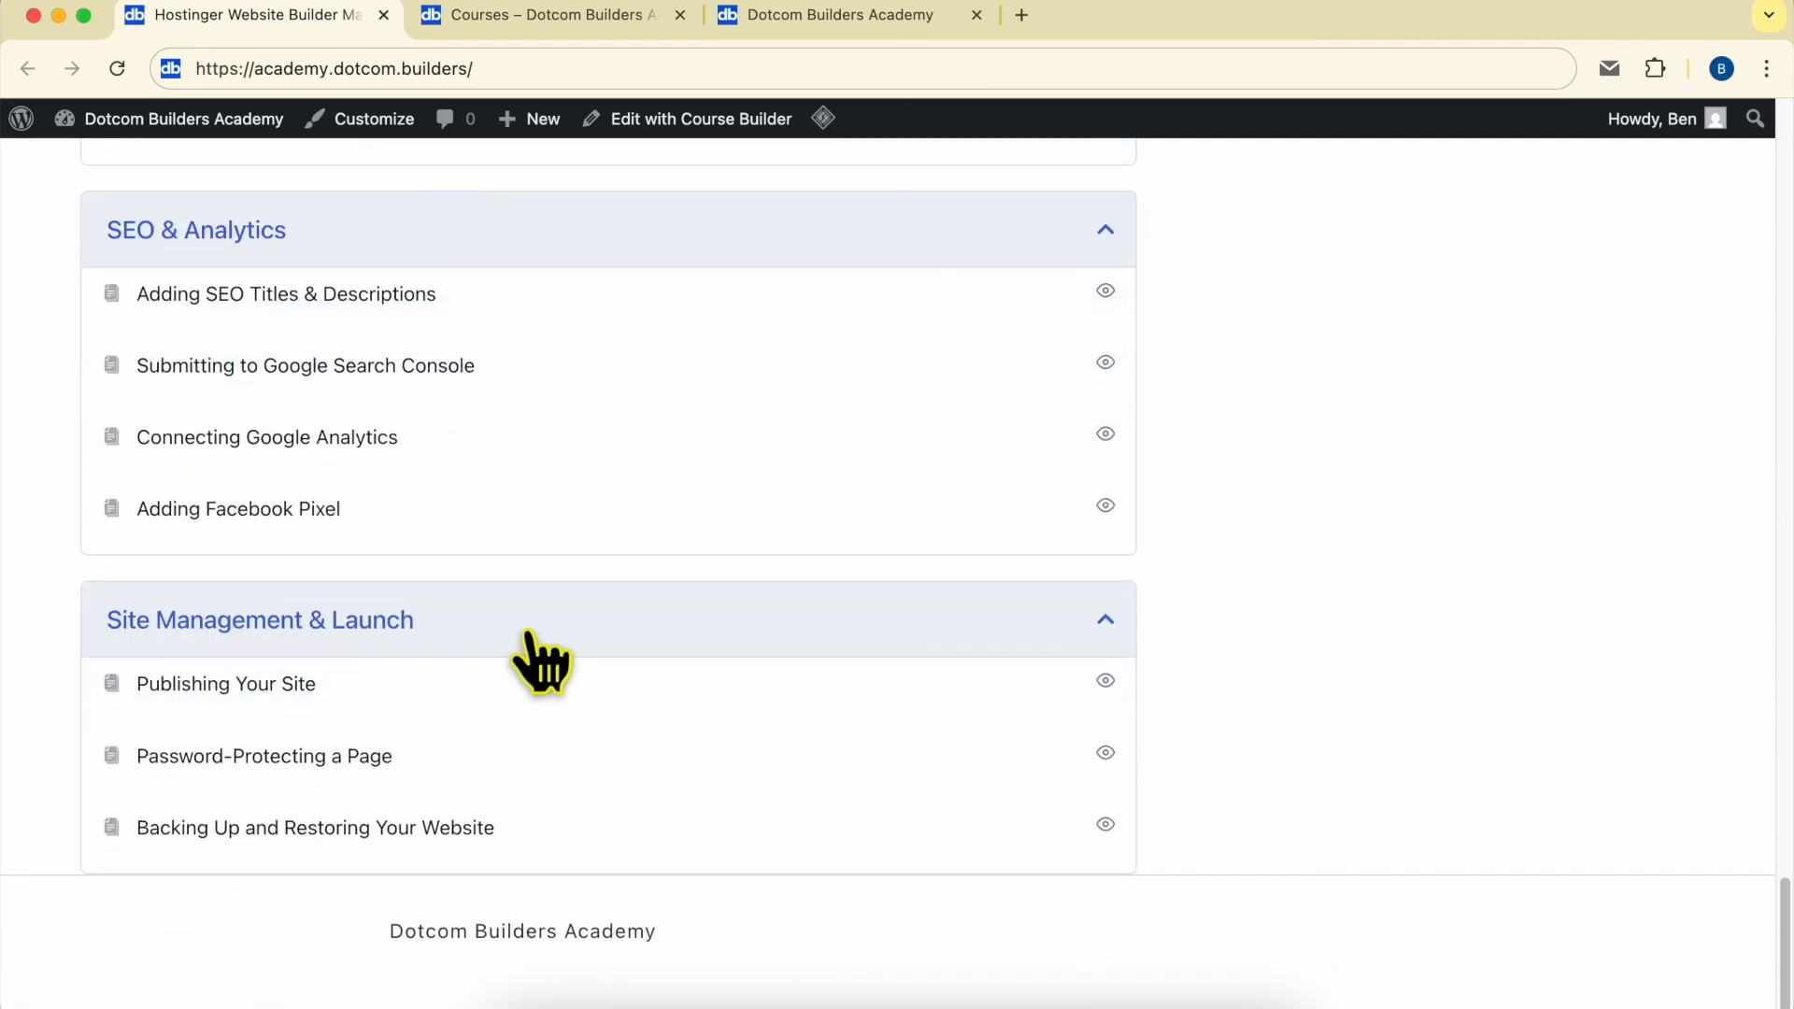
pyautogui.scroll(20, 722, 669)
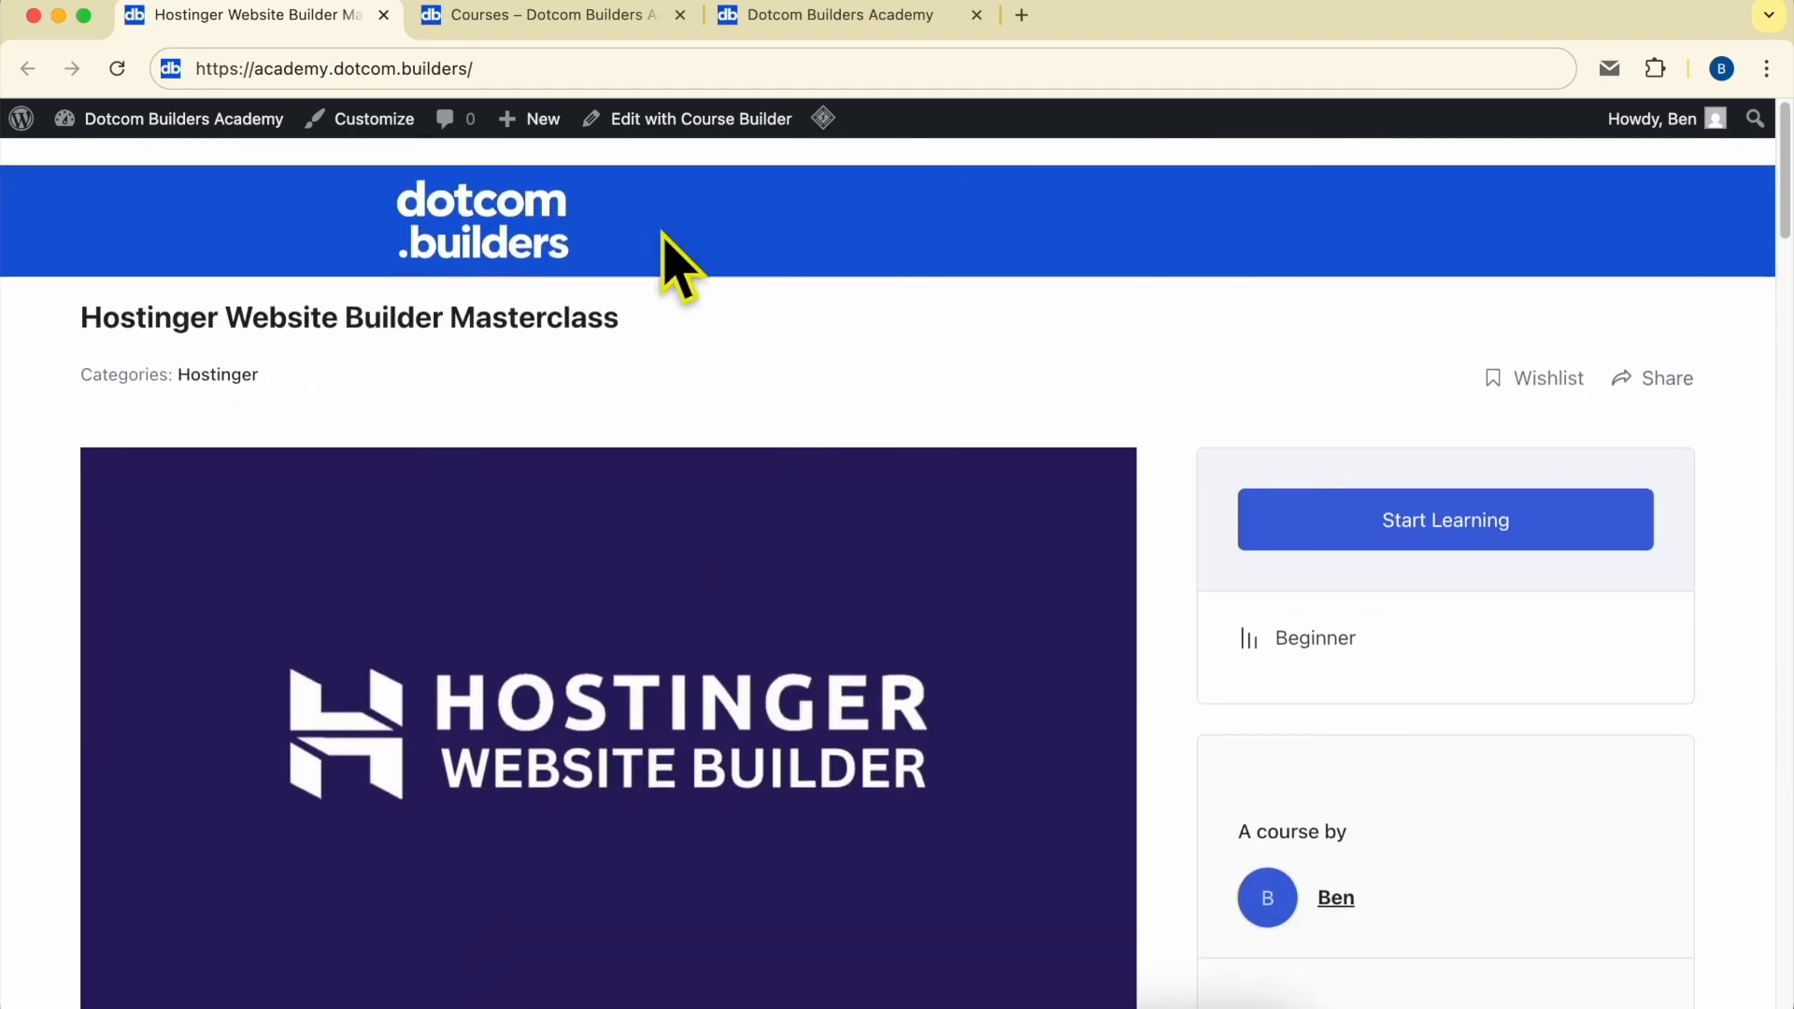
# Step: Look over the academy's course list and its Join Dotcom Builders Academy page
pyautogui.click(537, 14)
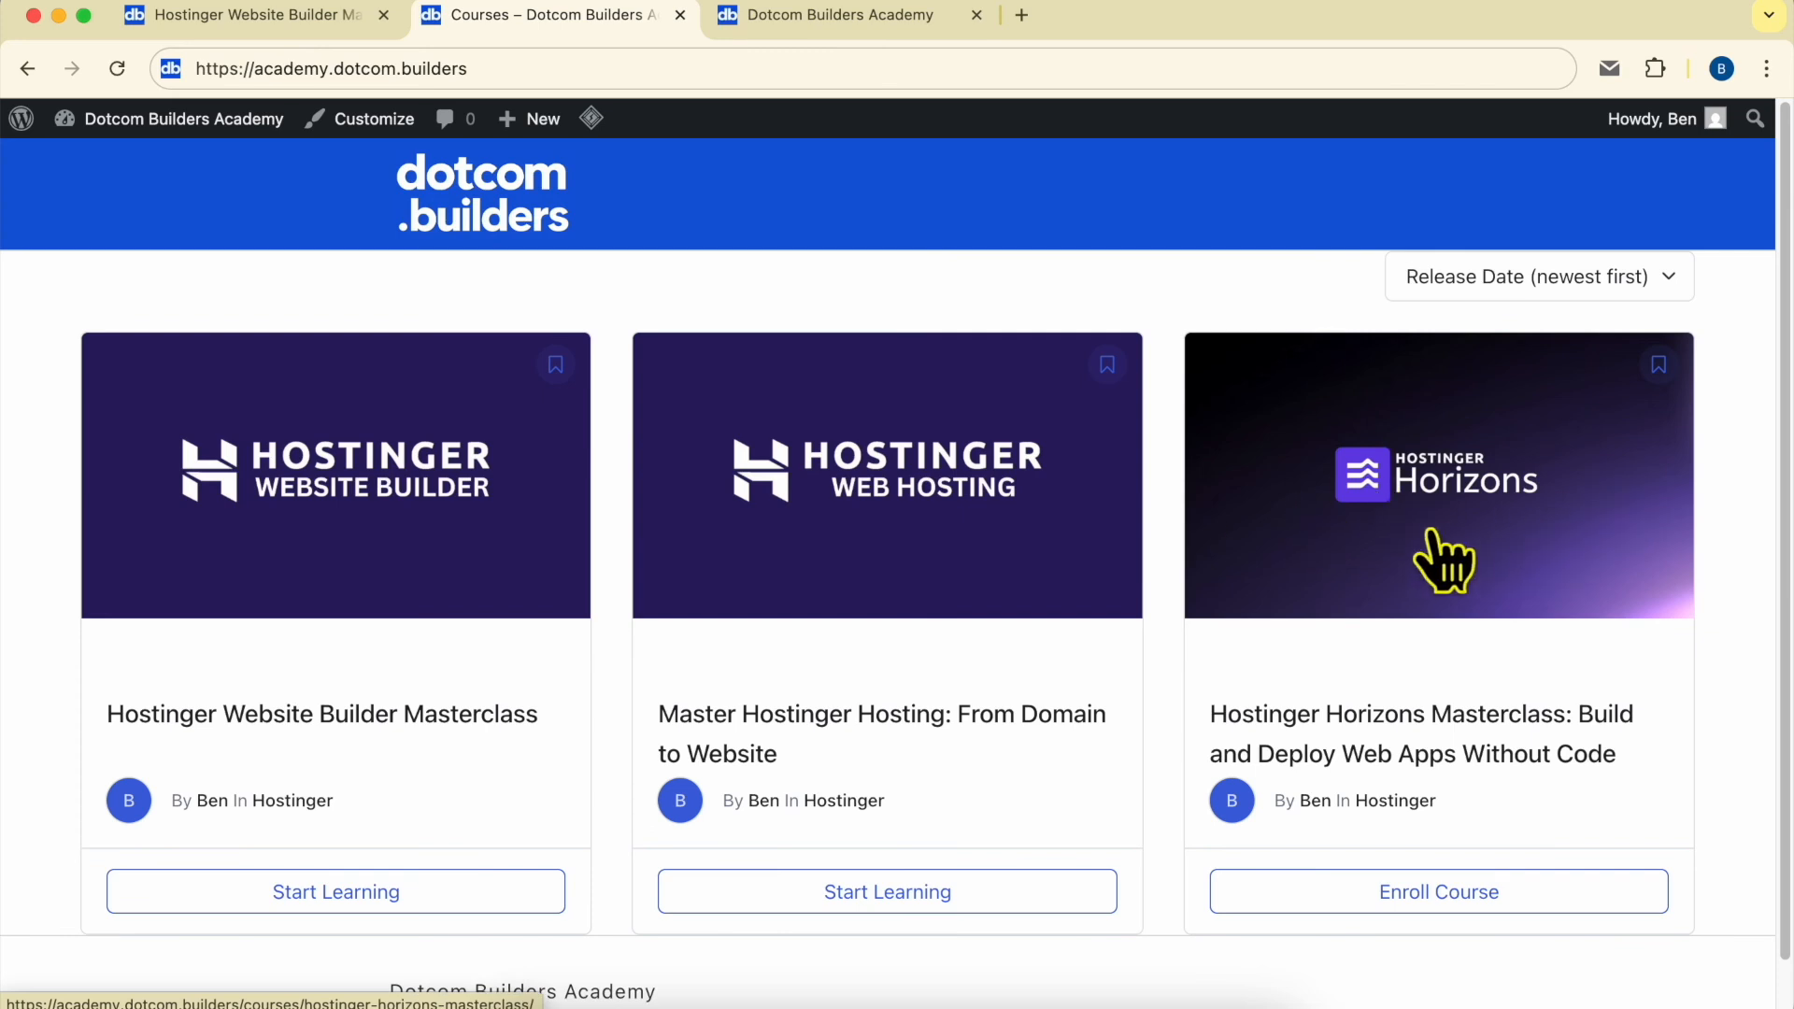
pyautogui.click(780, 15)
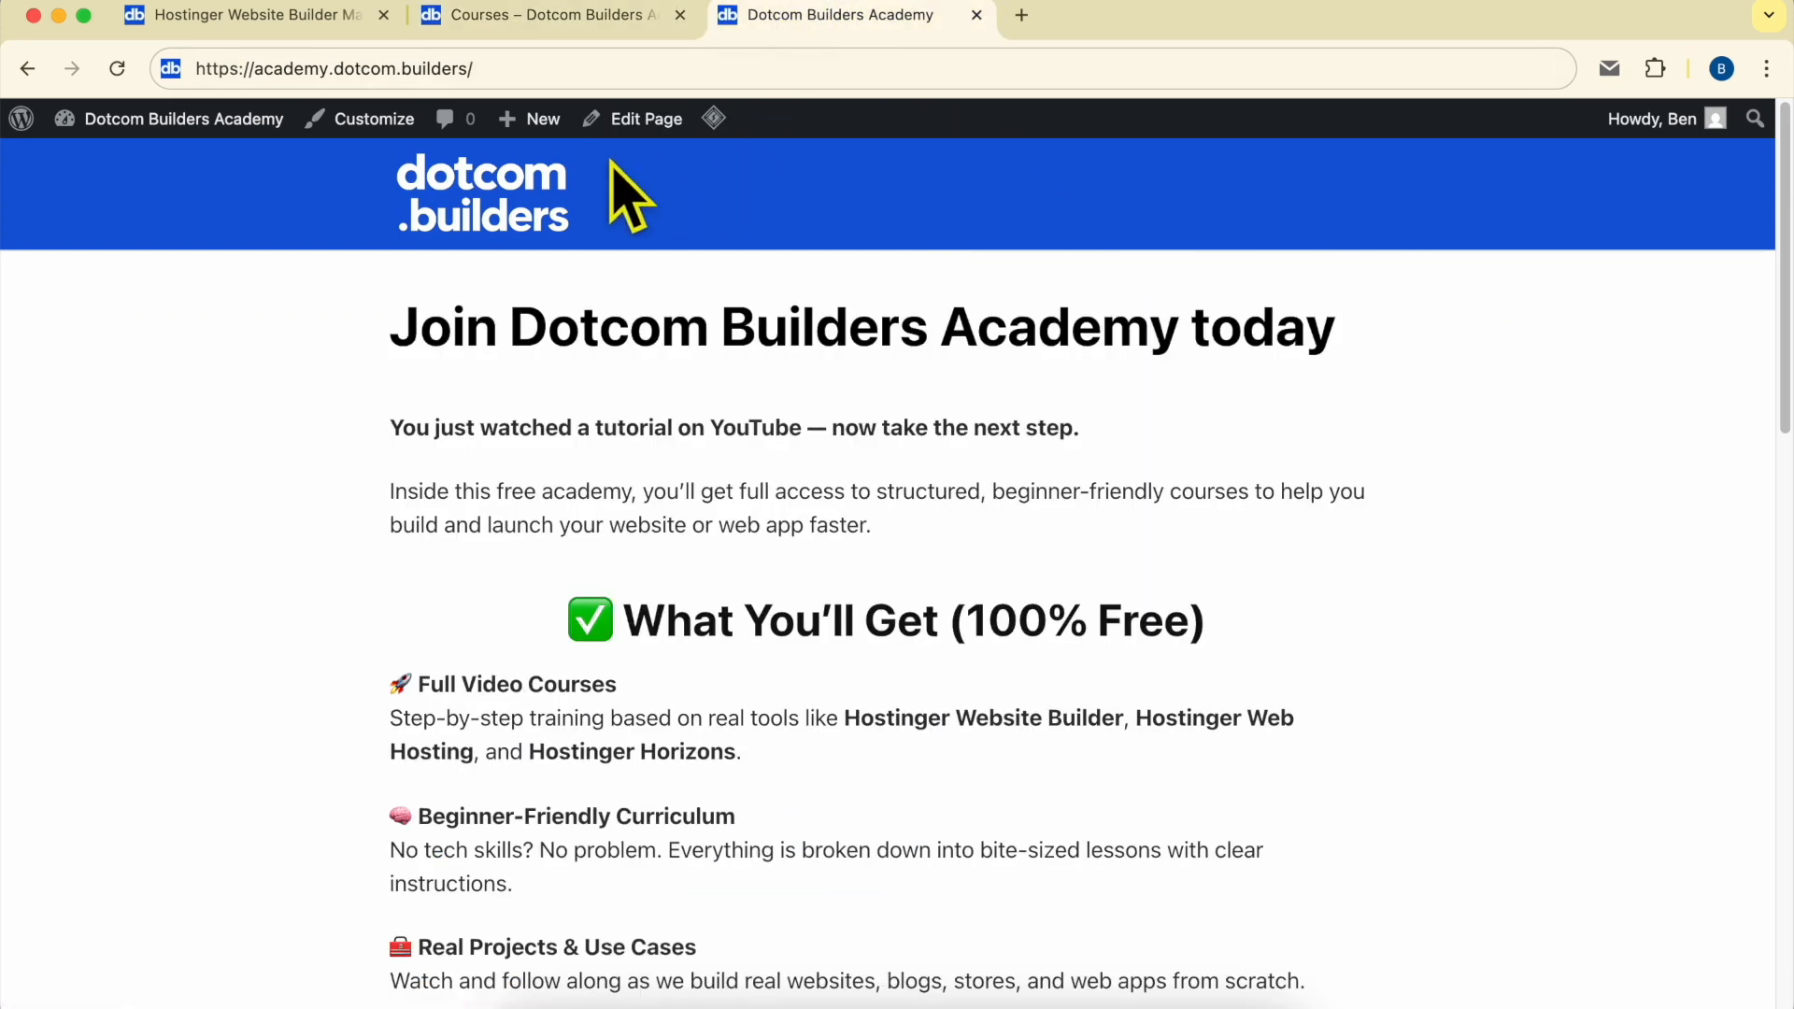
pyautogui.moveTo(229, 69); pyautogui.dragTo(692, 58)
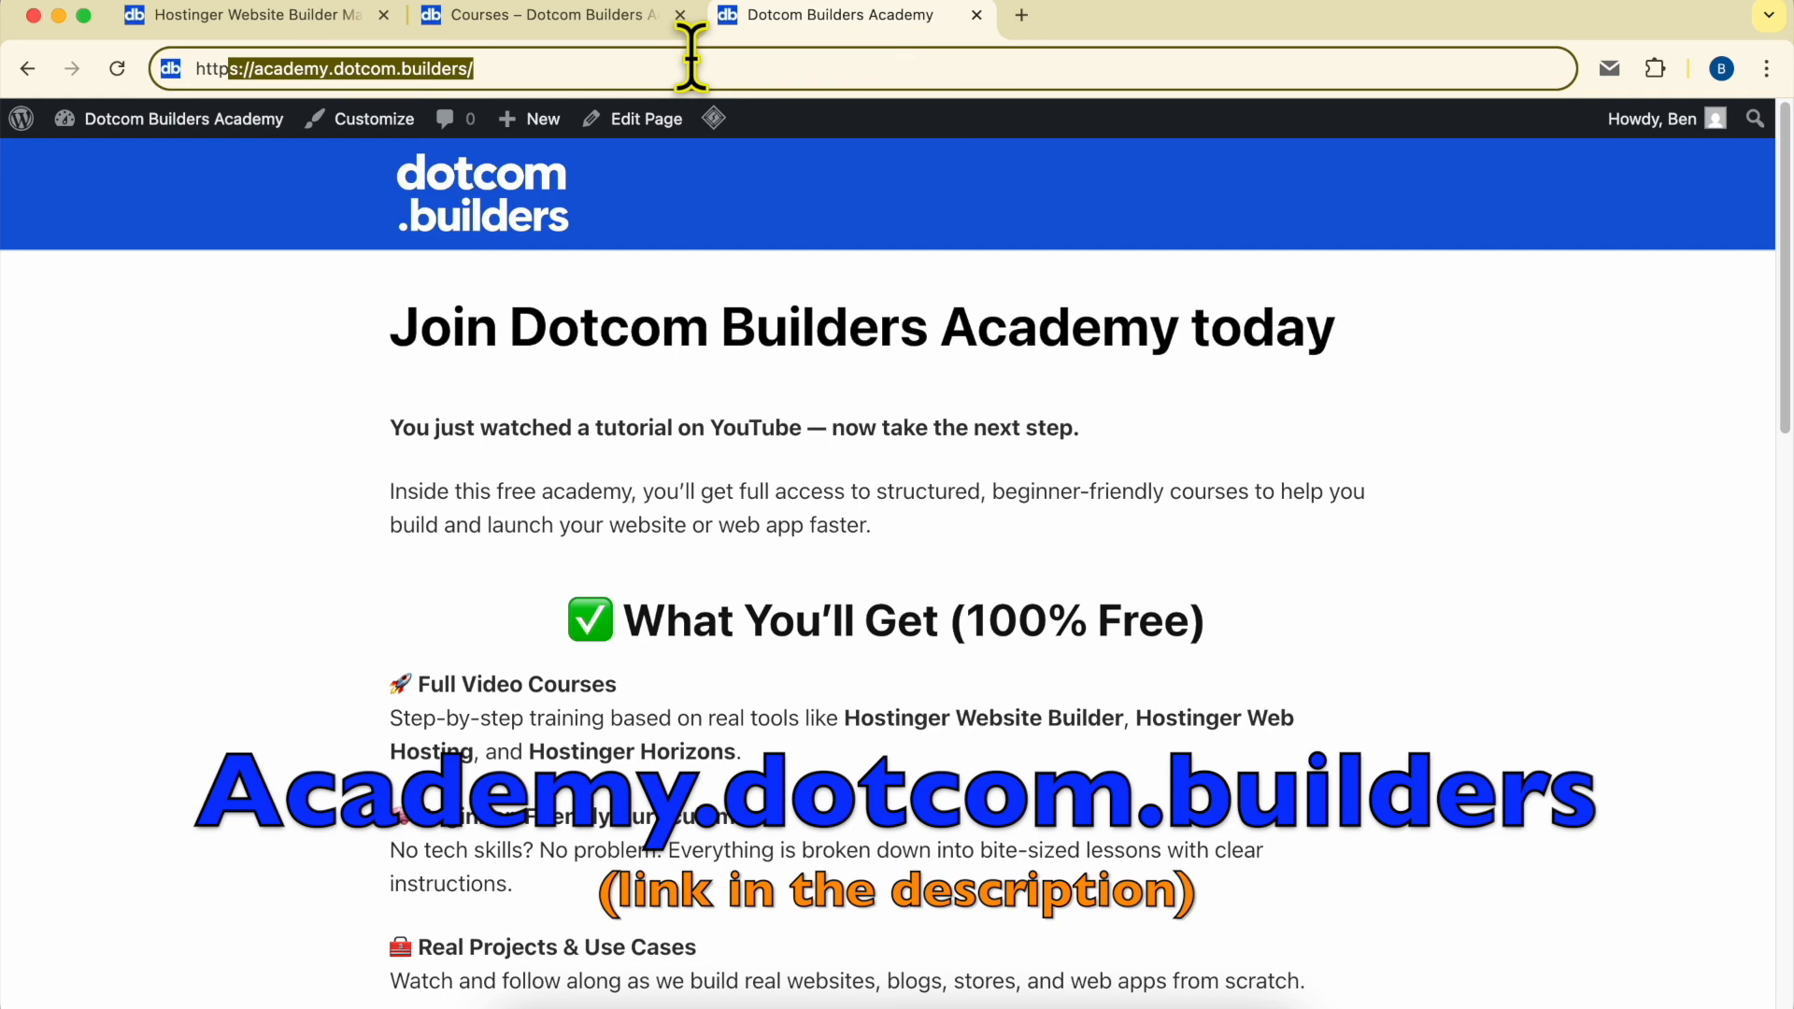
pyautogui.scroll(-15, 1049, 501)
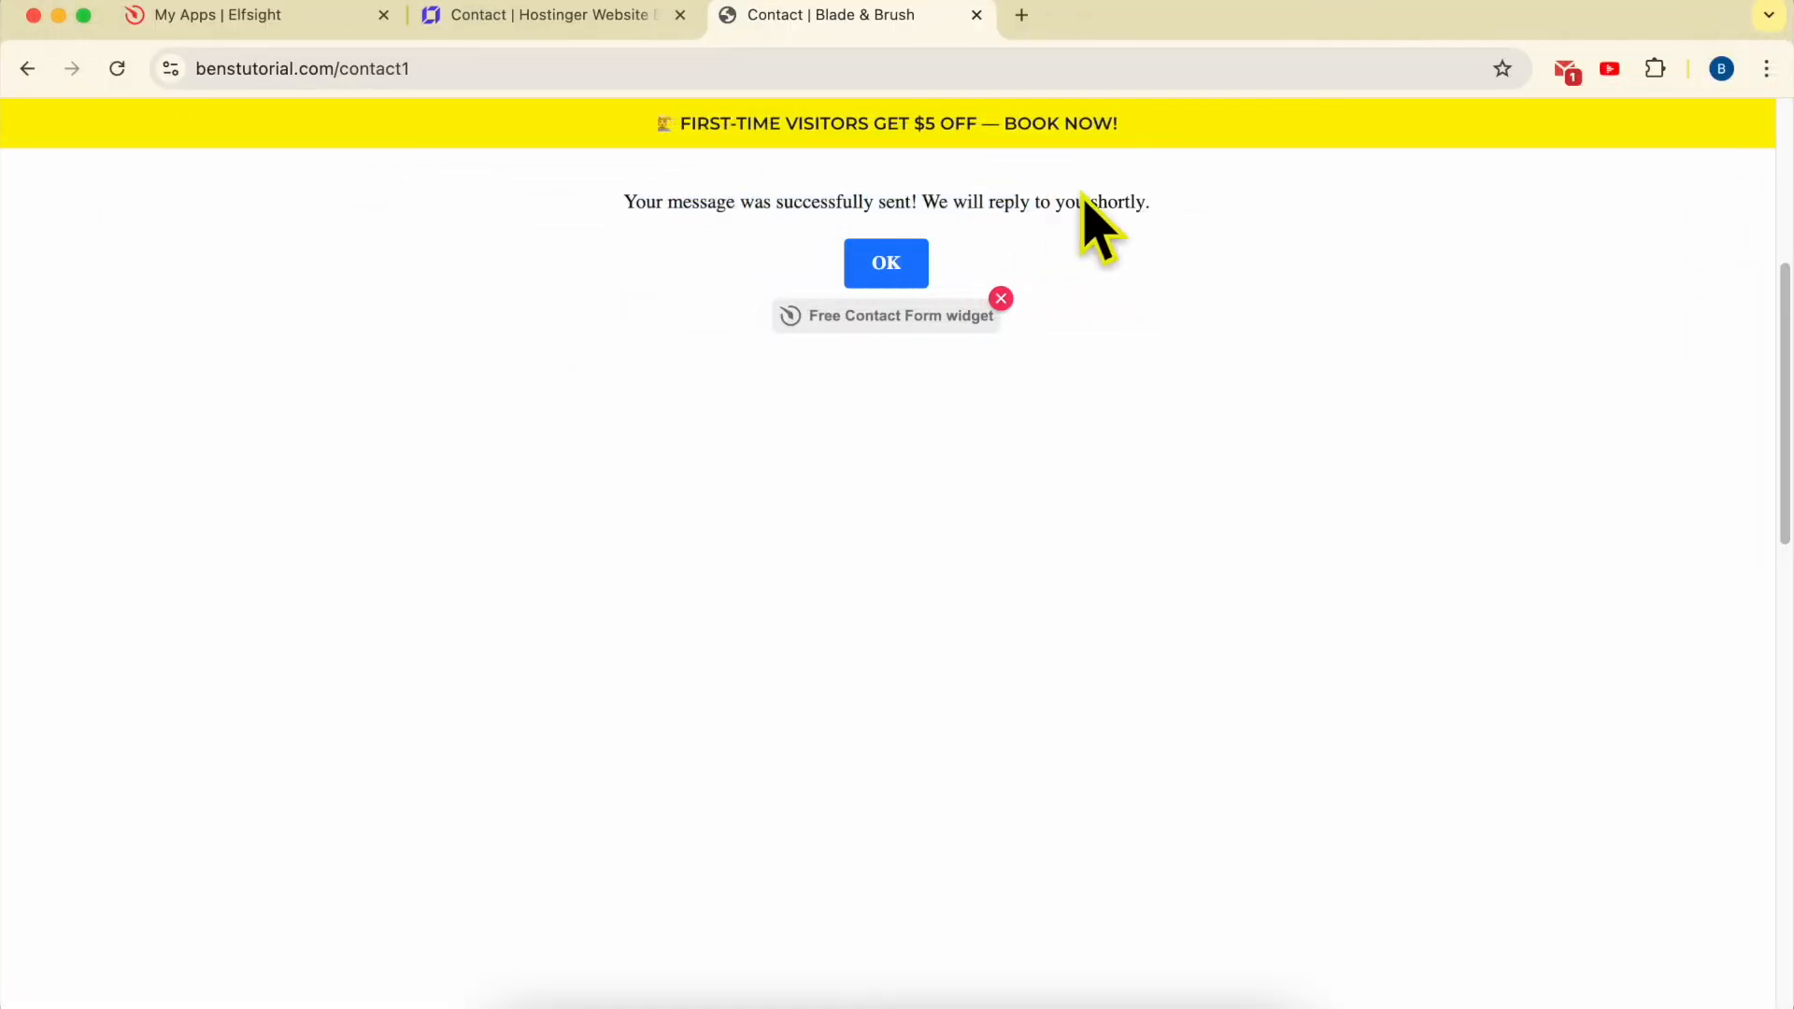
# Step: Dismiss the form's confirmation on the live Contact page, and open the "Elfsight: New Form Submission" email in Gmail
pyautogui.tripleClick(1182, 215)
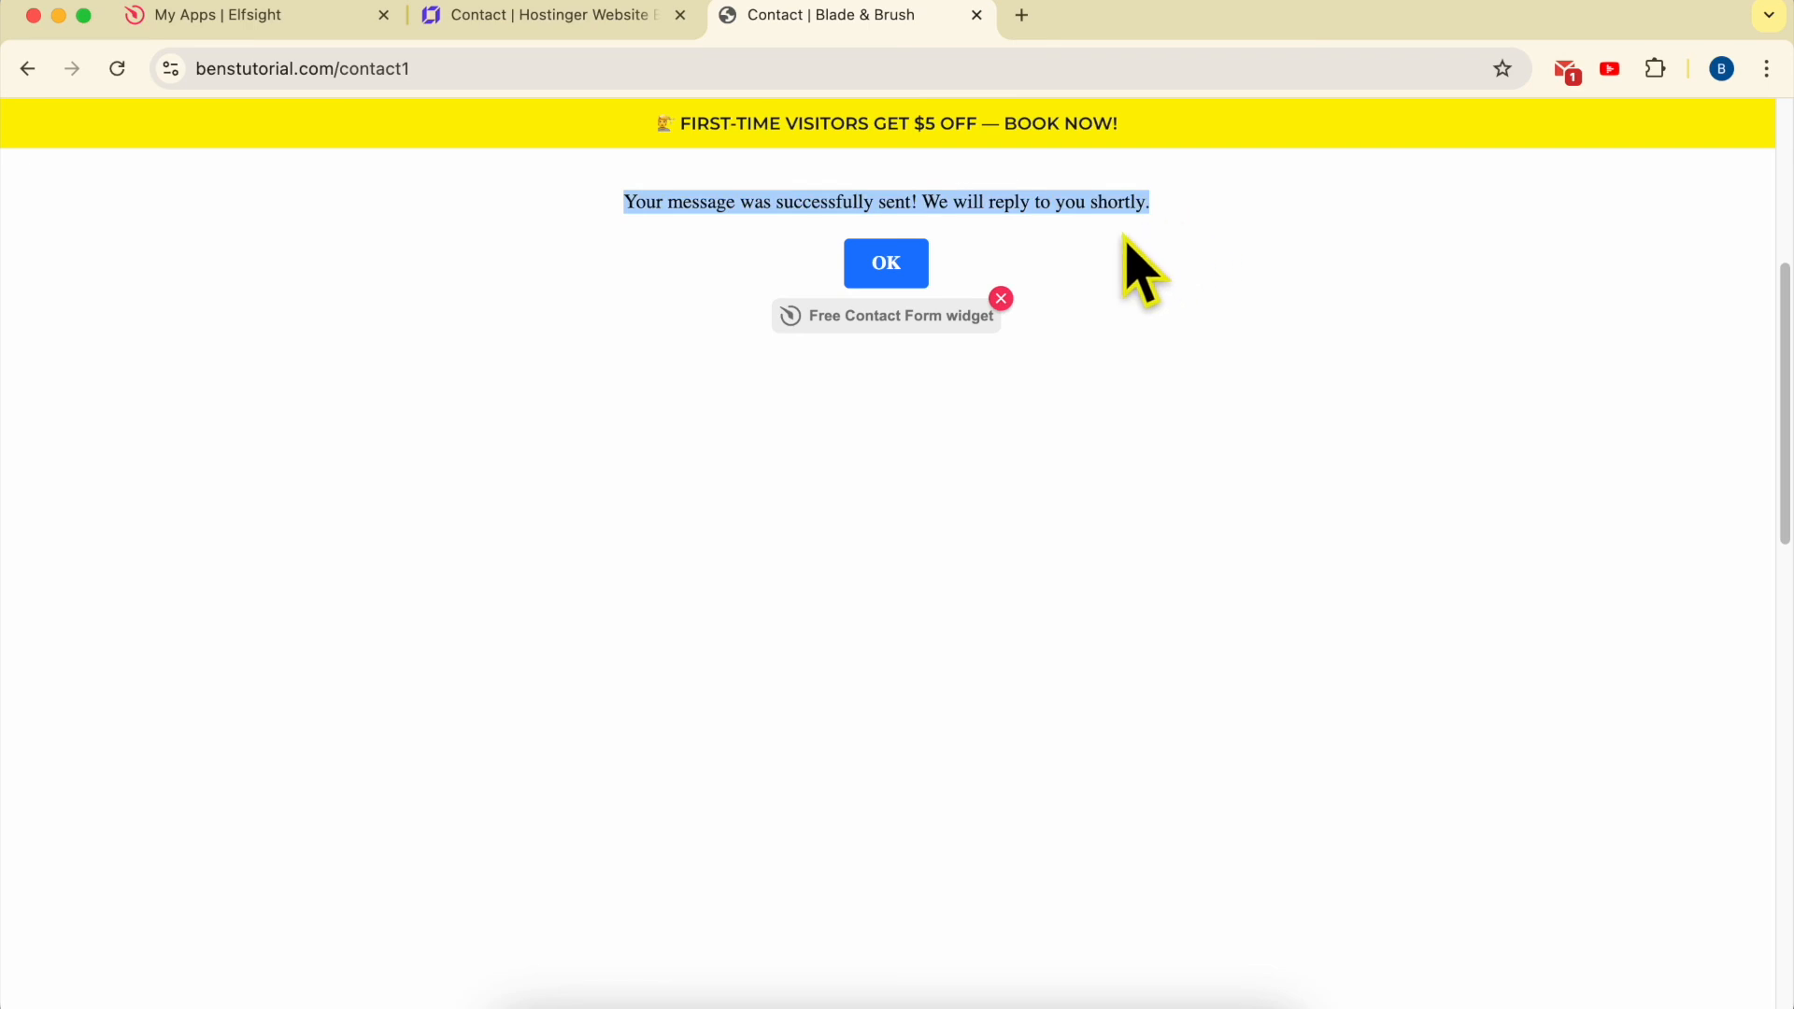
pyautogui.click(894, 264)
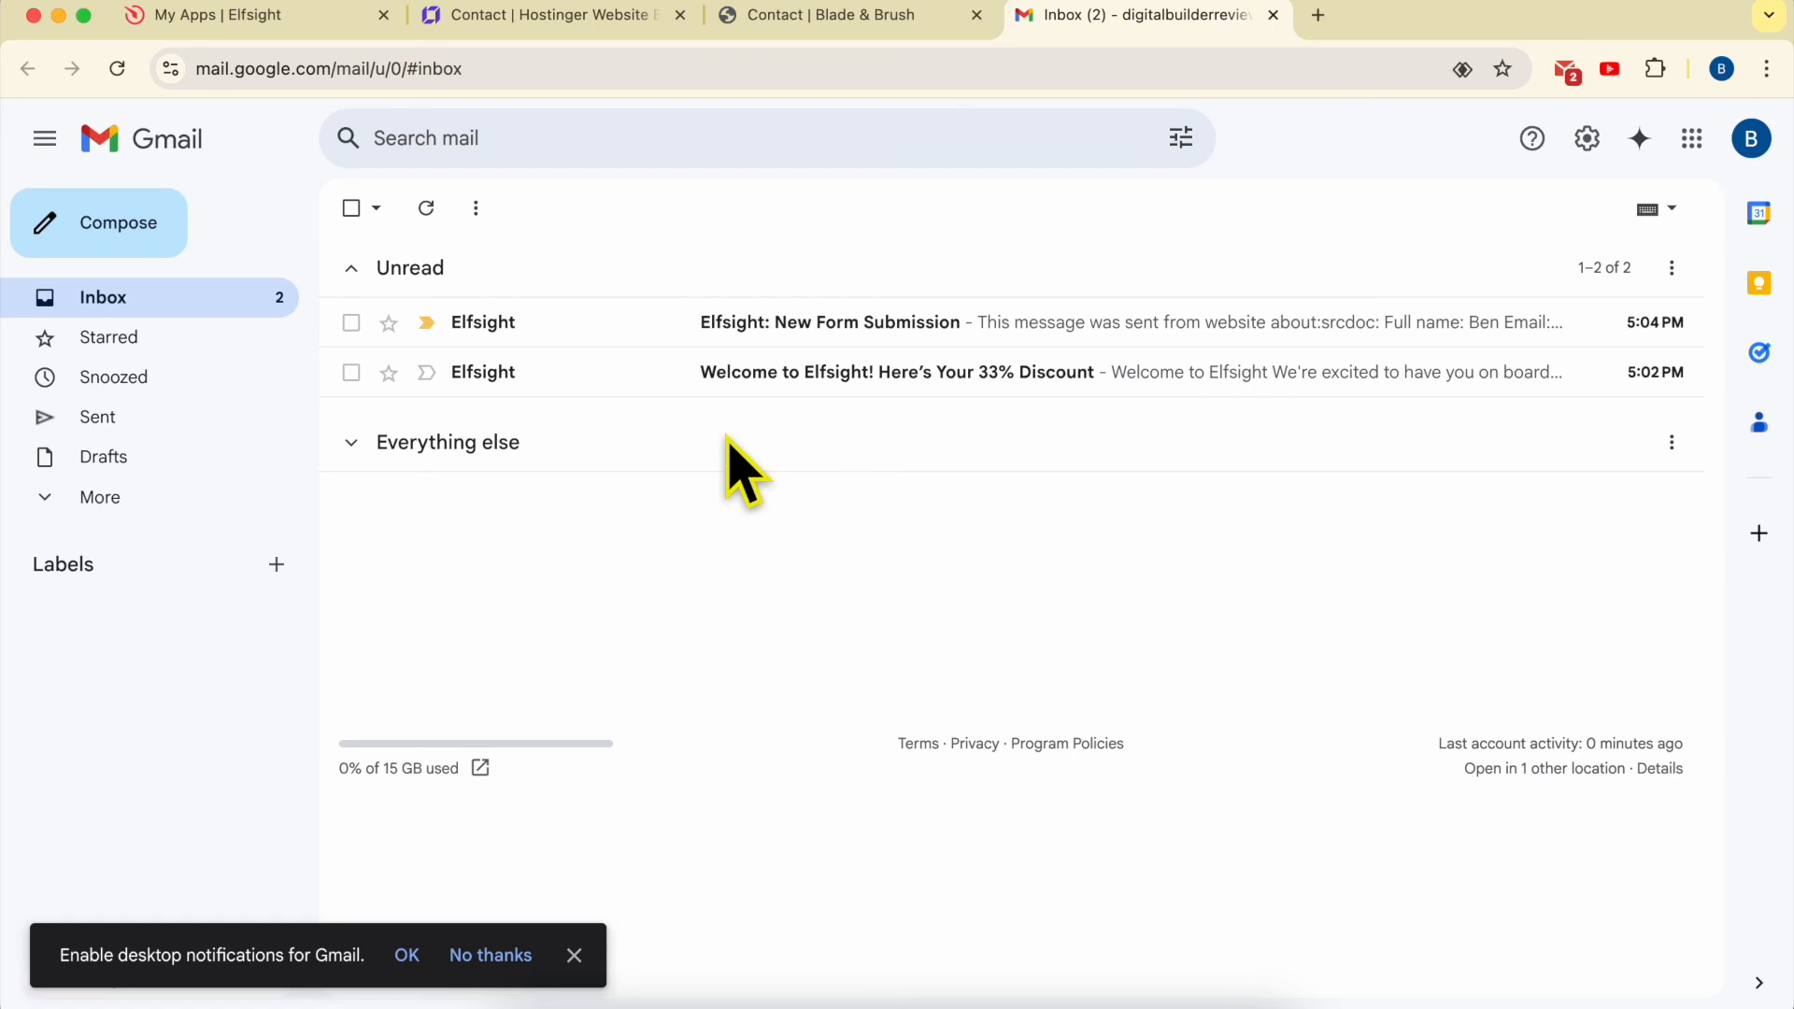
pyautogui.click(654, 327)
# Step: Check the submitted name, email and message in the notification email, and view the attached image from its link
pyautogui.doubleClick(472, 280)
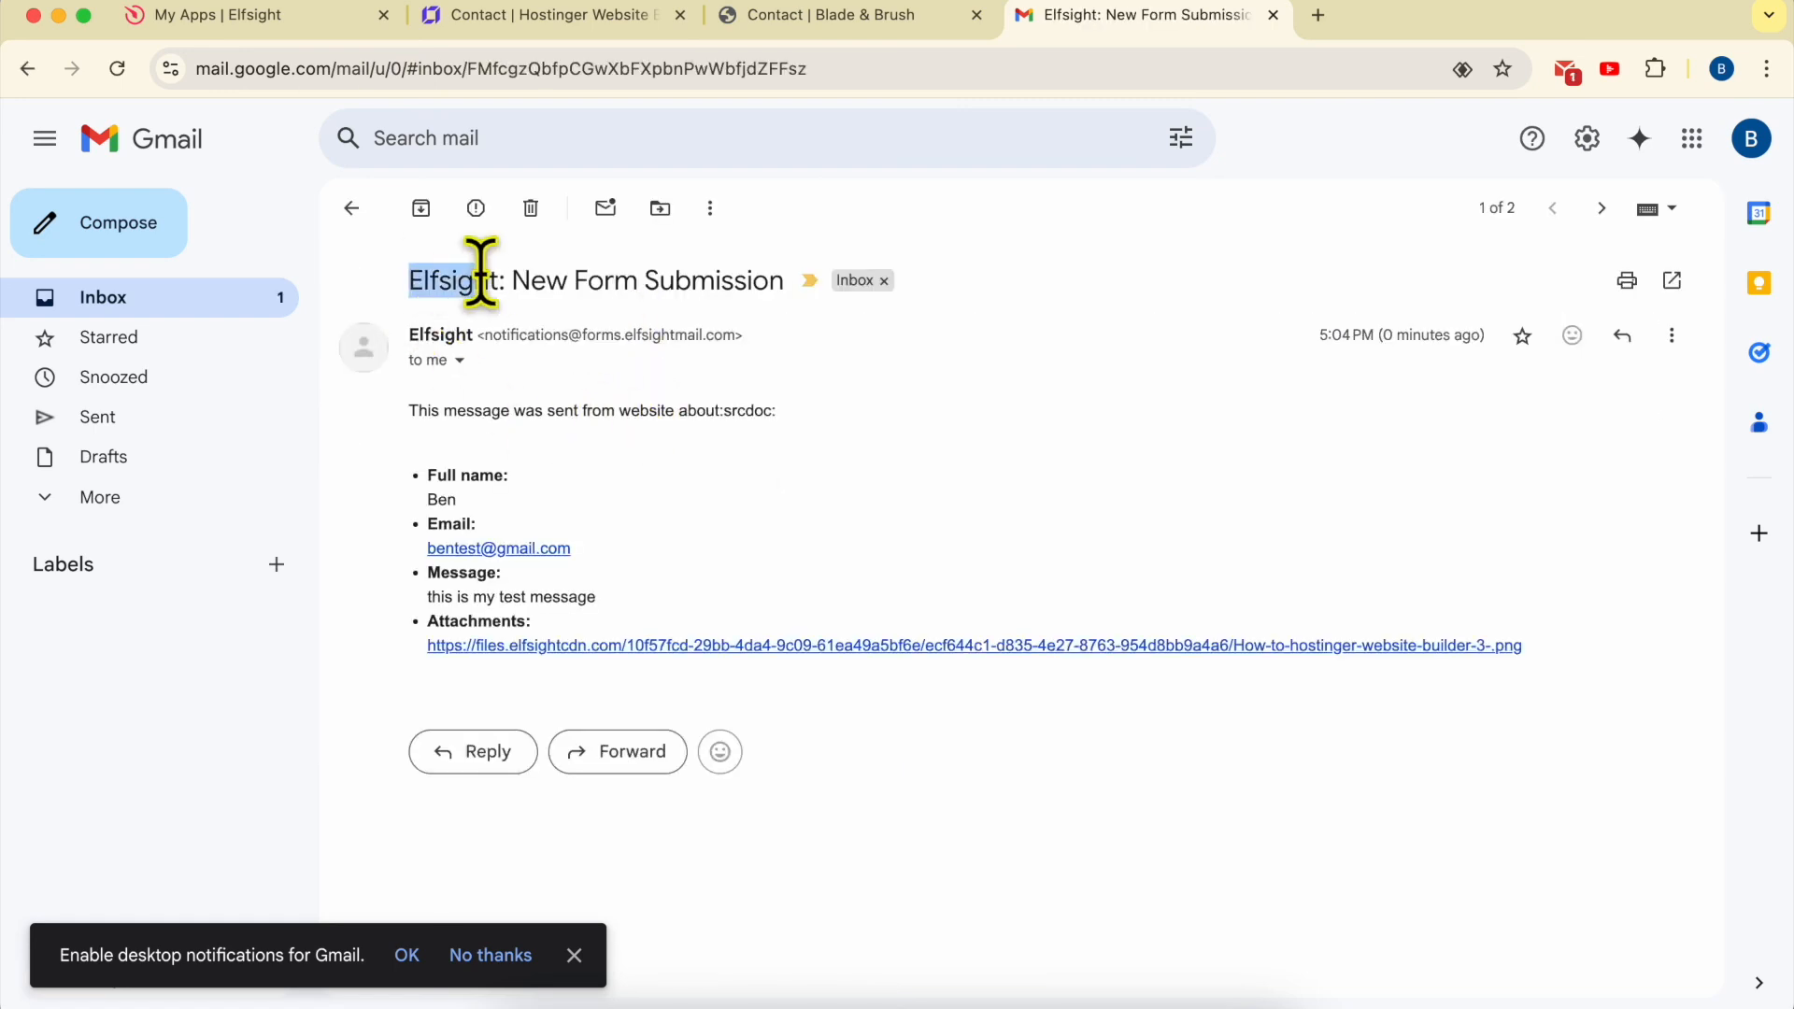
pyautogui.click(561, 472)
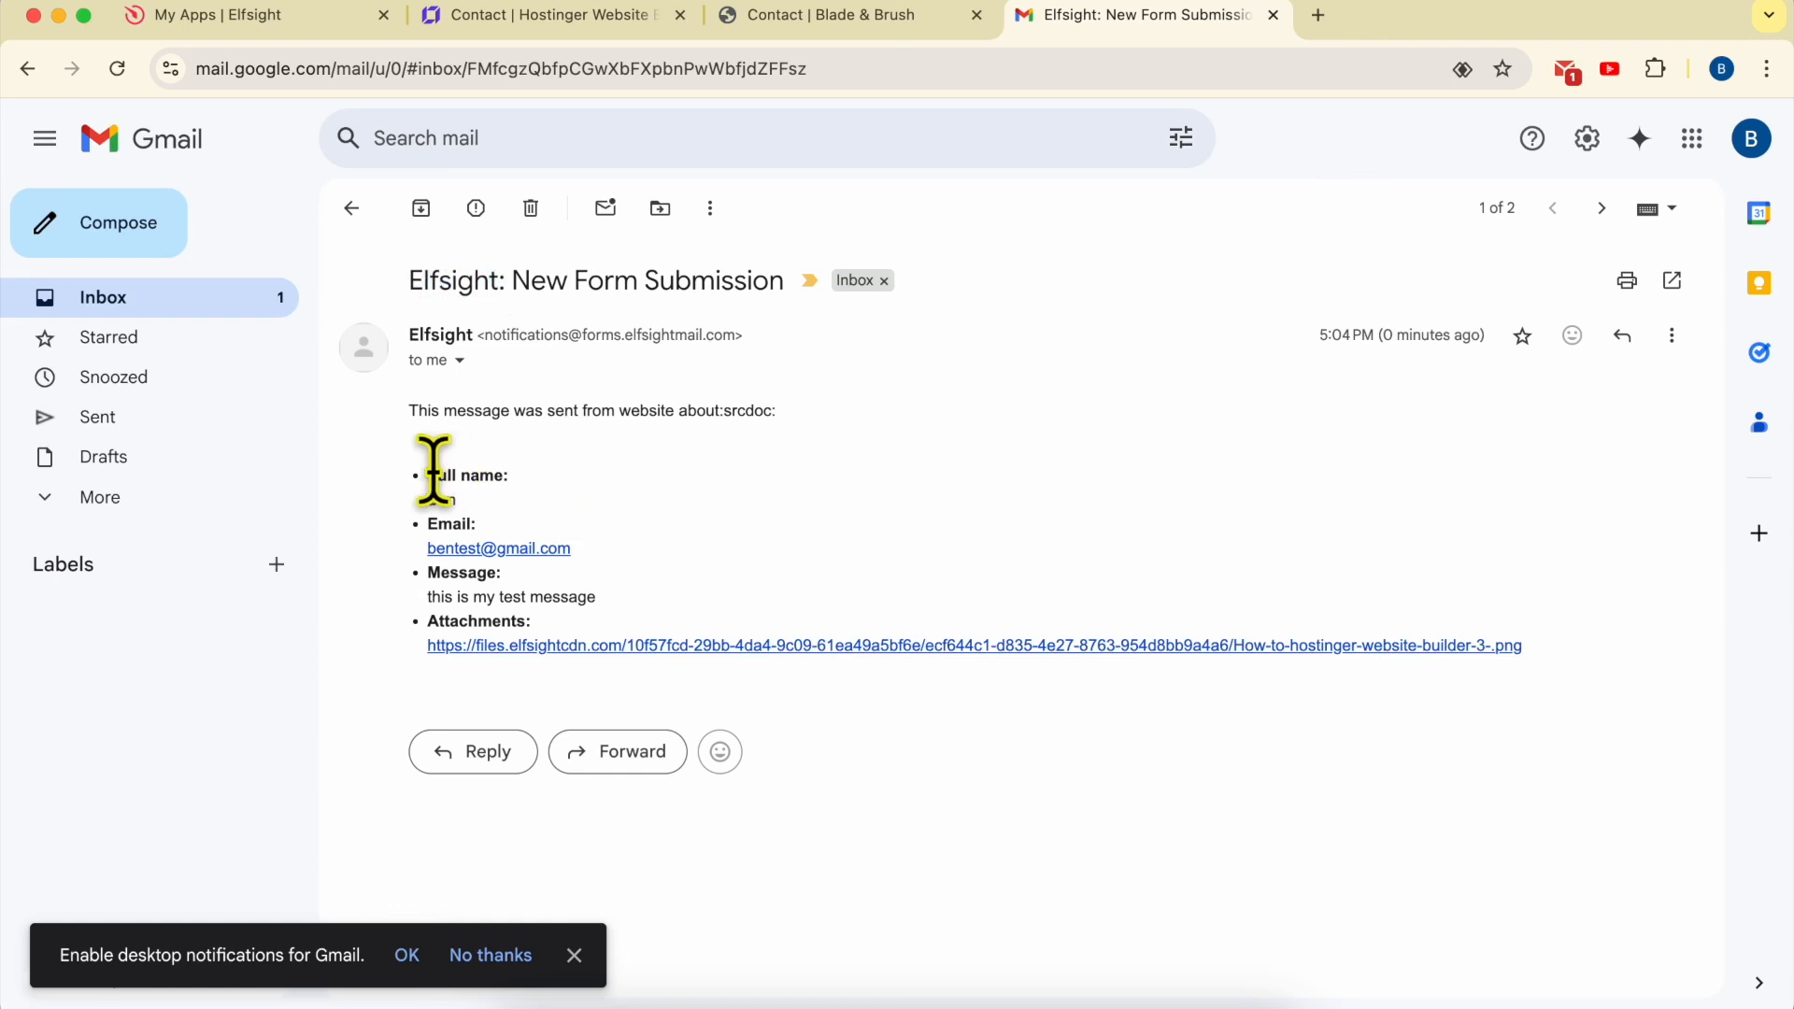
pyautogui.doubleClick(420, 509)
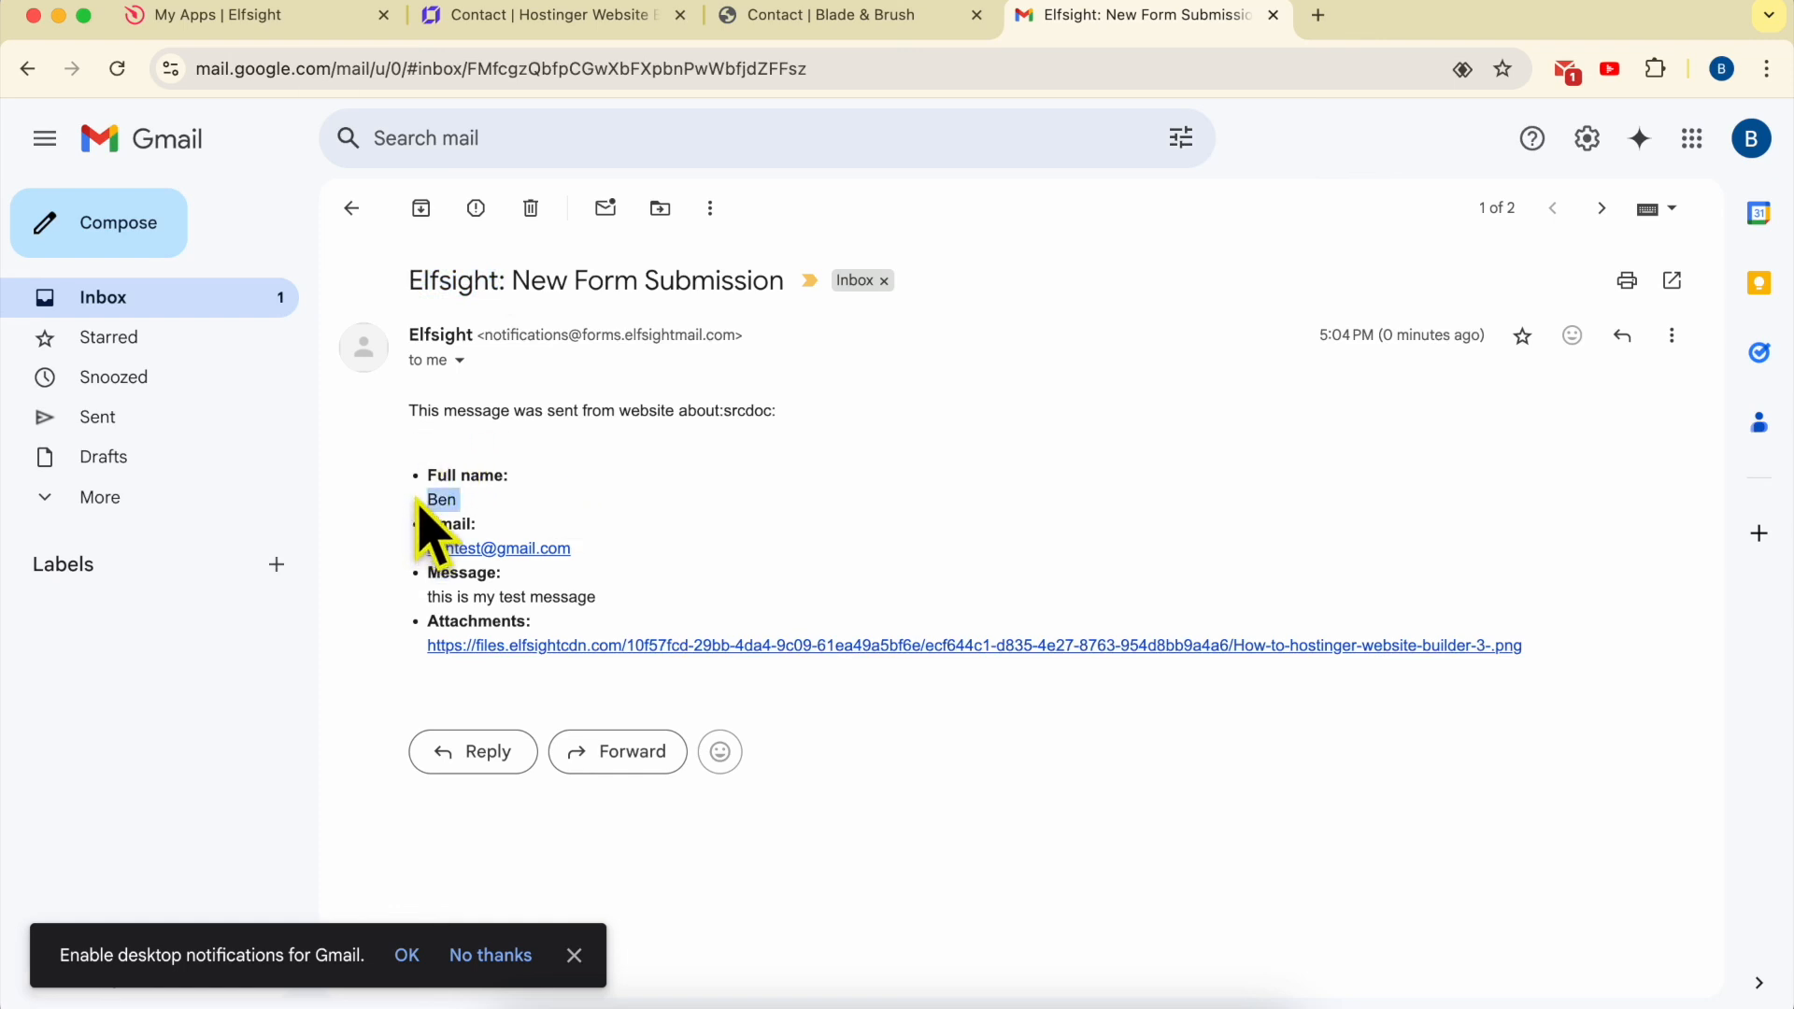
pyautogui.tripleClick(622, 549)
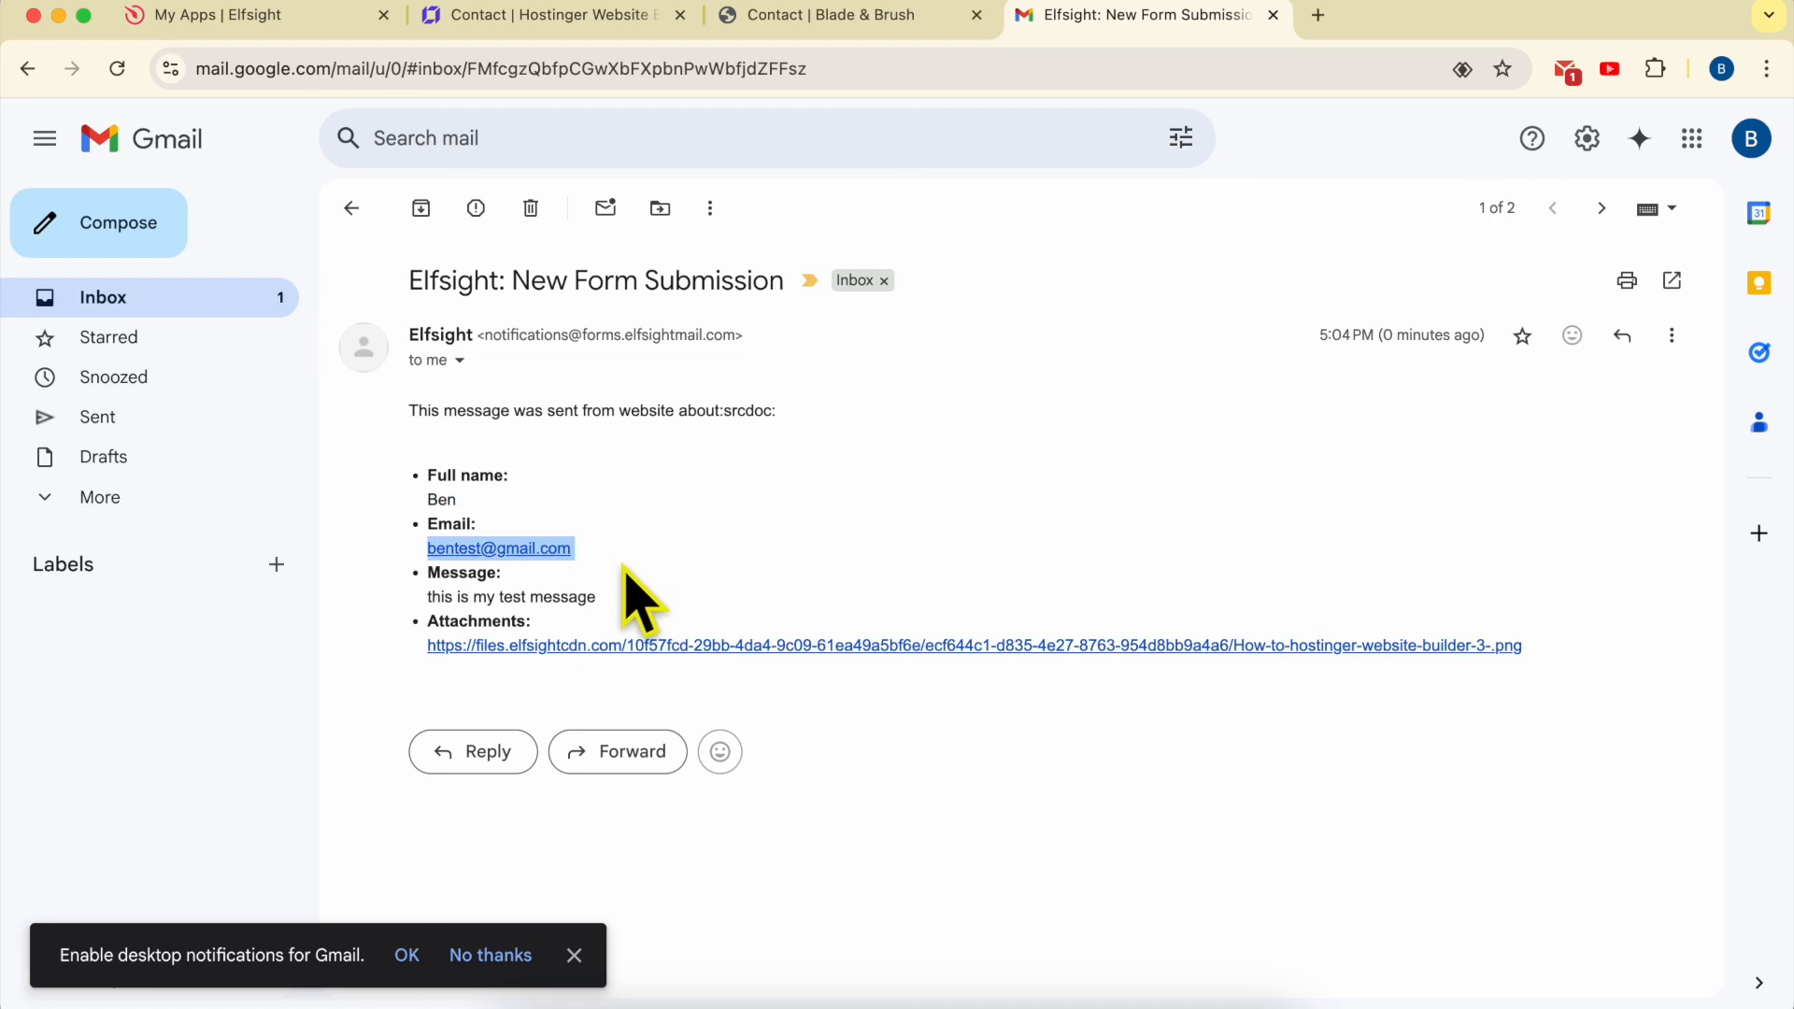
pyautogui.tripleClick(627, 600)
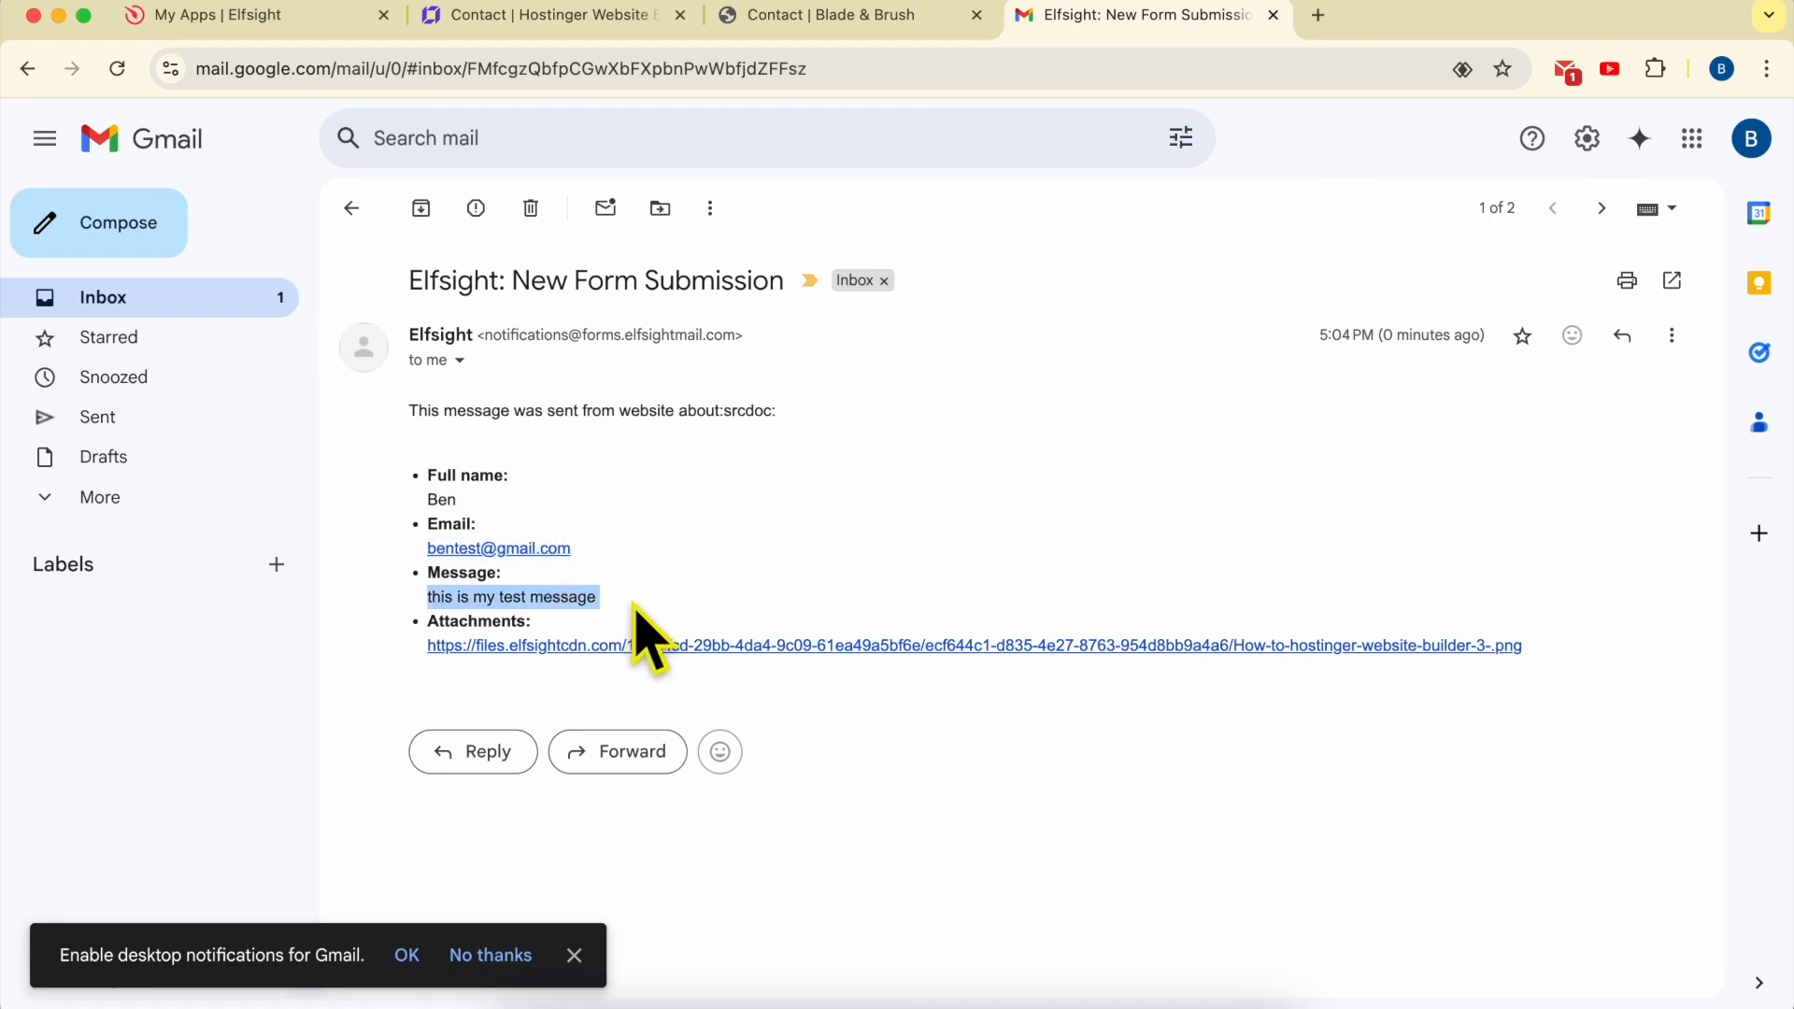
pyautogui.click(584, 647)
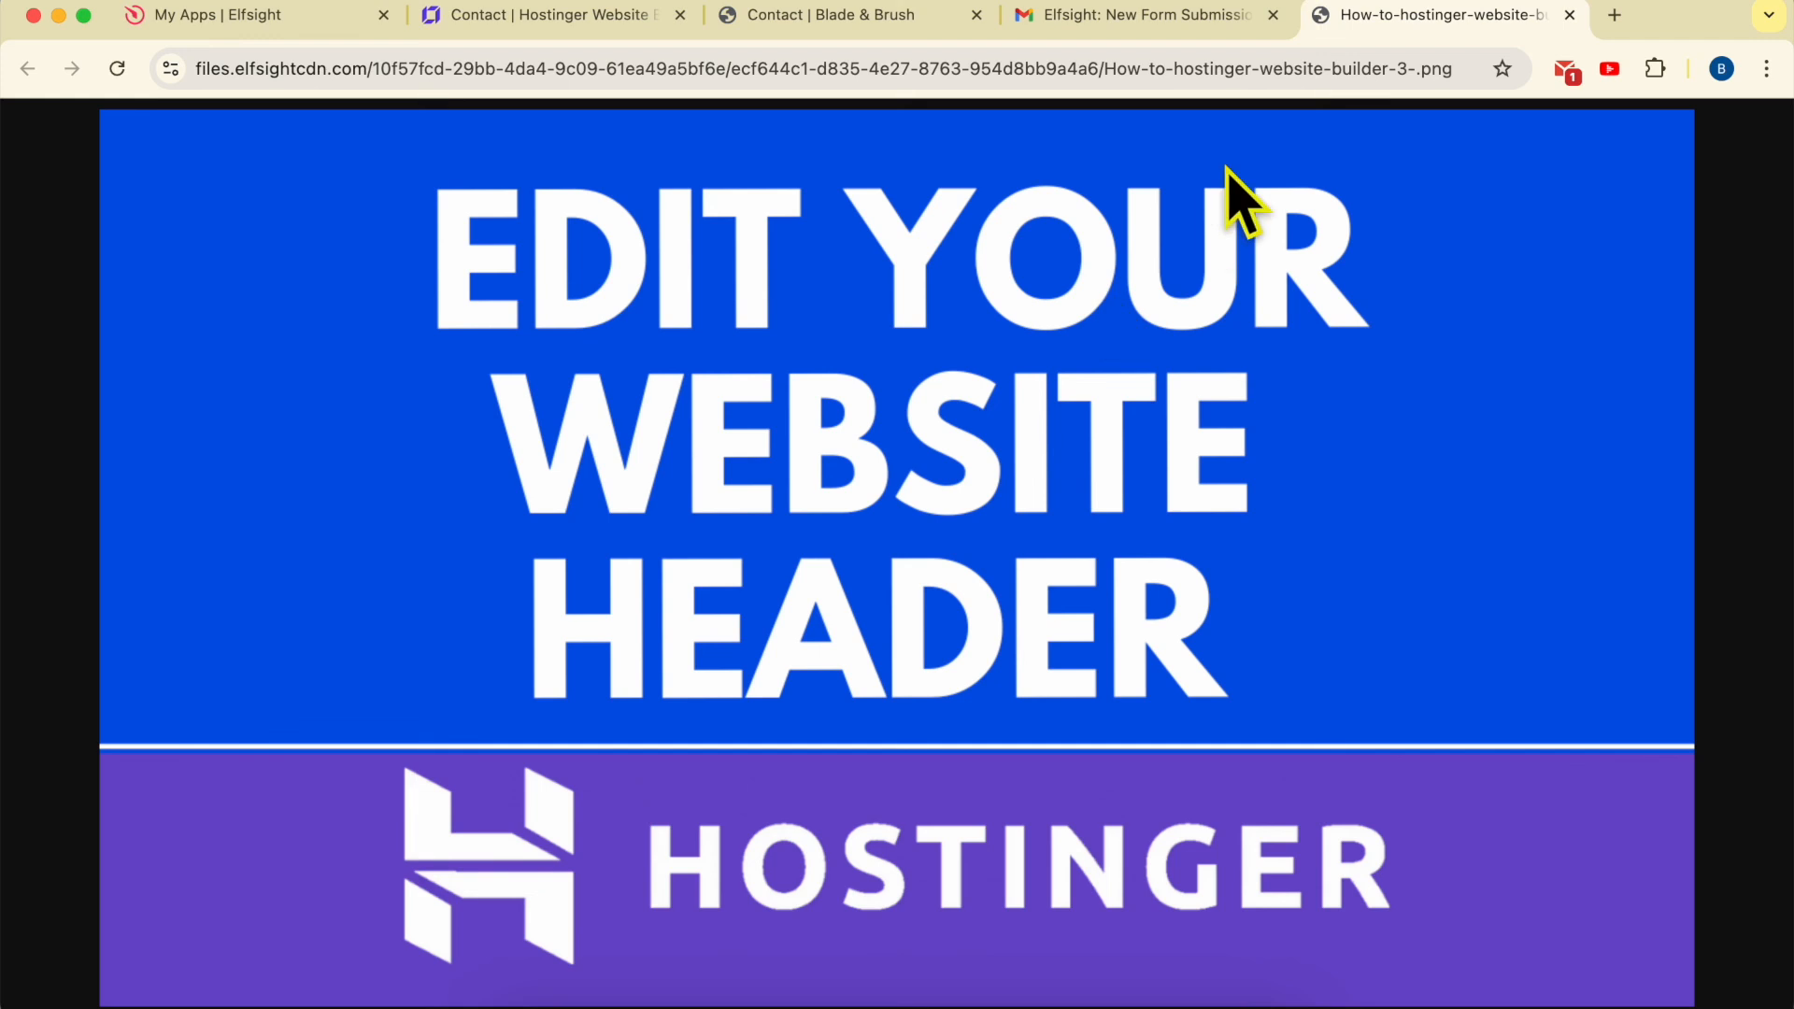
pyautogui.press('super+w')
pyautogui.click(903, 478)
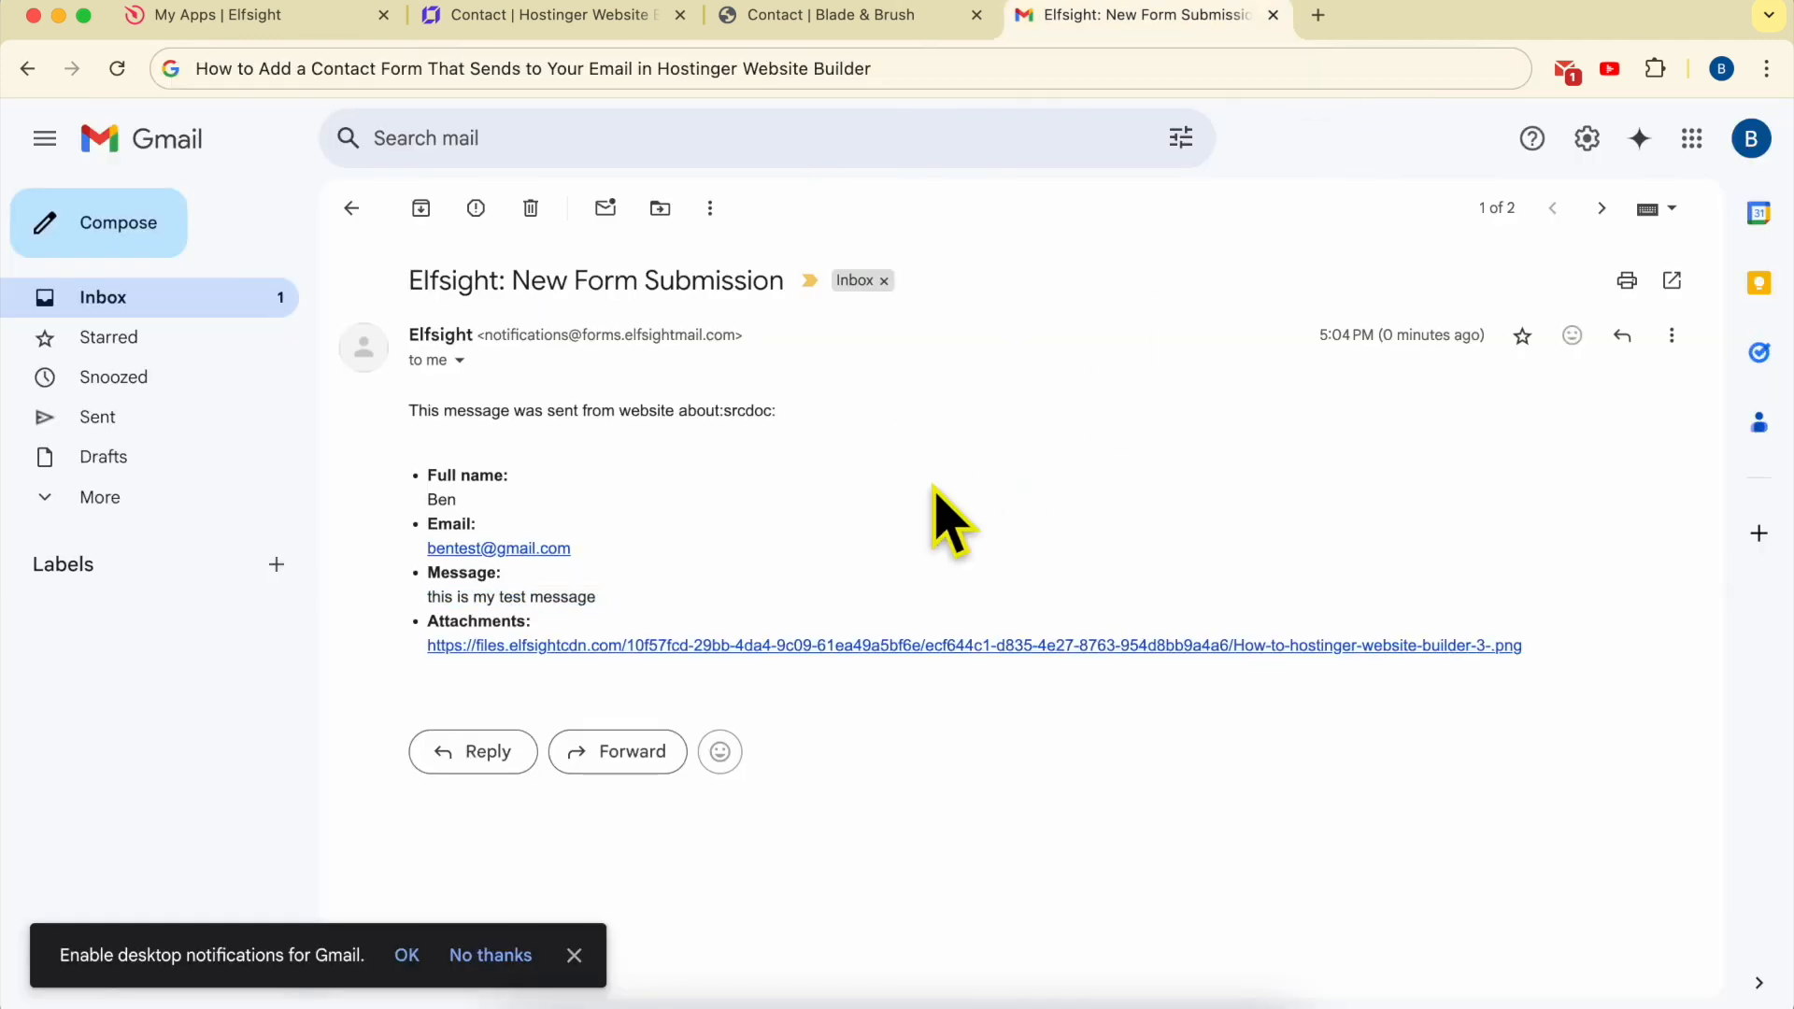